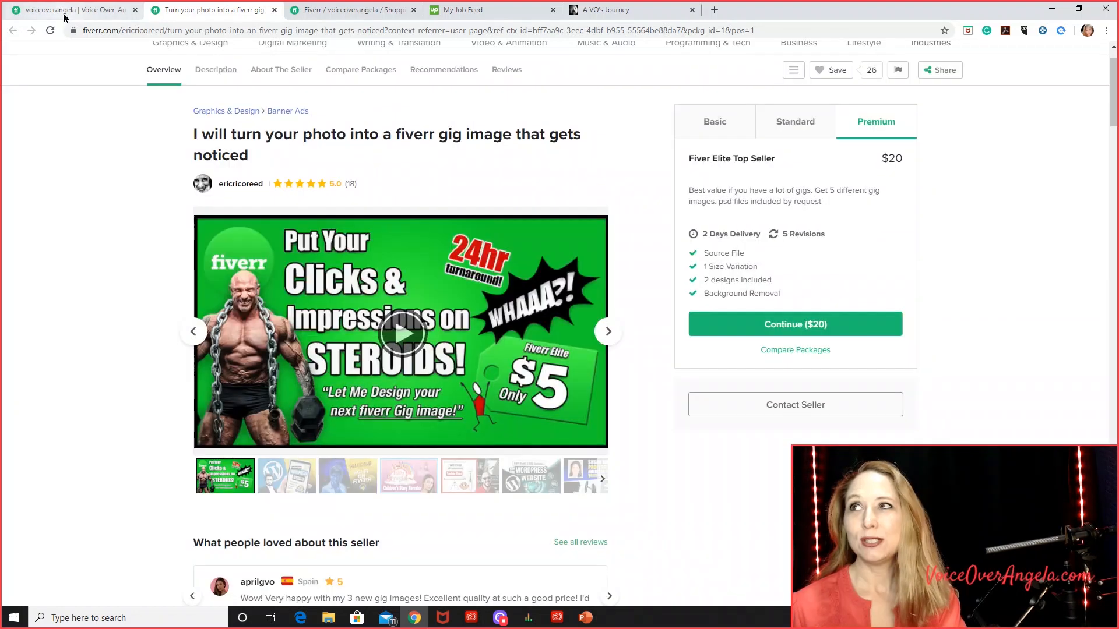
Return to the voiceoverangela seller profile on Fiverr and check its messages
{"action": "left_click", "coordinate": [72, 10]}
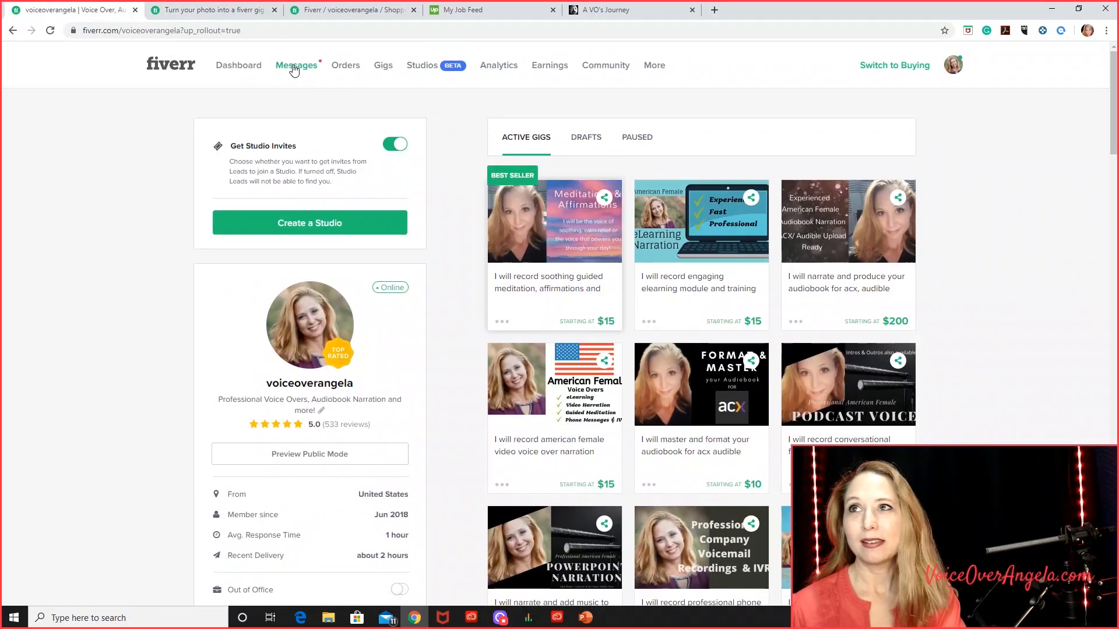
{"action": "left_click", "coordinate": [295, 66]}
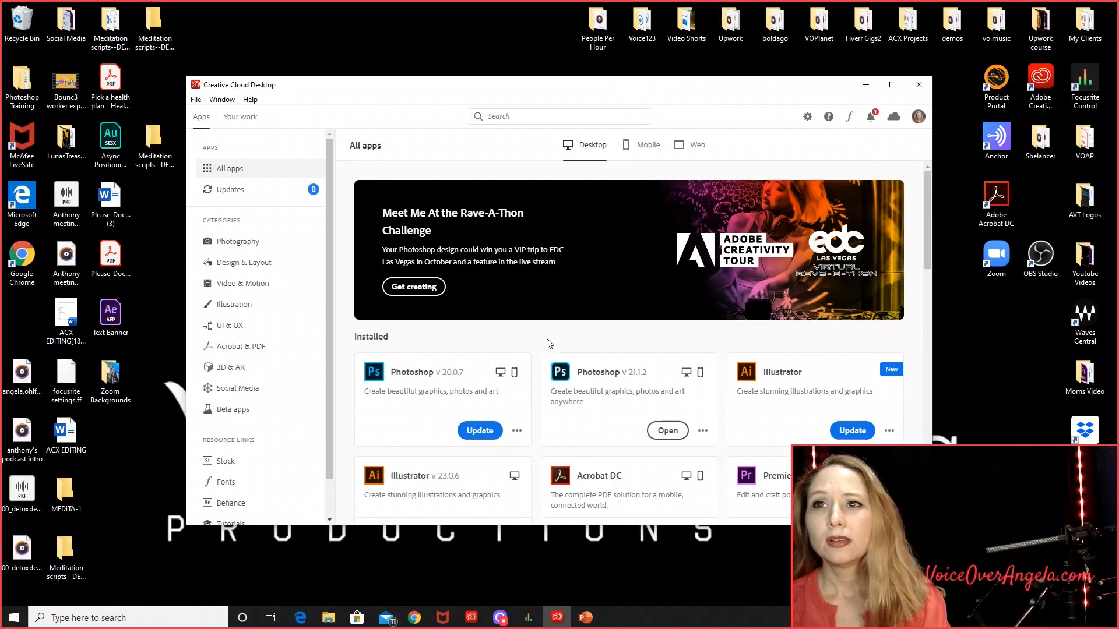
Launch Audition v 13.0.5 from the installed apps in Creative Cloud Desktop
{"action": "scroll", "coordinate": [548, 343], "scroll_direction": "down", "scroll_amount": 5}
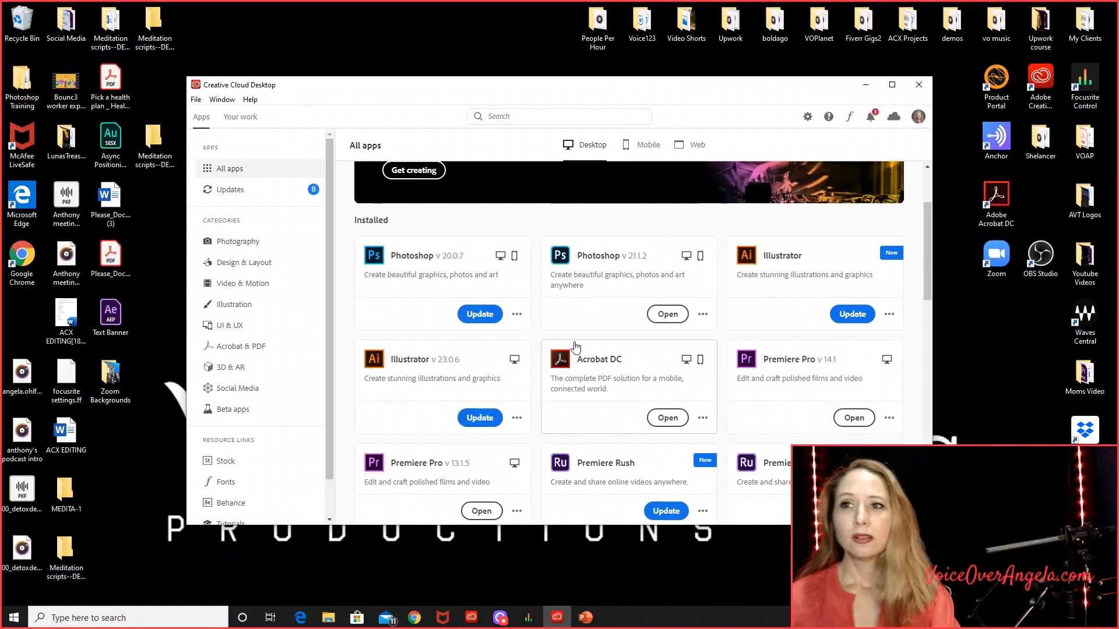
{"action": "scroll", "coordinate": [505, 379], "scroll_direction": "down", "scroll_amount": 2}
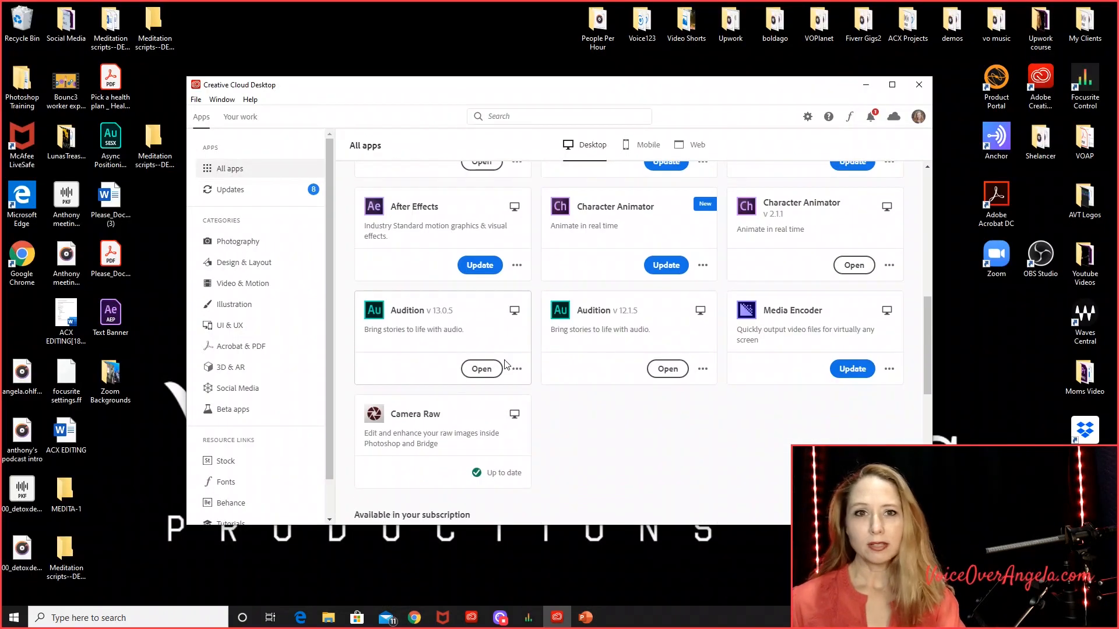
{"action": "left_click", "coordinate": [482, 368]}
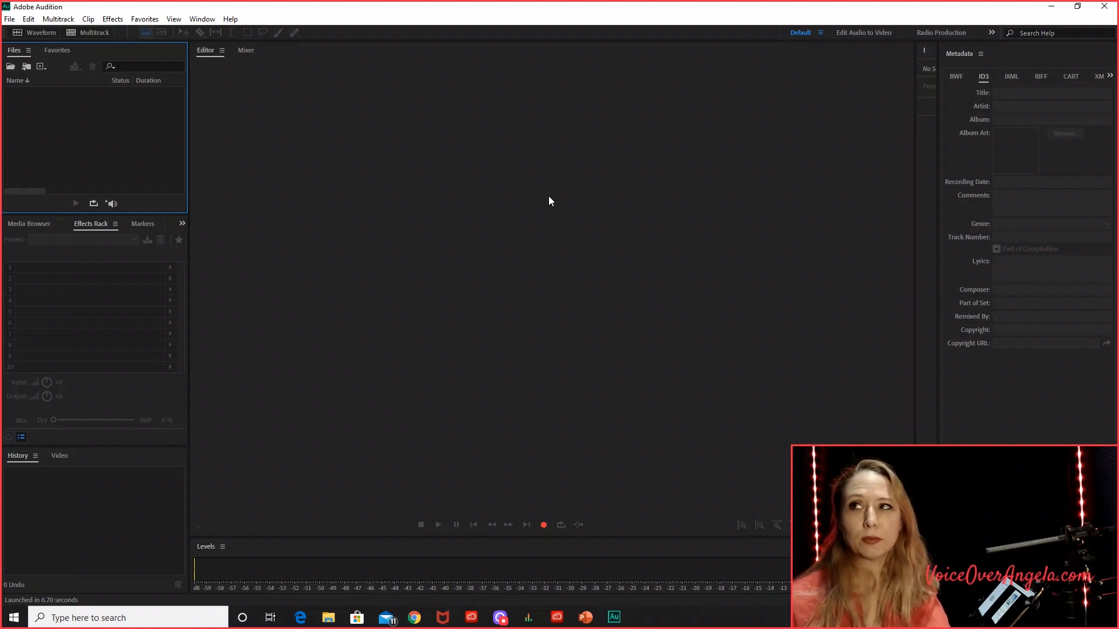
Start creating a new audio file in Audition
{"action": "left_click", "coordinate": [9, 19]}
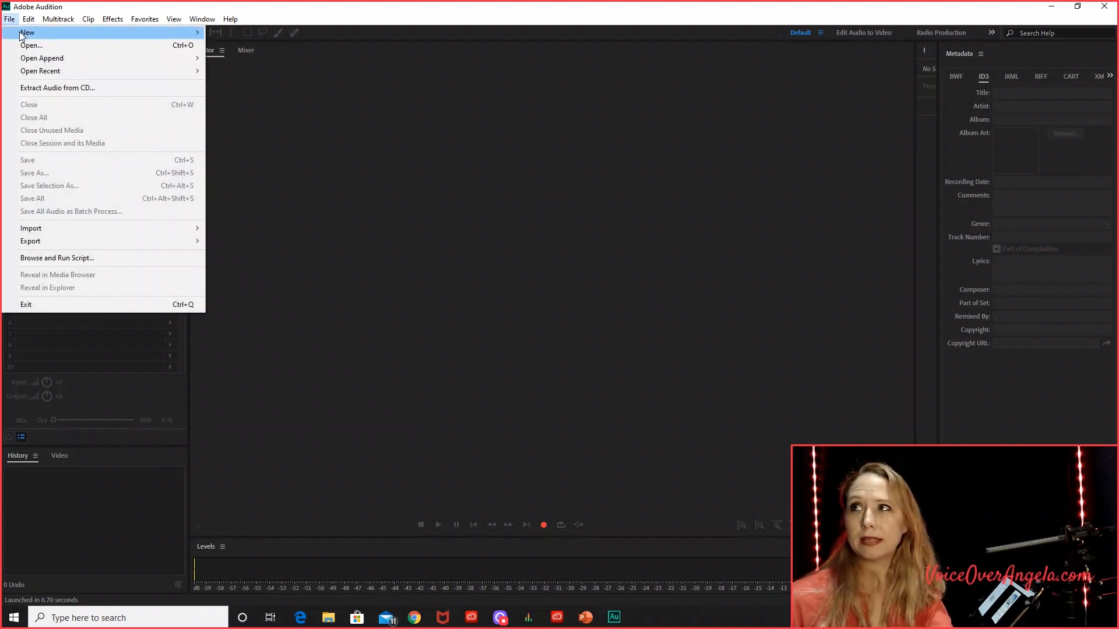
{"action": "mouse_move", "coordinate": [21, 35]}
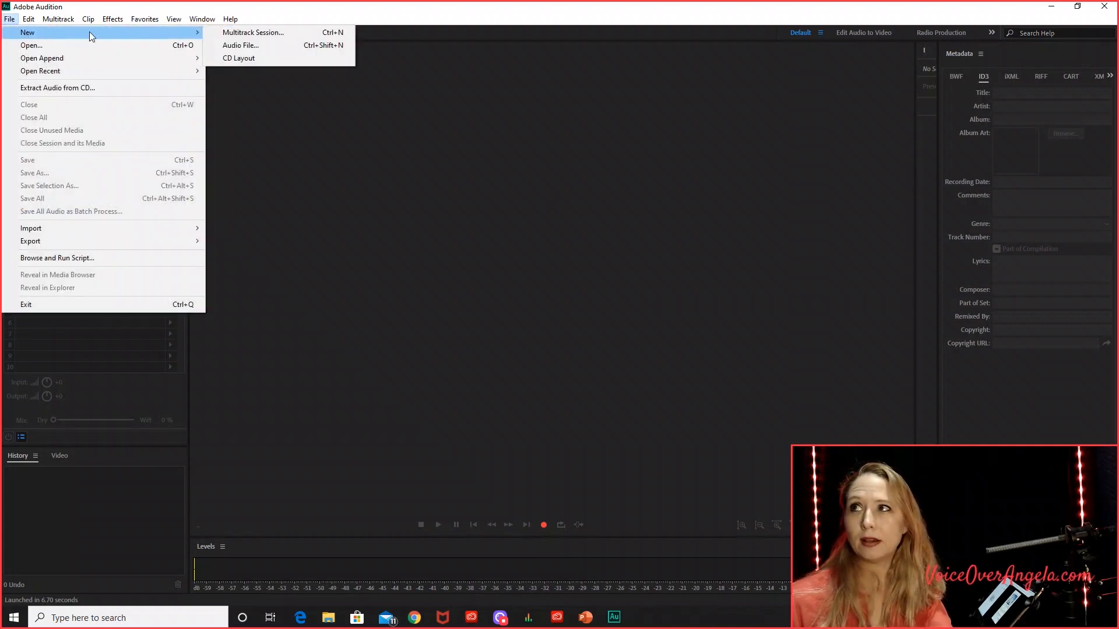
{"action": "left_click", "coordinate": [265, 44]}
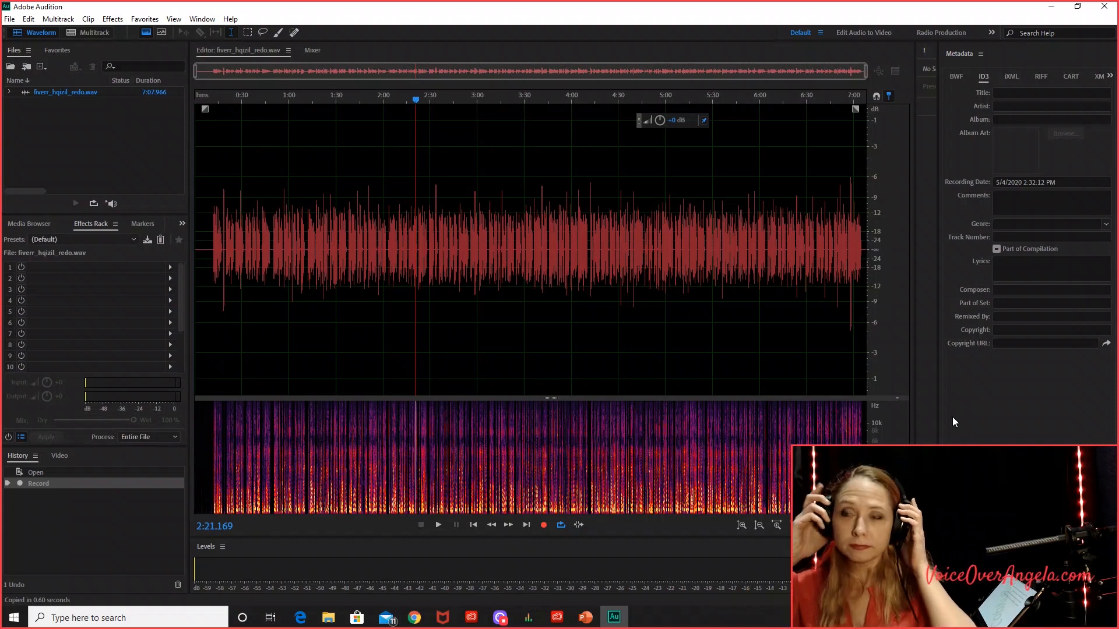
{"action": "left_click", "coordinate": [537, 321]}
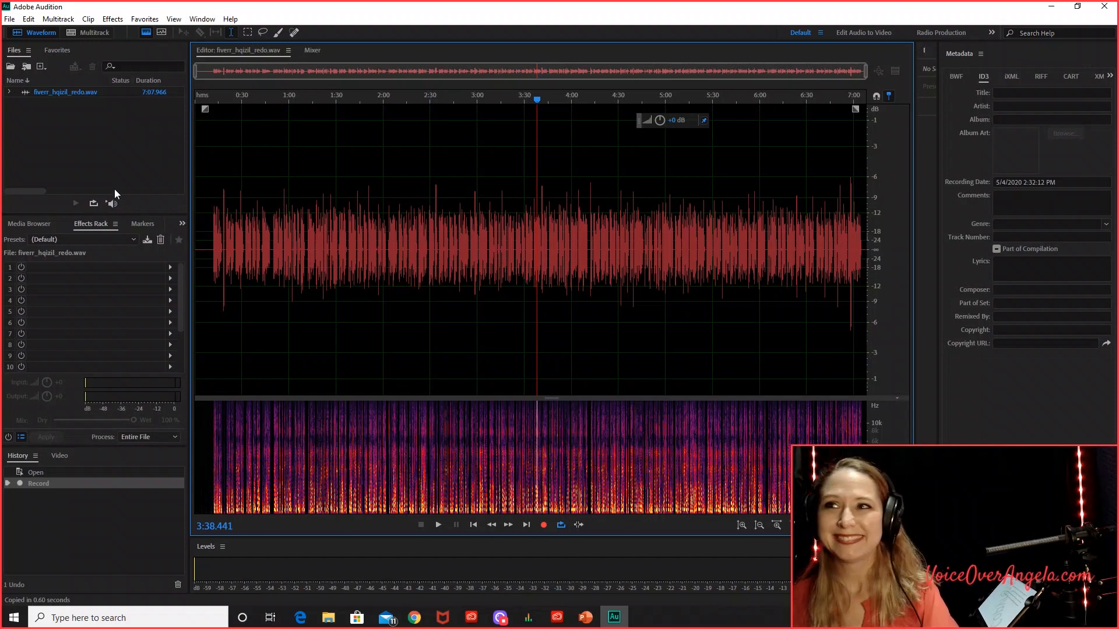
{"action": "scroll", "coordinate": [207, 208], "scroll_direction": "up", "scroll_amount": 5}
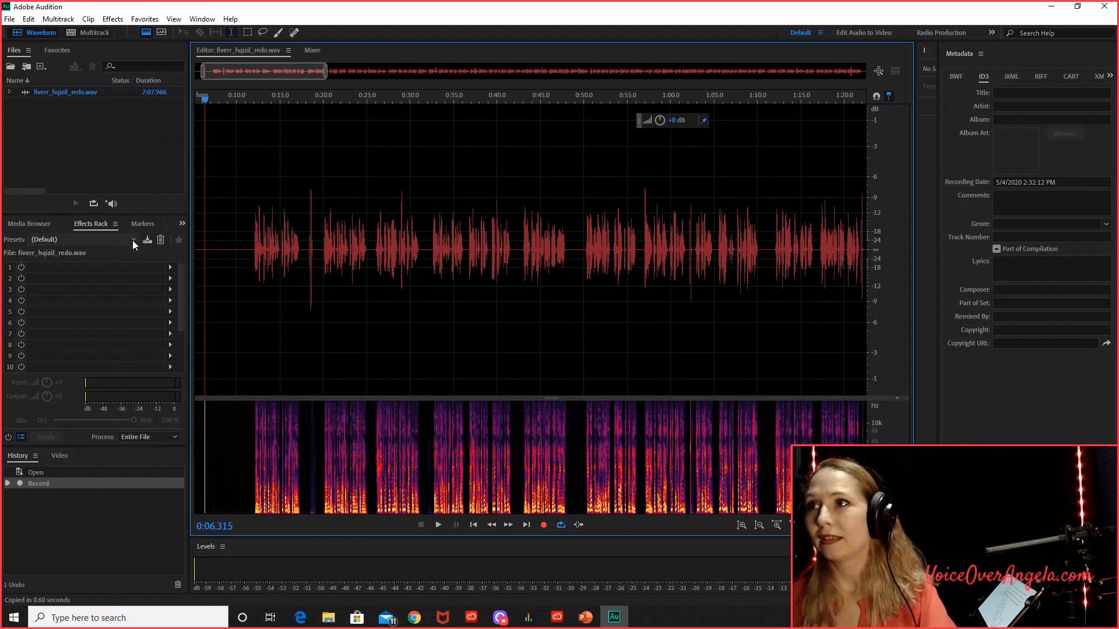
{"action": "left_click", "coordinate": [132, 240]}
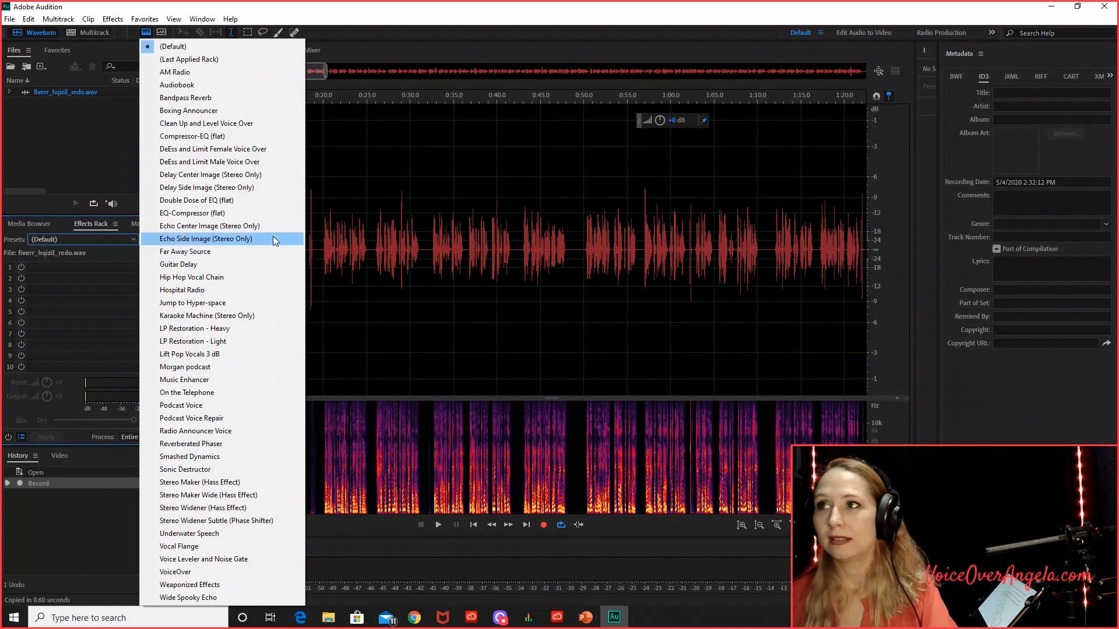
{"action": "left_click", "coordinate": [218, 85]}
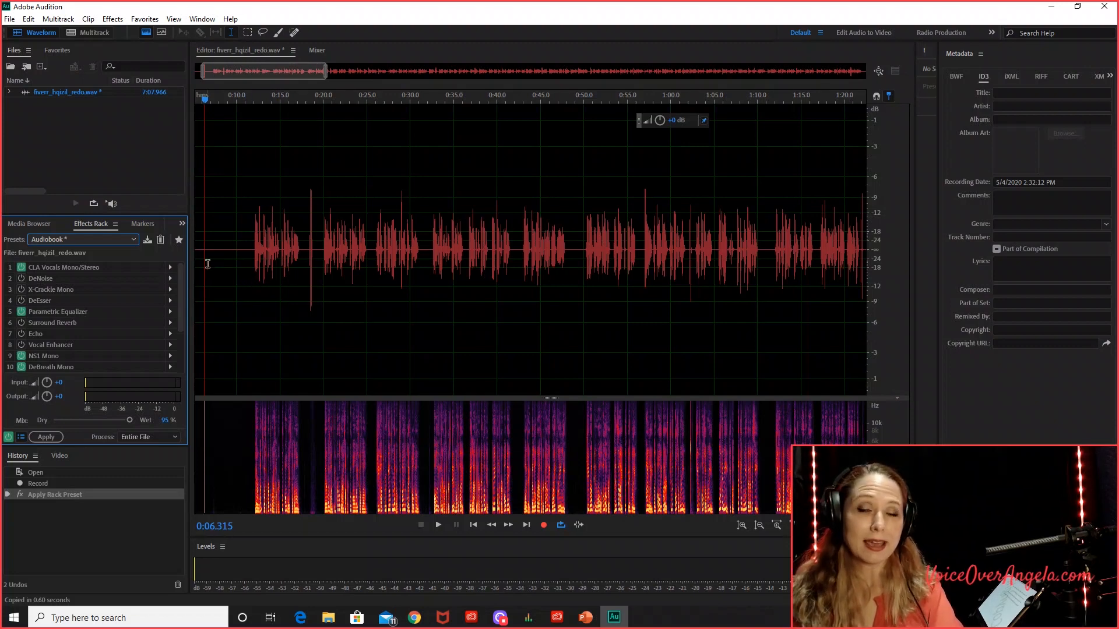
Preview the opening of the recording with the Audiobook effects, starting just before the first spoken phrase, and stop playback
{"action": "left_click", "coordinate": [242, 245]}
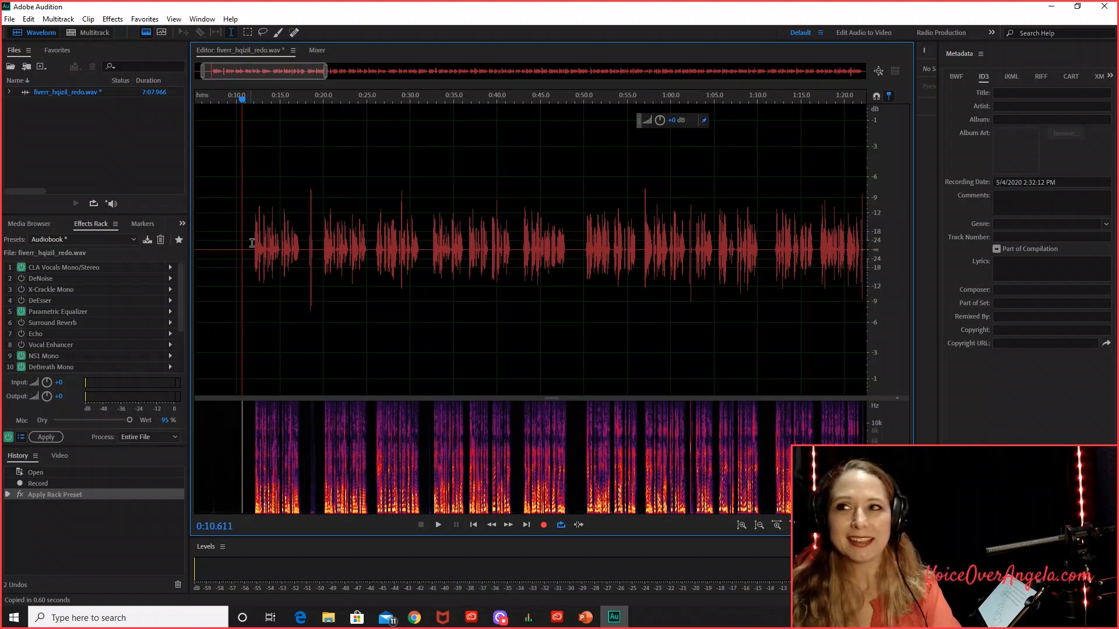
{"action": "left_click", "coordinate": [239, 219]}
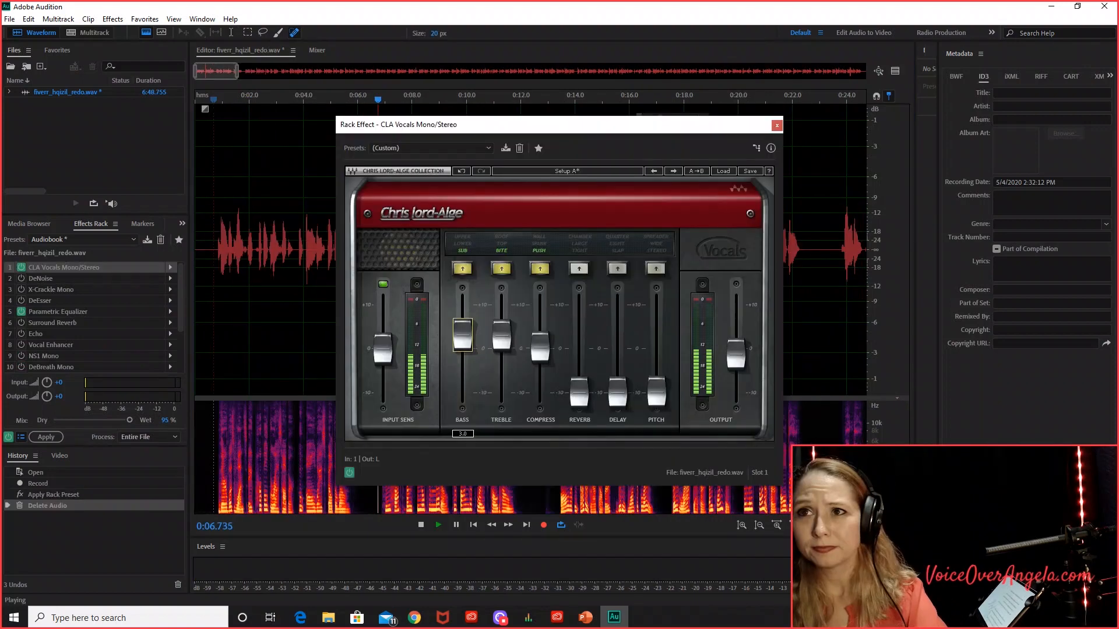
{"action": "key", "text": "space"}
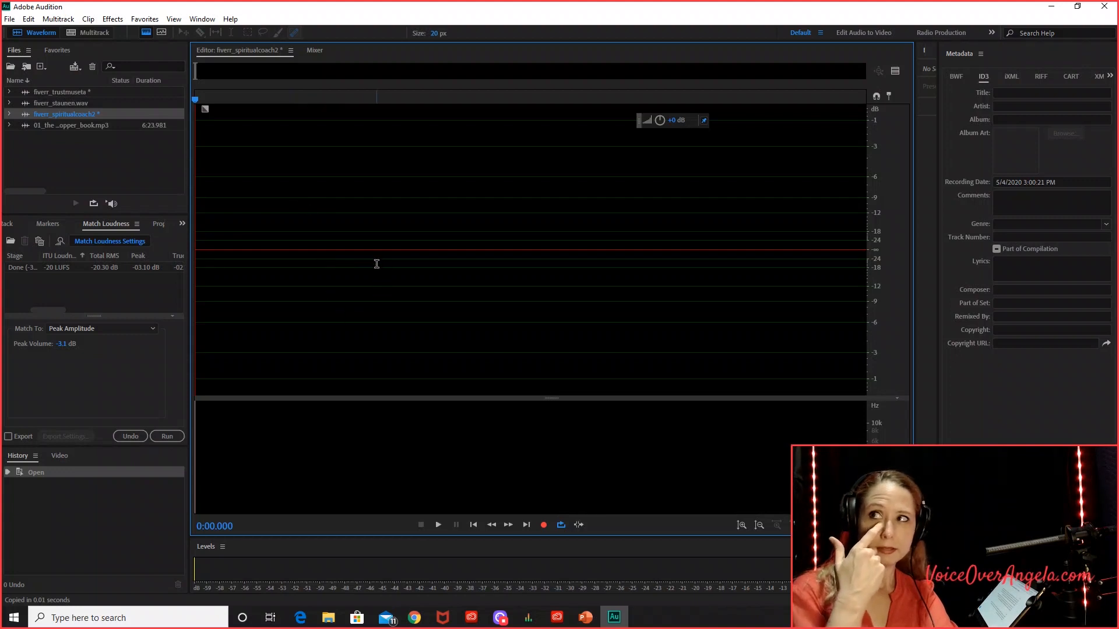
Record a narration take of about 1:53 into the empty fiverr_spiritualcoach2 file
{"action": "left_click", "coordinate": [543, 526]}
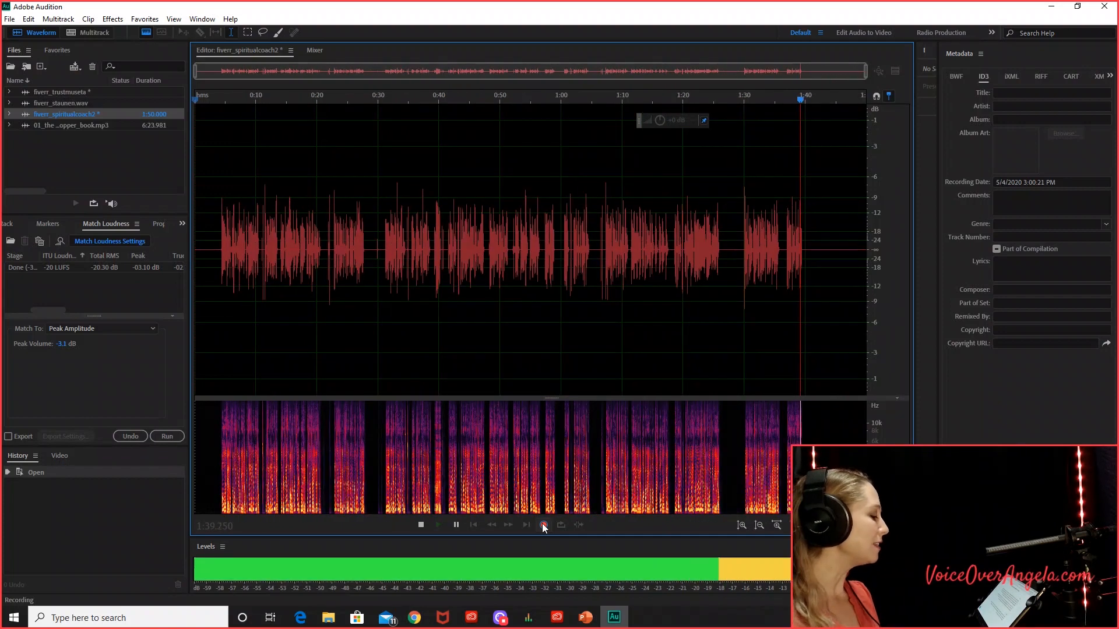
{"action": "left_click", "coordinate": [421, 525]}
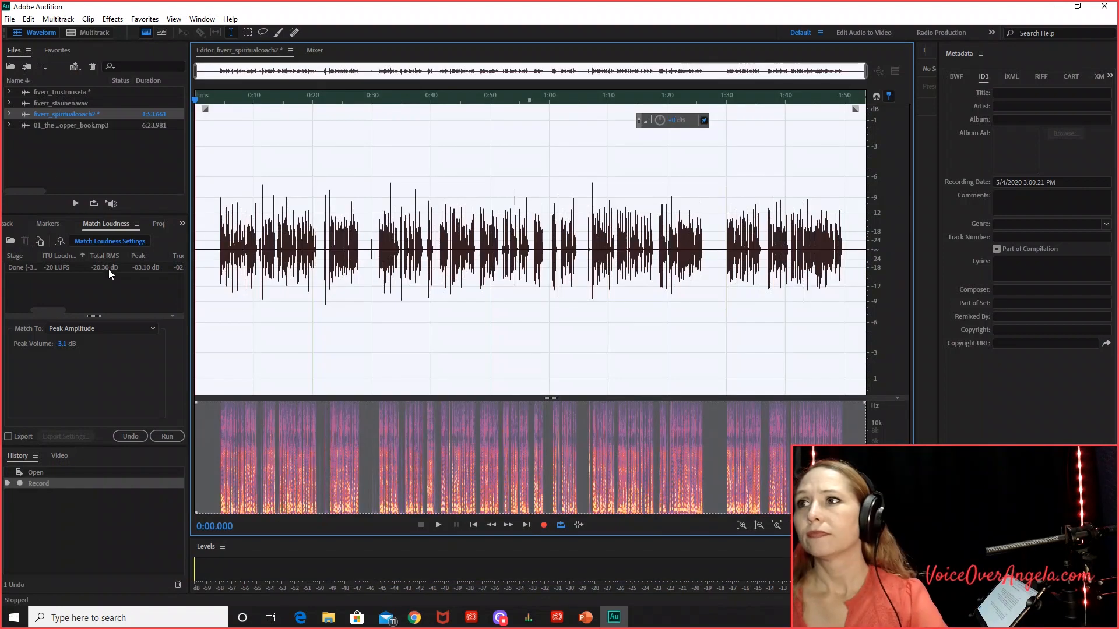
Remove the already processed 01_the purple grasshopper_book.mp3 from the Match Loudness list
{"action": "right_click", "coordinate": [110, 271]}
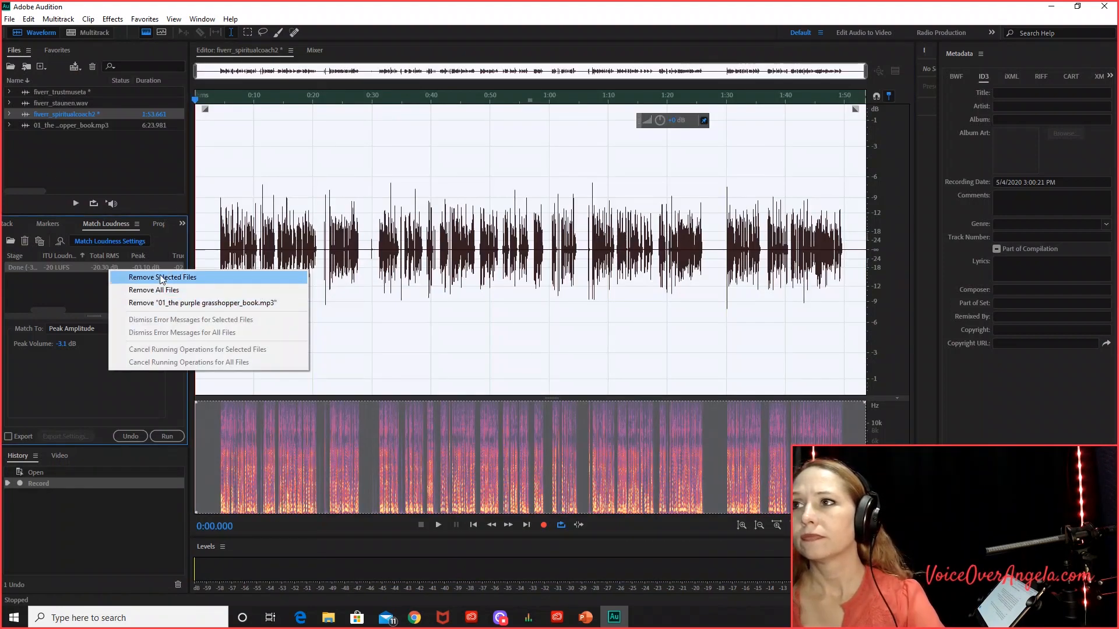
{"action": "left_click", "coordinate": [162, 278]}
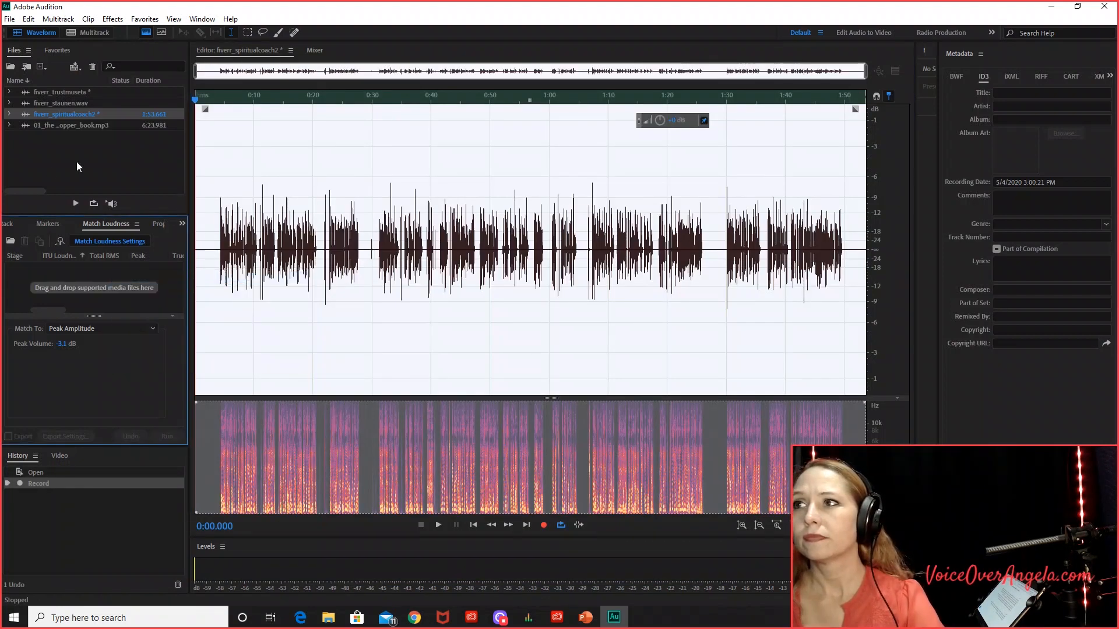
{"action": "left_click", "coordinate": [10, 228]}
{"action": "left_click", "coordinate": [132, 240]}
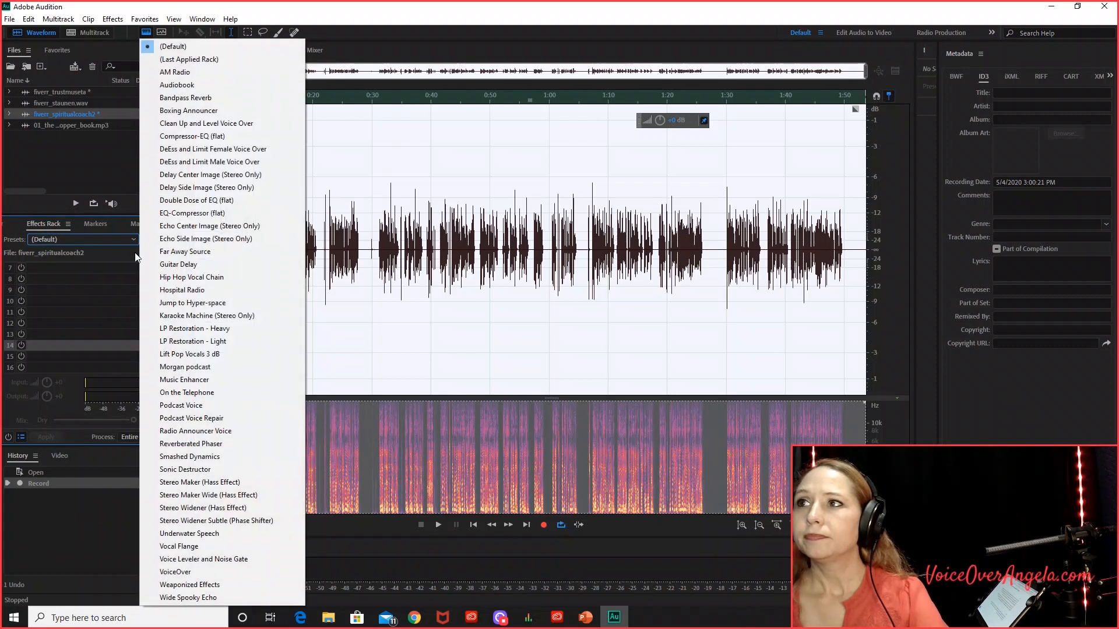
{"action": "left_click", "coordinate": [196, 573]}
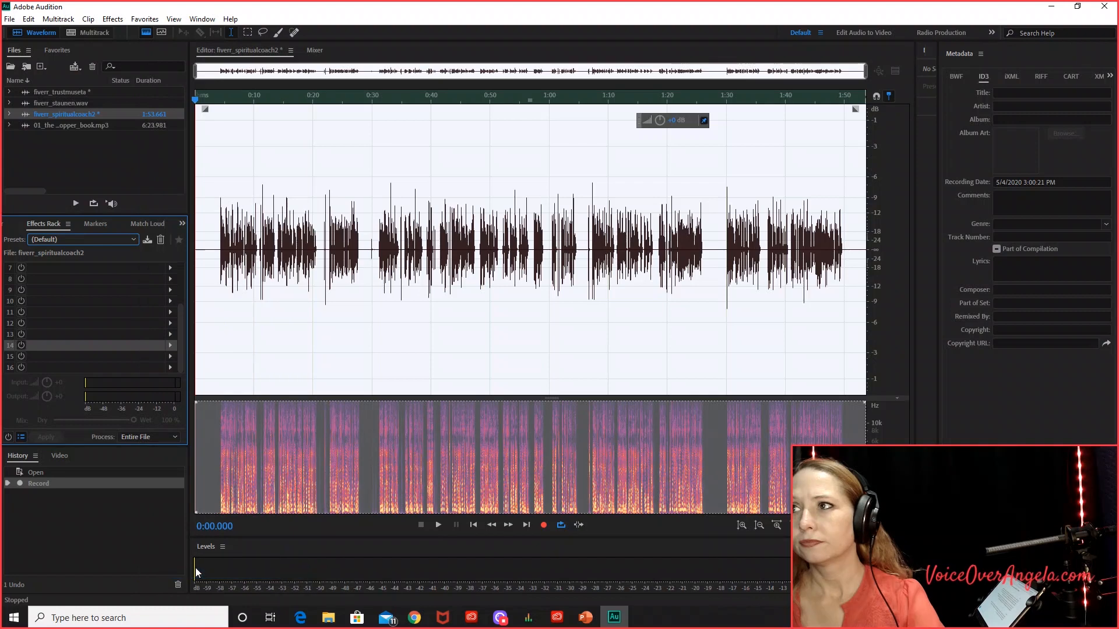
{"action": "left_click", "coordinate": [209, 225]}
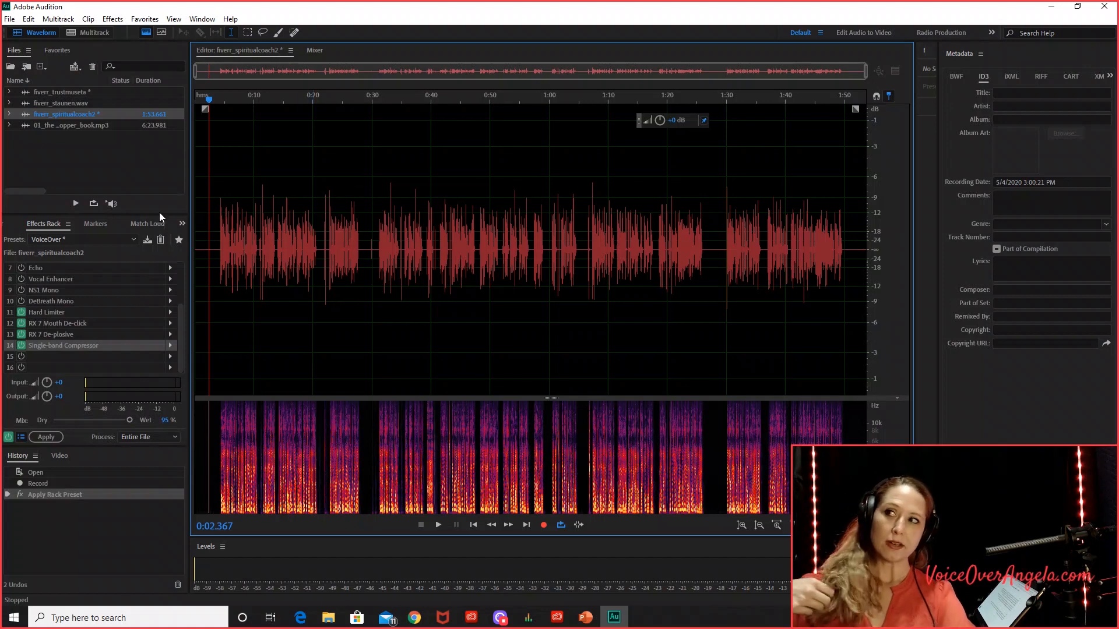
Try the Podcast Voice Repair preset, look over its effects, and switch the rack back to the VoiceOver preset
{"action": "left_click", "coordinate": [131, 239]}
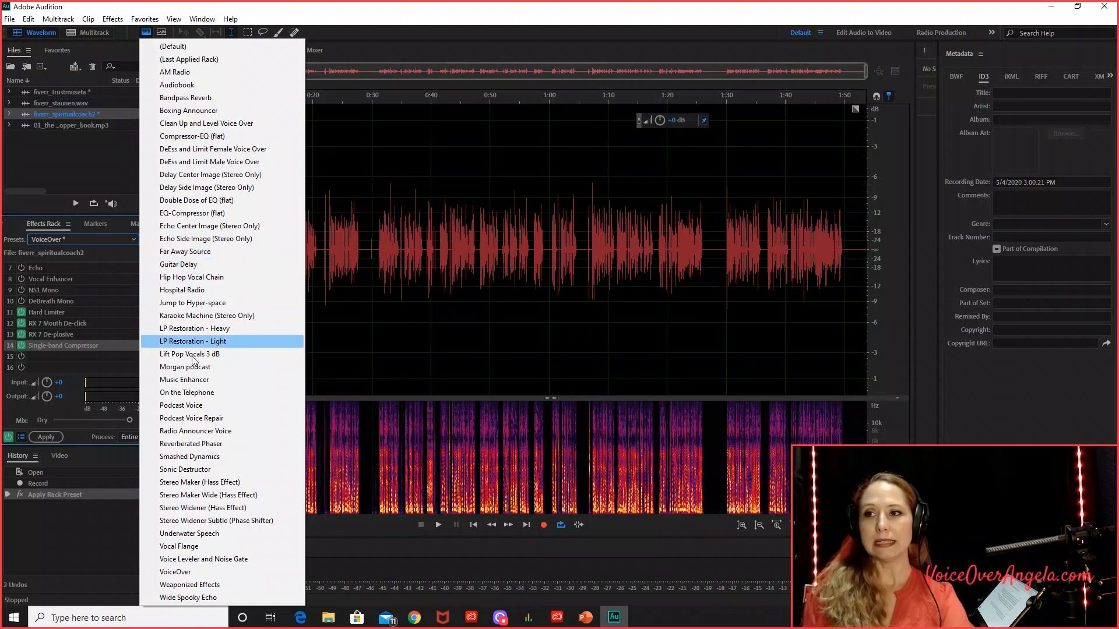
{"action": "left_click", "coordinate": [193, 418]}
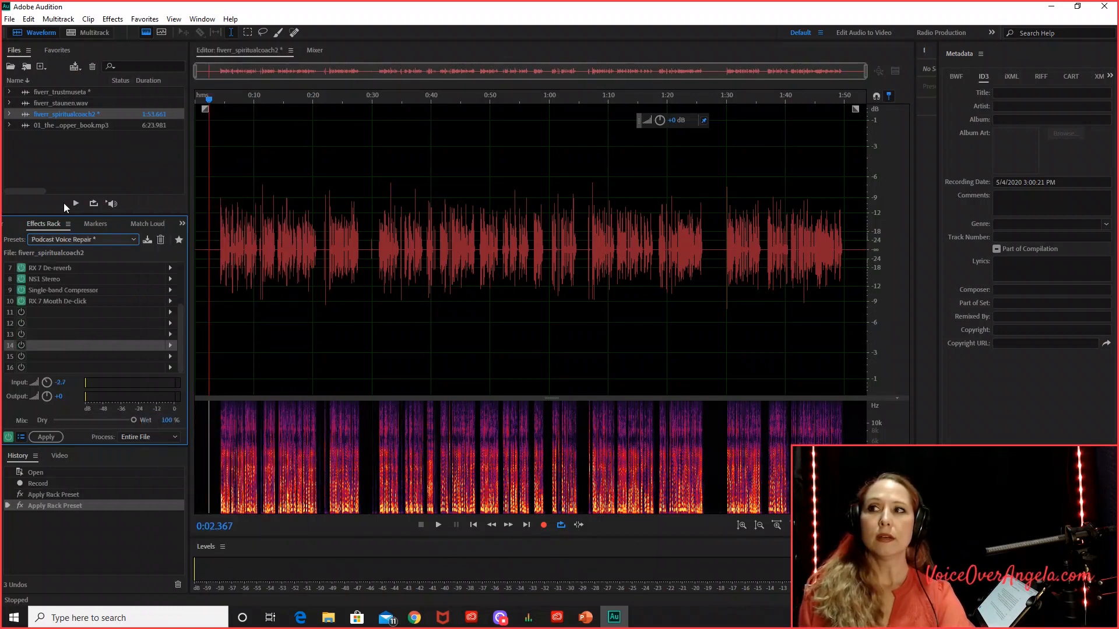
{"action": "scroll", "coordinate": [102, 306], "scroll_direction": "up", "scroll_amount": 2}
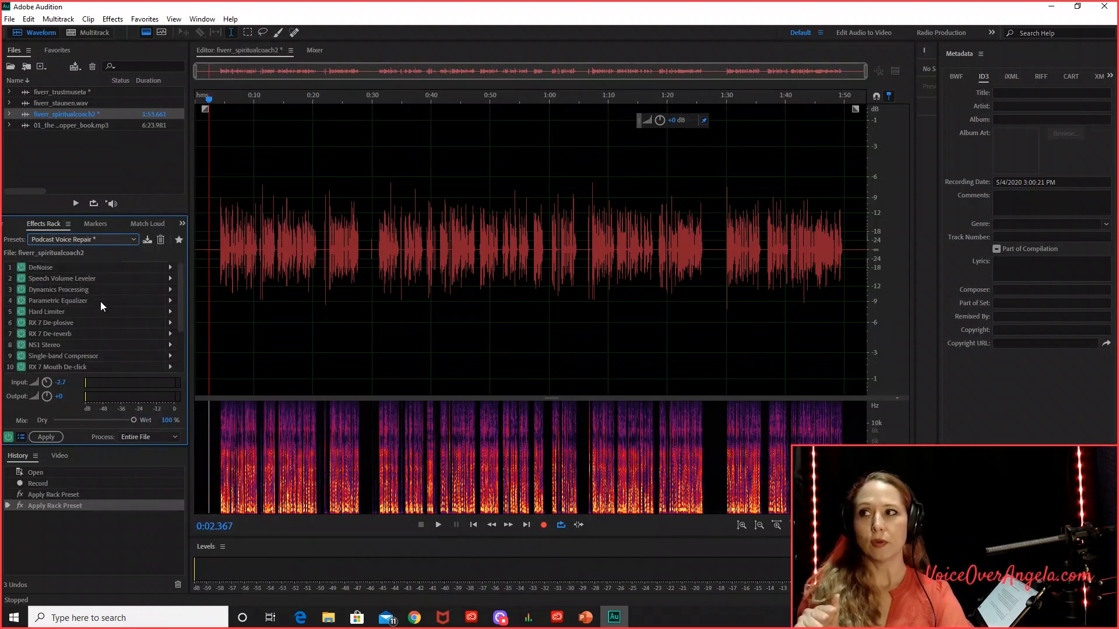
{"action": "left_click", "coordinate": [136, 242]}
{"action": "left_click", "coordinate": [169, 574]}
Delete about 3.5 seconds of silence from the start of the recording, leaving a short lead-in before the first word
{"action": "left_click", "coordinate": [250, 229]}
{"action": "scroll", "coordinate": [213, 224], "scroll_direction": "up", "scroll_amount": 2}
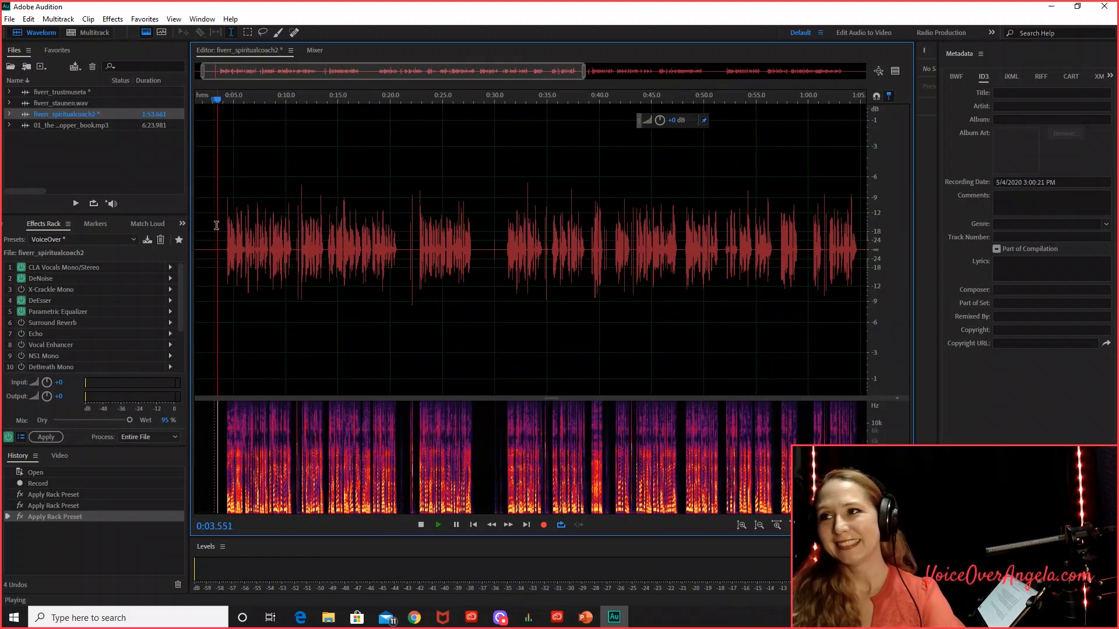
{"action": "scroll", "coordinate": [226, 209], "scroll_direction": "up", "scroll_amount": 1}
{"action": "scroll", "coordinate": [237, 199], "scroll_direction": "up", "scroll_amount": 4}
{"action": "key", "text": "space"}
{"action": "left_click_drag", "start_coordinate": [247, 204], "coordinate": [1, 228]}
{"action": "key", "text": "Delete"}
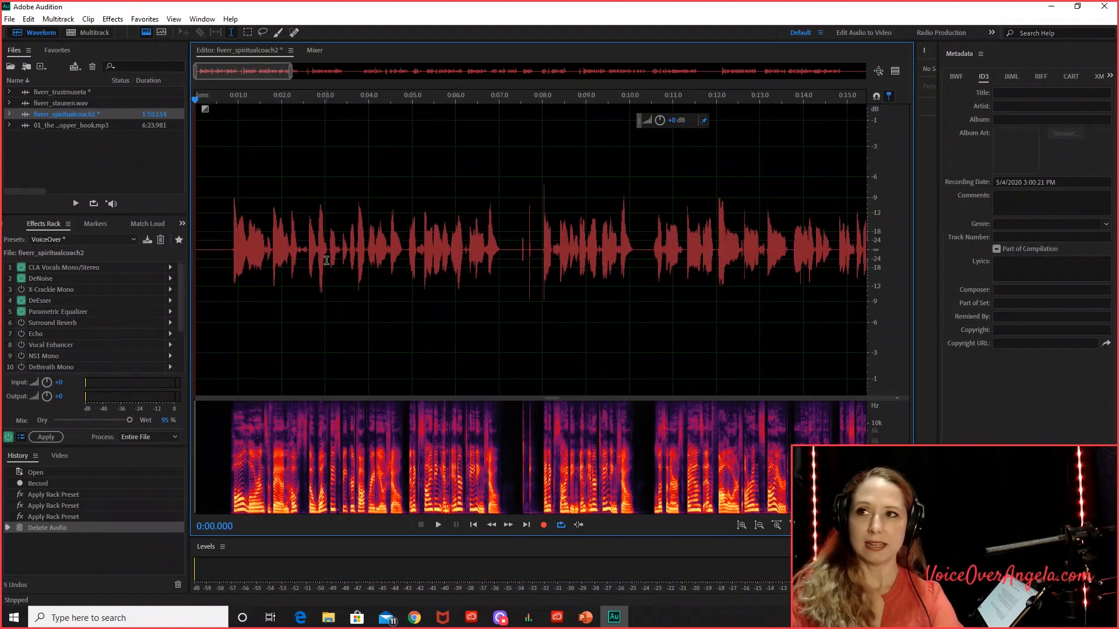
Delete about 3.2 seconds of silence after the last word at the end of the recording
{"action": "scroll", "coordinate": [842, 232], "scroll_direction": "up", "scroll_amount": 7}
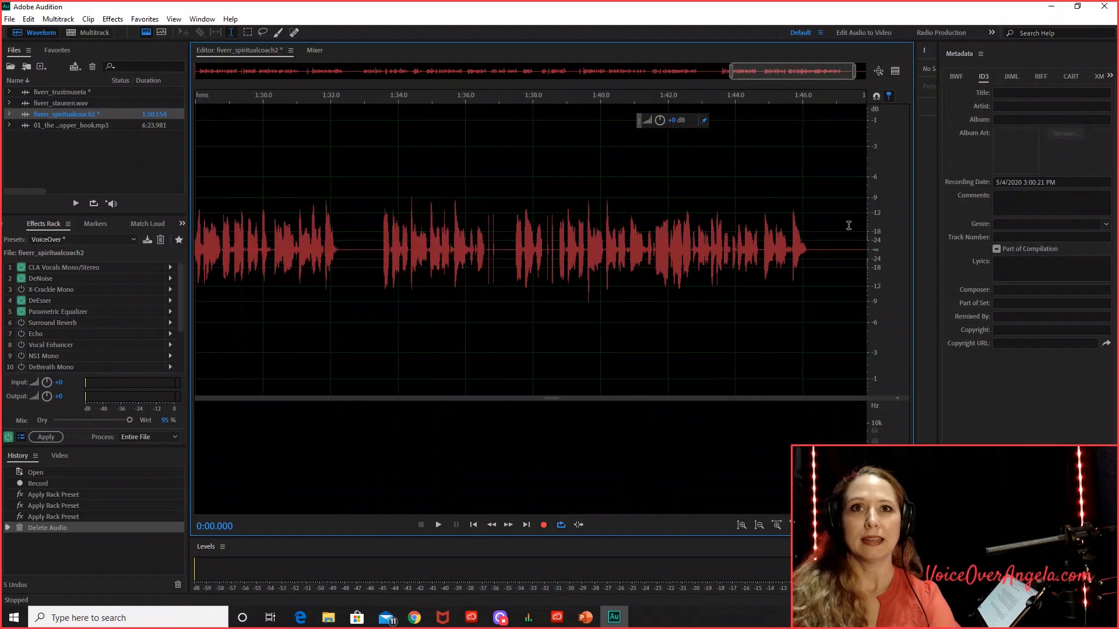
{"action": "left_click_drag", "start_coordinate": [823, 223], "coordinate": [1044, 240]}
{"action": "key", "text": "Delete"}
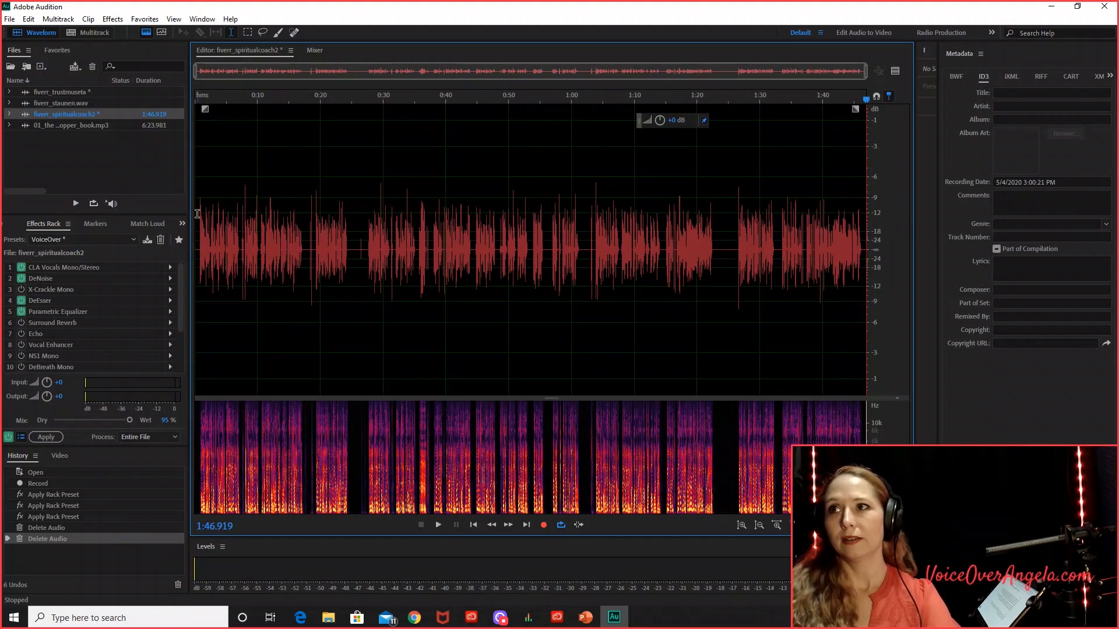
Listen from the start and delete the repeated phrase with its trailing click marks, from about 0:04.9 to 0:07.9
{"action": "scroll", "coordinate": [197, 213], "scroll_direction": "up", "scroll_amount": 5}
{"action": "key", "text": "space"}
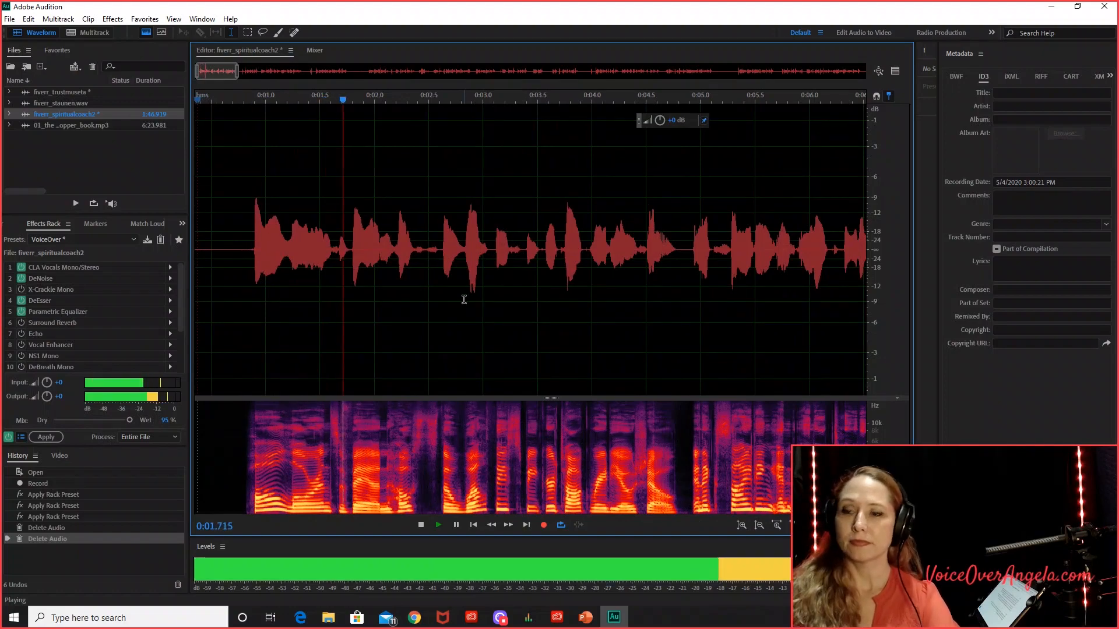
{"action": "key", "text": "b"}
{"action": "scroll", "coordinate": [457, 287], "scroll_direction": "down", "scroll_amount": 3}
{"action": "scroll", "coordinate": [386, 270], "scroll_direction": "up", "scroll_amount": 2}
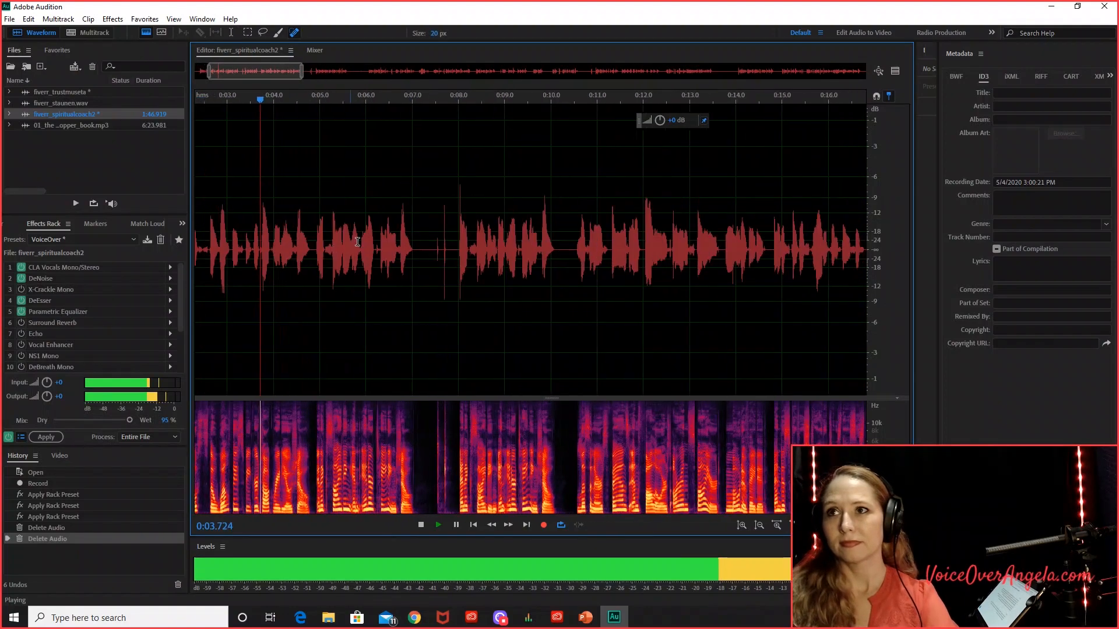
{"action": "left_click", "coordinate": [487, 236]}
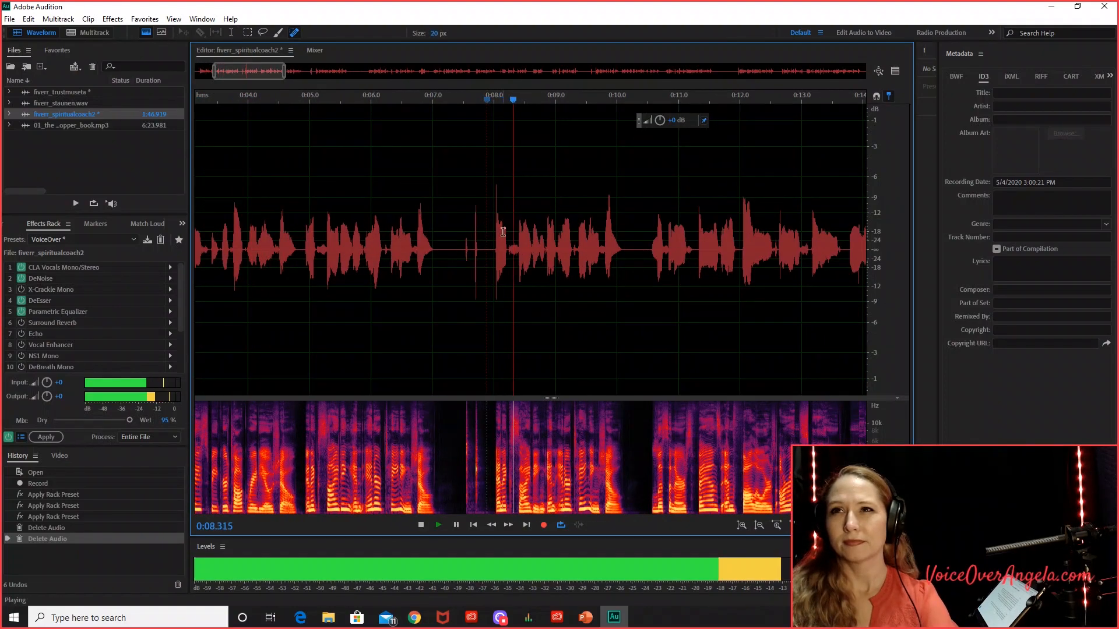
{"action": "key", "text": "space"}
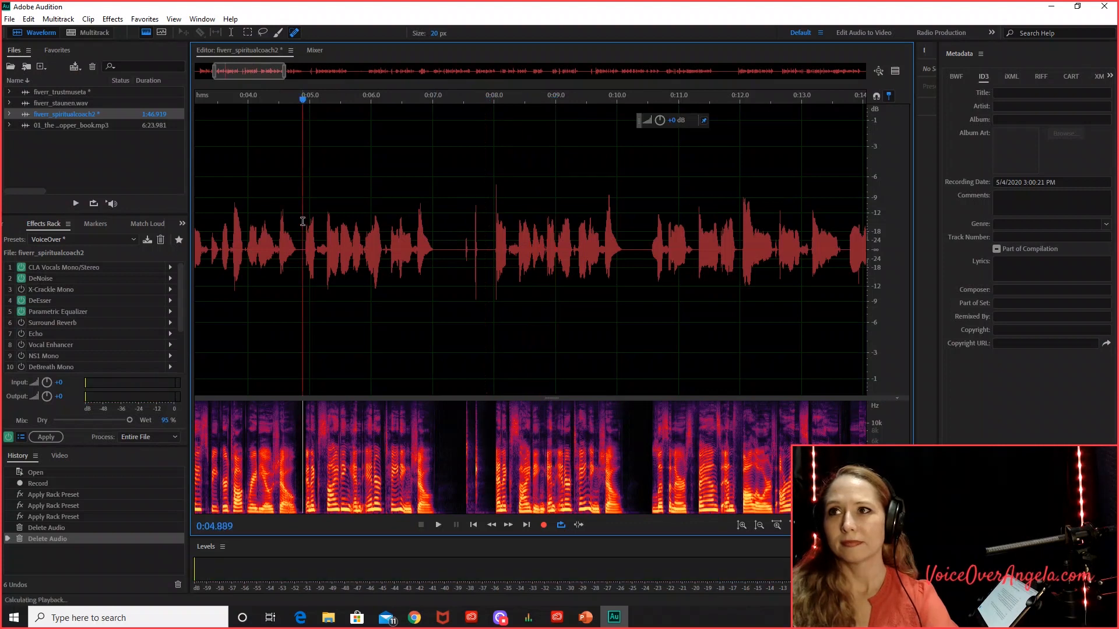
{"action": "left_click_drag", "start_coordinate": [302, 221], "coordinate": [490, 280]}
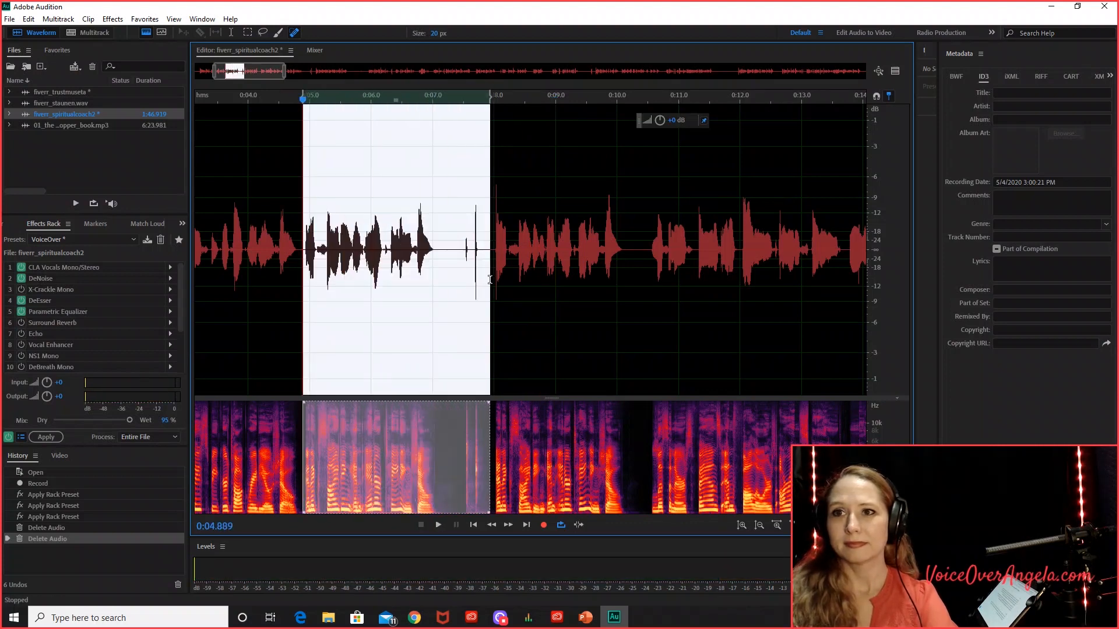
{"action": "key", "text": "Delete"}
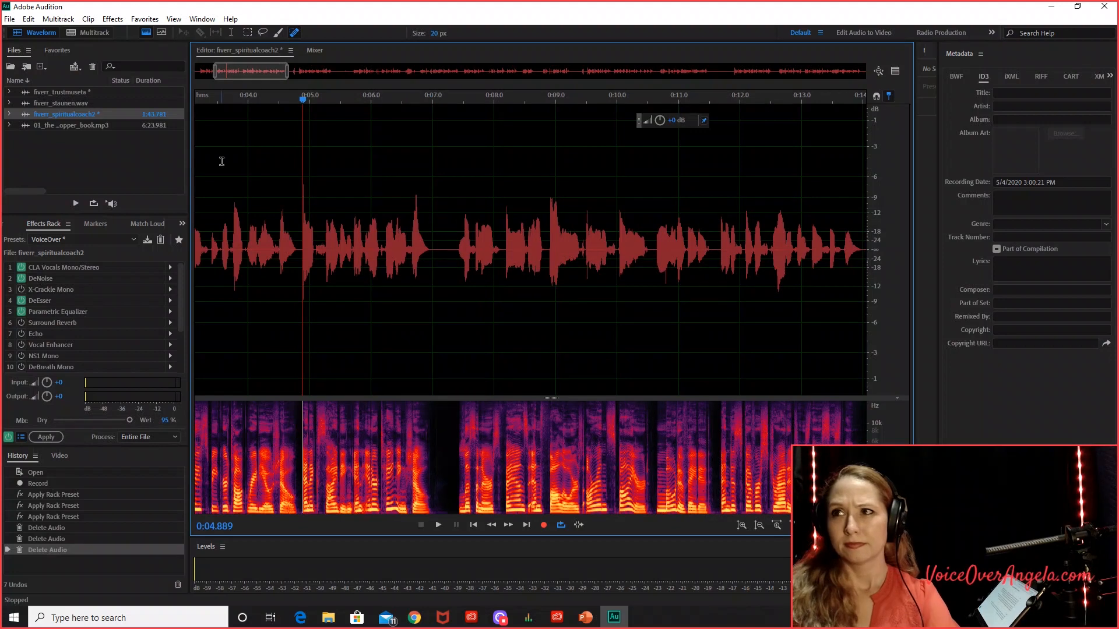
Play back the passage around the join at about 0:04.9 to check the edit
{"action": "left_click", "coordinate": [222, 166]}
{"action": "key", "text": "space"}
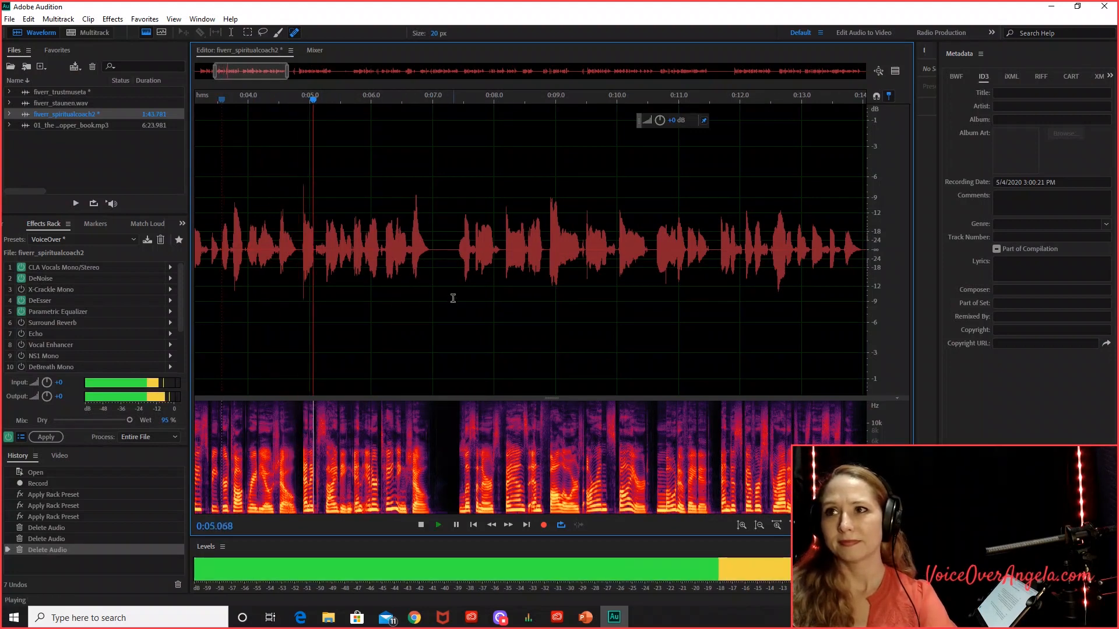
{"action": "scroll", "coordinate": [423, 282], "scroll_direction": "up", "scroll_amount": 2}
{"action": "scroll", "coordinate": [424, 281], "scroll_direction": "down", "scroll_amount": 2}
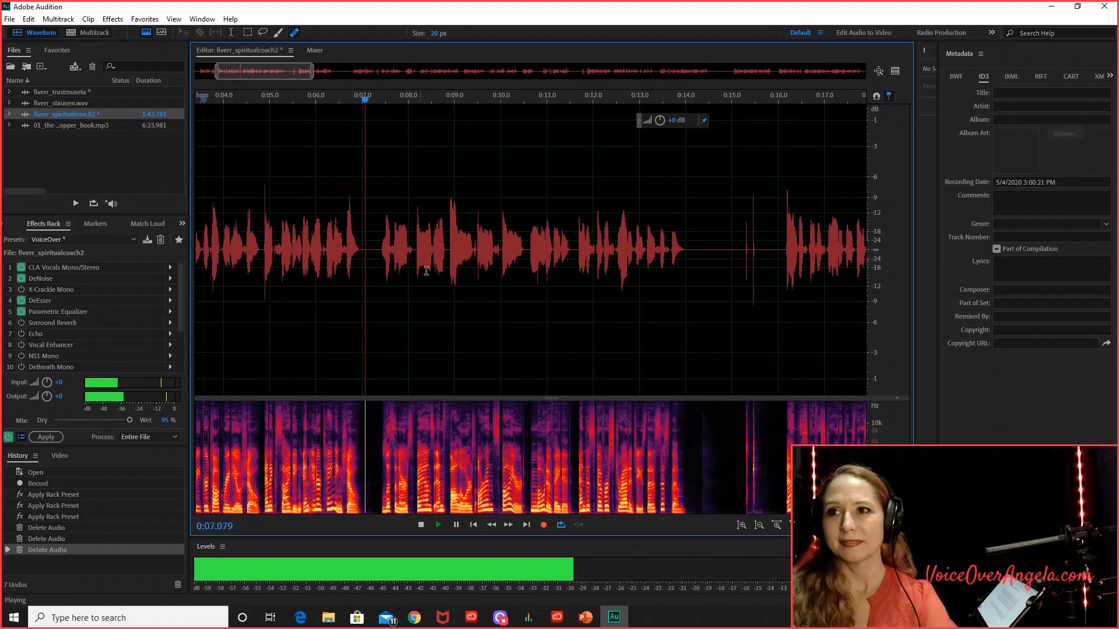
{"action": "key", "text": "space"}
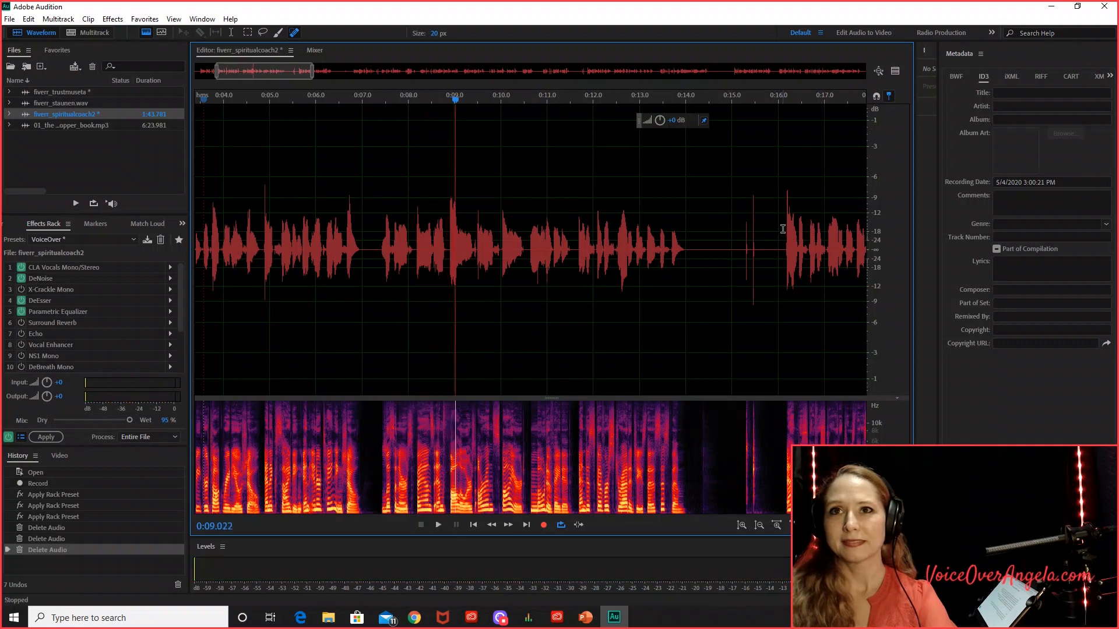
Compare the two takes by ear and delete the repeated phrase with its trailing click marks, from about 0:11.7 to 0:16.2
{"action": "key", "text": "space"}
{"action": "key", "text": "space"}
{"action": "left_click", "coordinate": [383, 229]}
{"action": "key", "text": "space"}
{"action": "scroll", "coordinate": [524, 275], "scroll_direction": "up", "scroll_amount": 3}
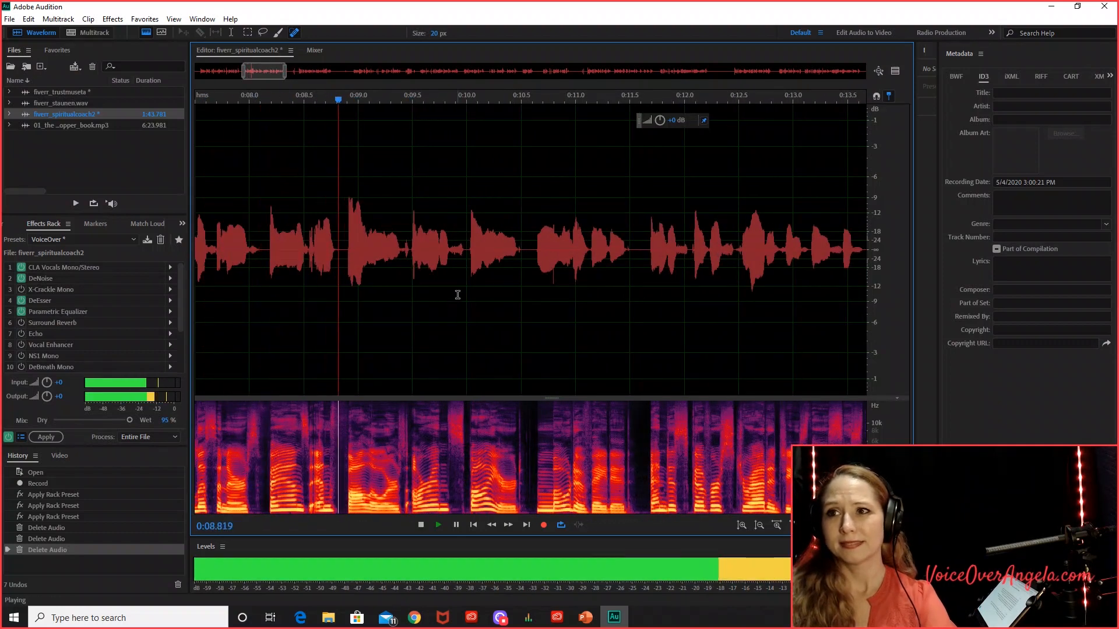
{"action": "scroll", "coordinate": [408, 287], "scroll_direction": "down", "scroll_amount": 2}
{"action": "scroll", "coordinate": [574, 303], "scroll_direction": "up", "scroll_amount": 2}
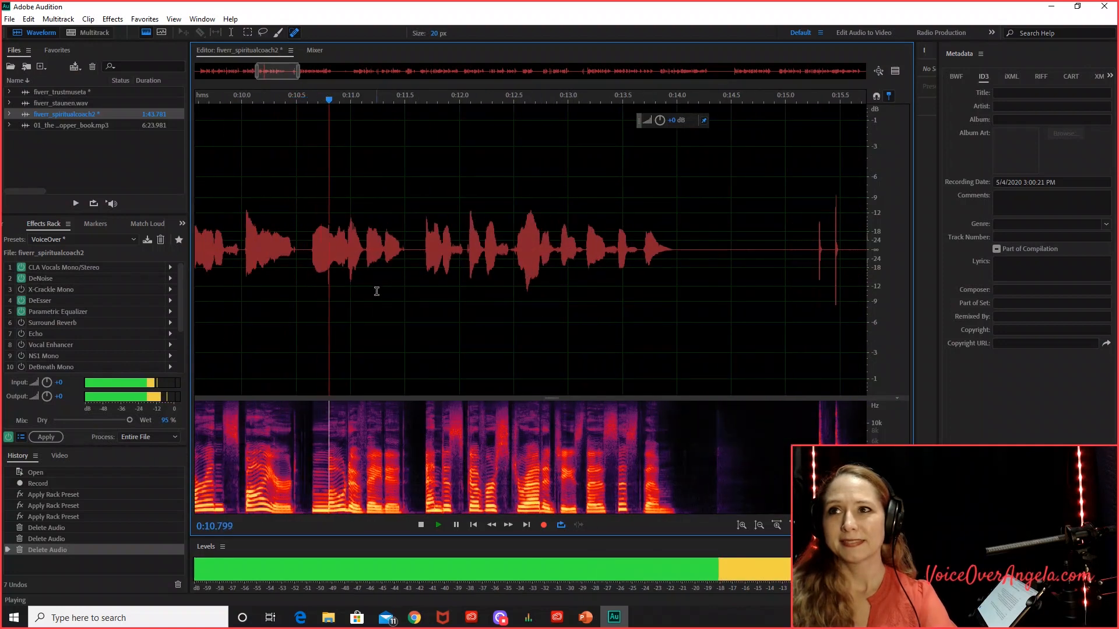
{"action": "left_click_drag", "start_coordinate": [426, 231], "coordinate": [738, 279]}
{"action": "key", "text": "Delete"}
Listen on from 0:11.7 and delete about 1.8 seconds of the pause with its click mark, starting at about 0:18.0
{"action": "key", "text": "space"}
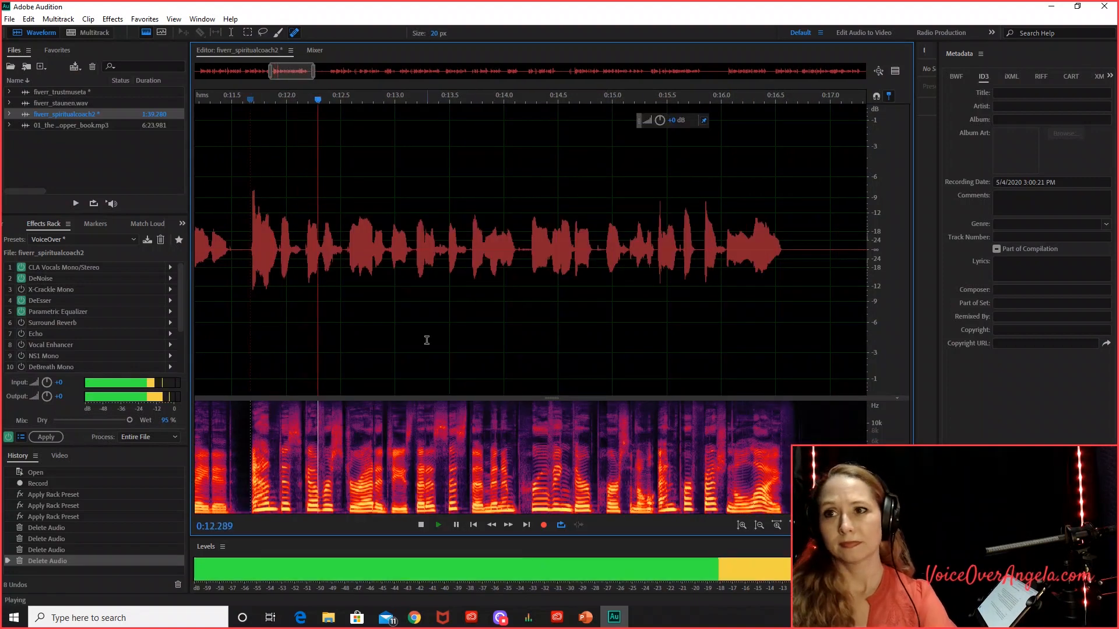
{"action": "scroll", "coordinate": [435, 372], "scroll_direction": "down", "scroll_amount": 2}
{"action": "scroll", "coordinate": [717, 378], "scroll_direction": "up", "scroll_amount": 4}
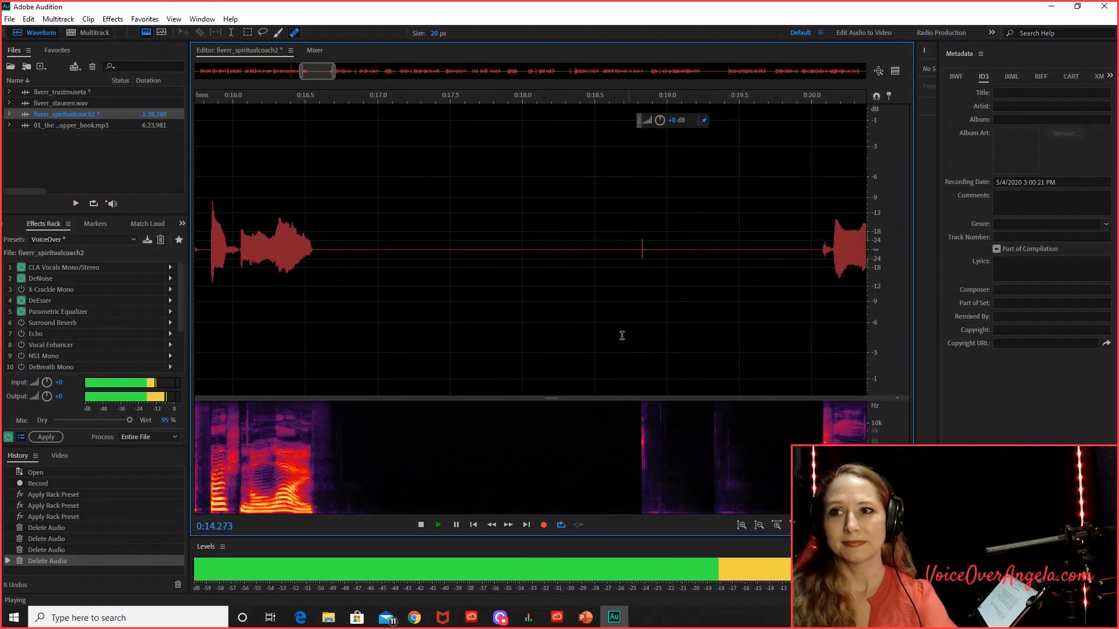
{"action": "scroll", "coordinate": [632, 342], "scroll_direction": "down", "scroll_amount": 3}
{"action": "scroll", "coordinate": [756, 330], "scroll_direction": "up", "scroll_amount": 3}
{"action": "scroll", "coordinate": [509, 307], "scroll_direction": "down", "scroll_amount": 6}
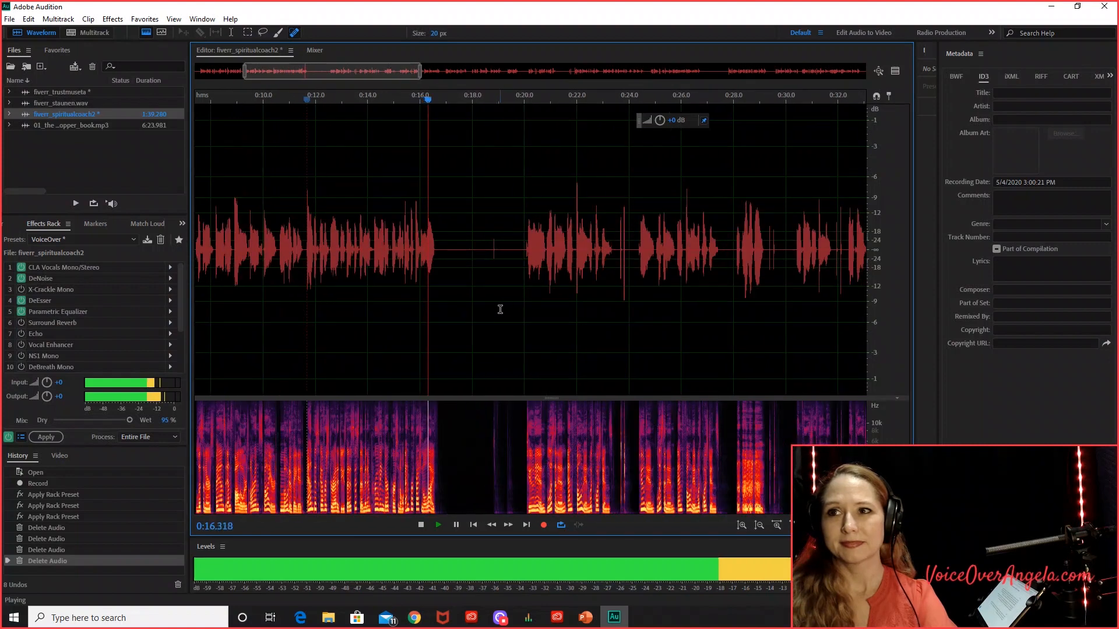
{"action": "scroll", "coordinate": [498, 309], "scroll_direction": "up", "scroll_amount": 4}
{"action": "left_click_drag", "start_coordinate": [425, 272], "coordinate": [575, 288]}
{"action": "key", "text": "Delete"}
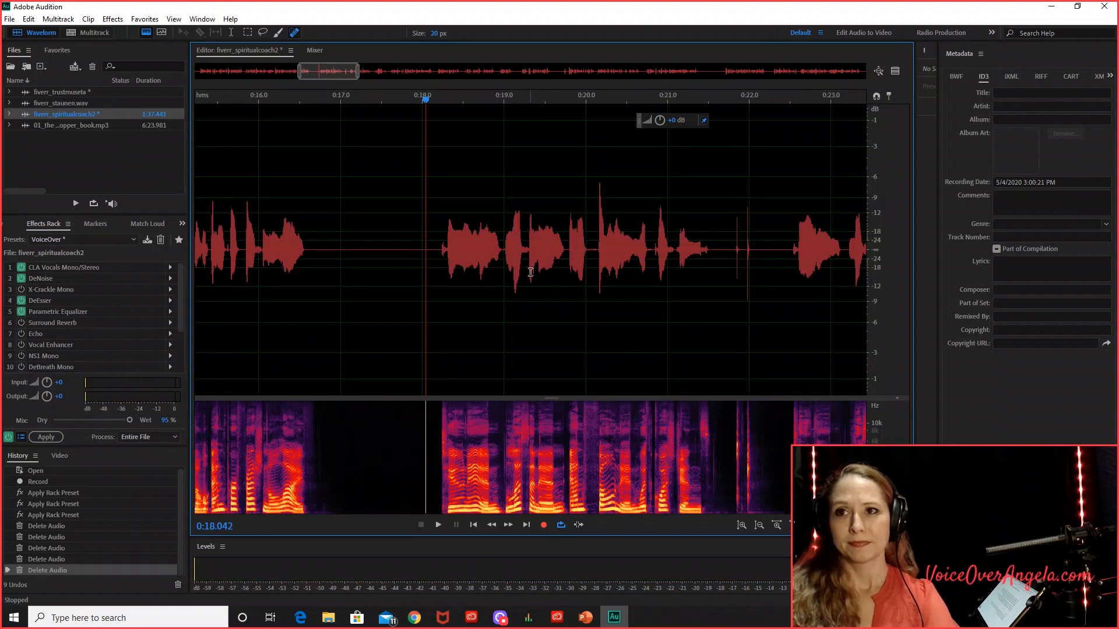
Compare the next takes by ear and delete the first one with its clicks, from about 0:17.3 to 0:22.3
{"action": "scroll", "coordinate": [485, 273], "scroll_direction": "down", "scroll_amount": 3}
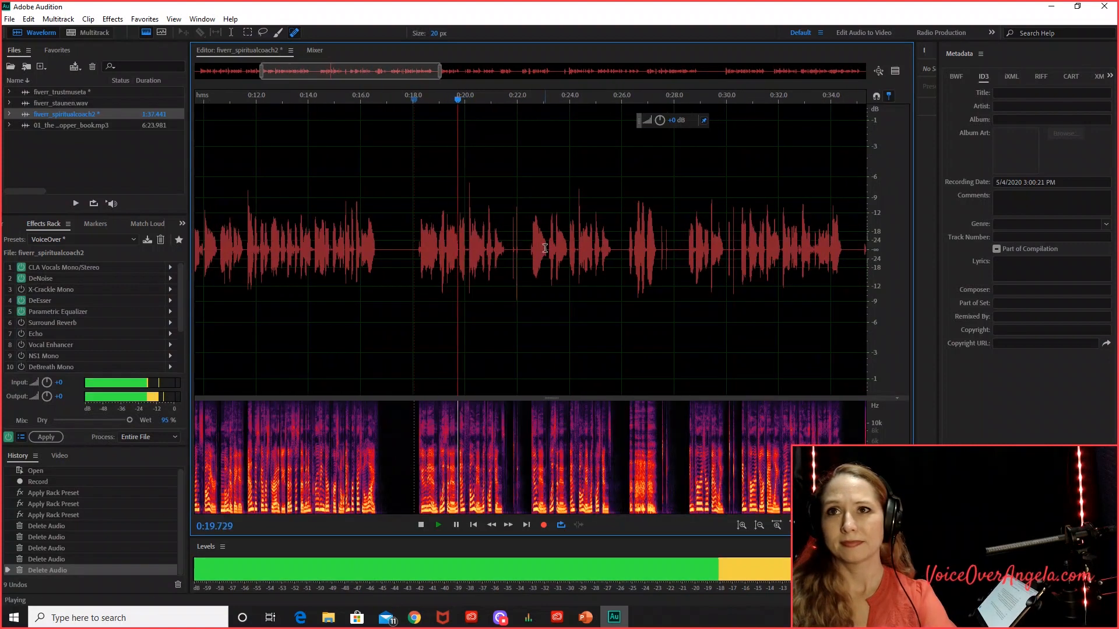
{"action": "key", "text": "space"}
{"action": "left_click", "coordinate": [526, 224]}
{"action": "key", "text": "space"}
{"action": "key", "text": "space"}
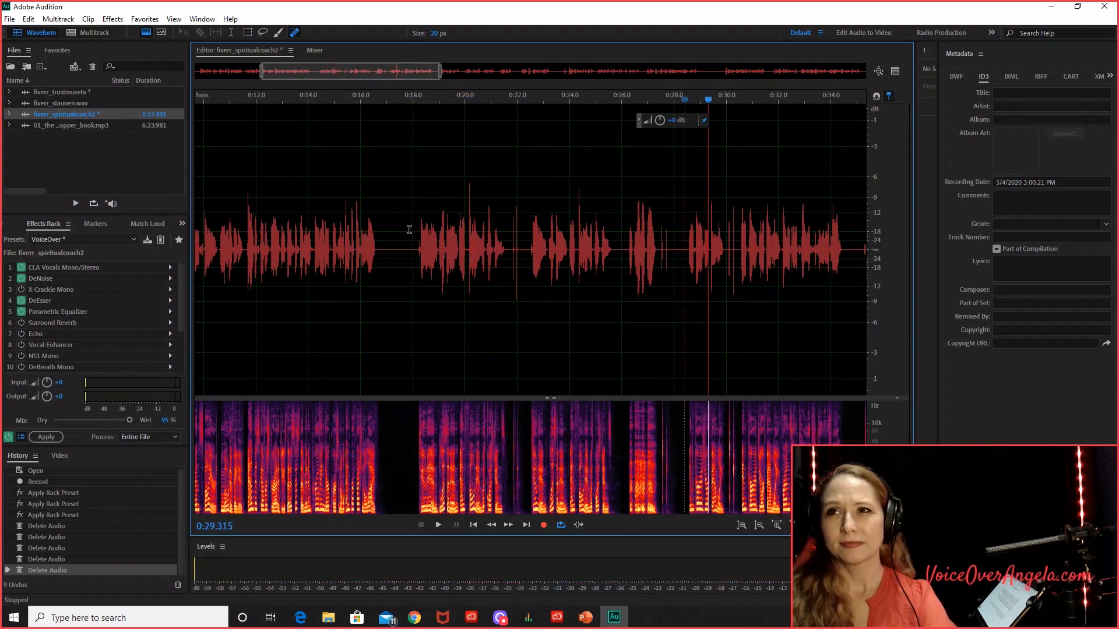
{"action": "left_click_drag", "start_coordinate": [393, 234], "coordinate": [524, 264]}
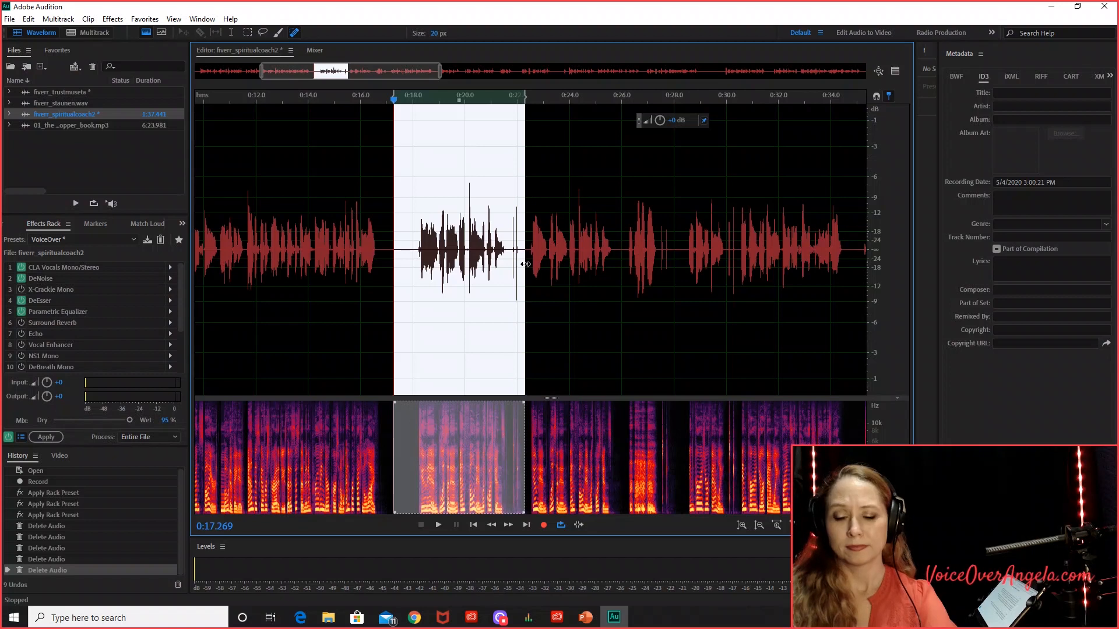
{"action": "key", "text": "Delete"}
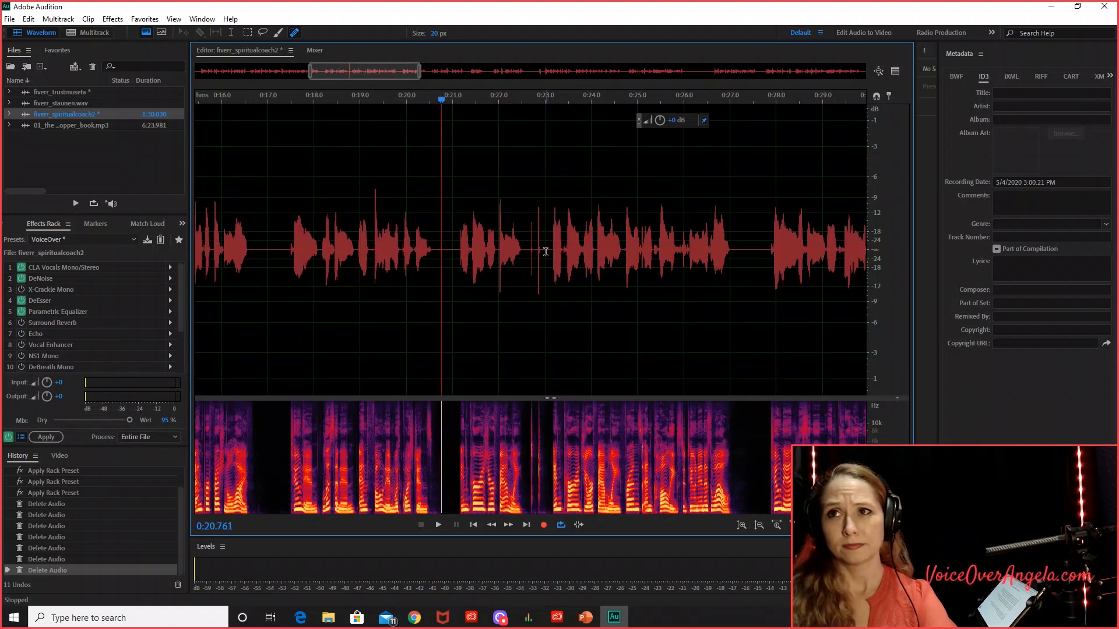
Listen from about 0:20.8 and delete the false start with its click marks, from about 0:21.1 to 0:23.1
{"action": "key", "text": "space"}
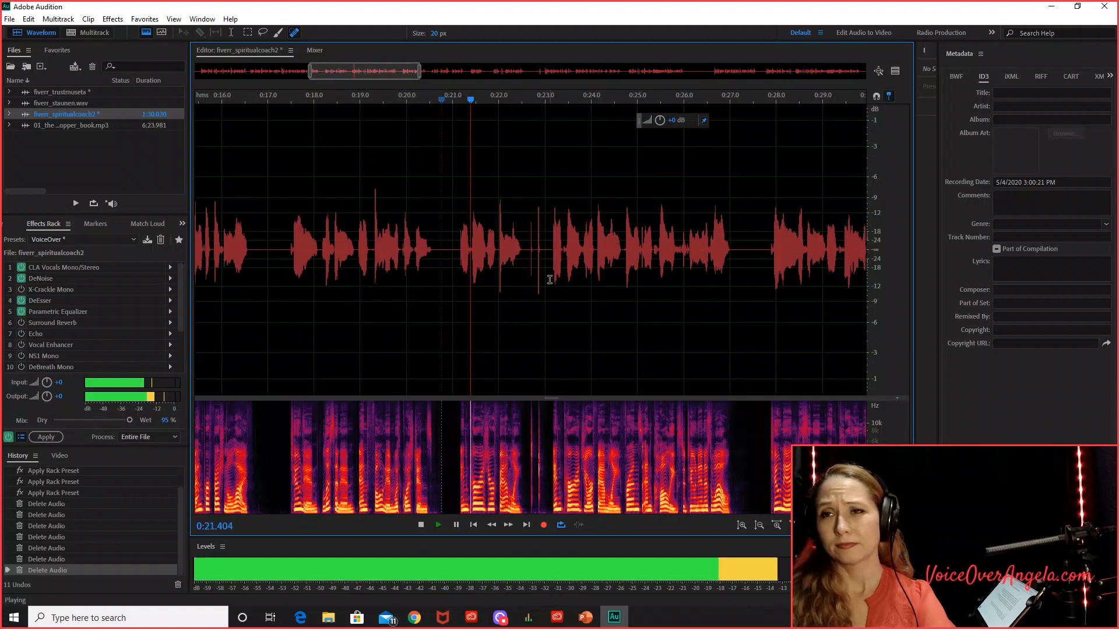
{"action": "scroll", "coordinate": [550, 280], "scroll_direction": "up", "scroll_amount": 2}
{"action": "left_click_drag", "start_coordinate": [424, 250], "coordinate": [552, 278]}
{"action": "key", "text": "Delete"}
Listen on from 0:21.1 and shorten the pause after about 0:24.9 by deleting about 0.6 seconds of silence
{"action": "key", "text": "space"}
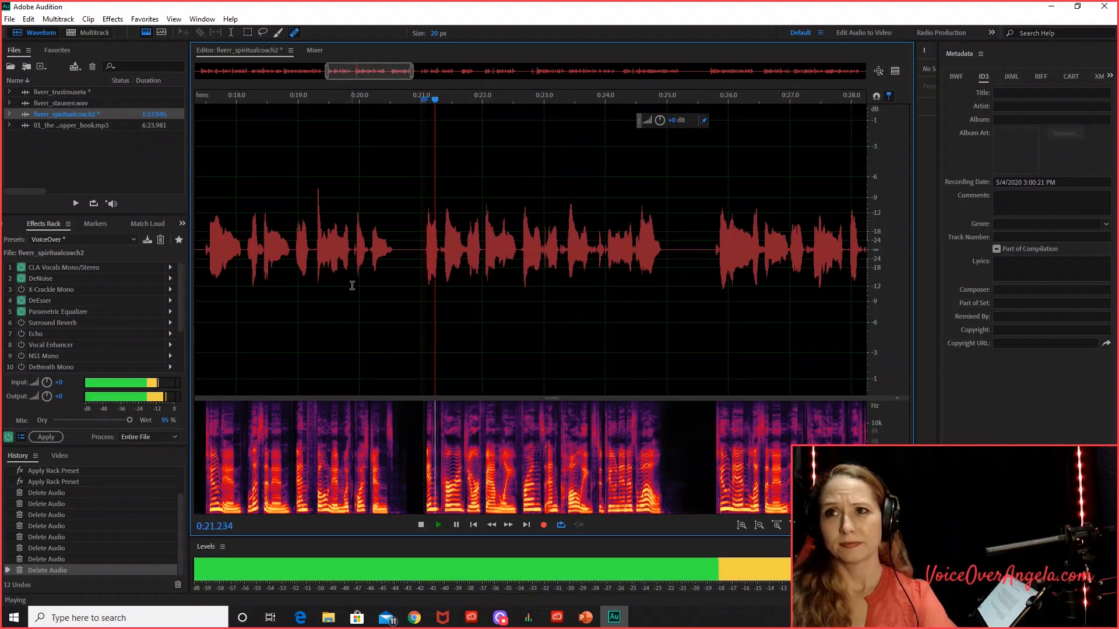
{"action": "scroll", "coordinate": [352, 285], "scroll_direction": "down", "scroll_amount": 4}
{"action": "scroll", "coordinate": [480, 310], "scroll_direction": "up", "scroll_amount": 5}
{"action": "scroll", "coordinate": [334, 285], "scroll_direction": "up", "scroll_amount": 2}
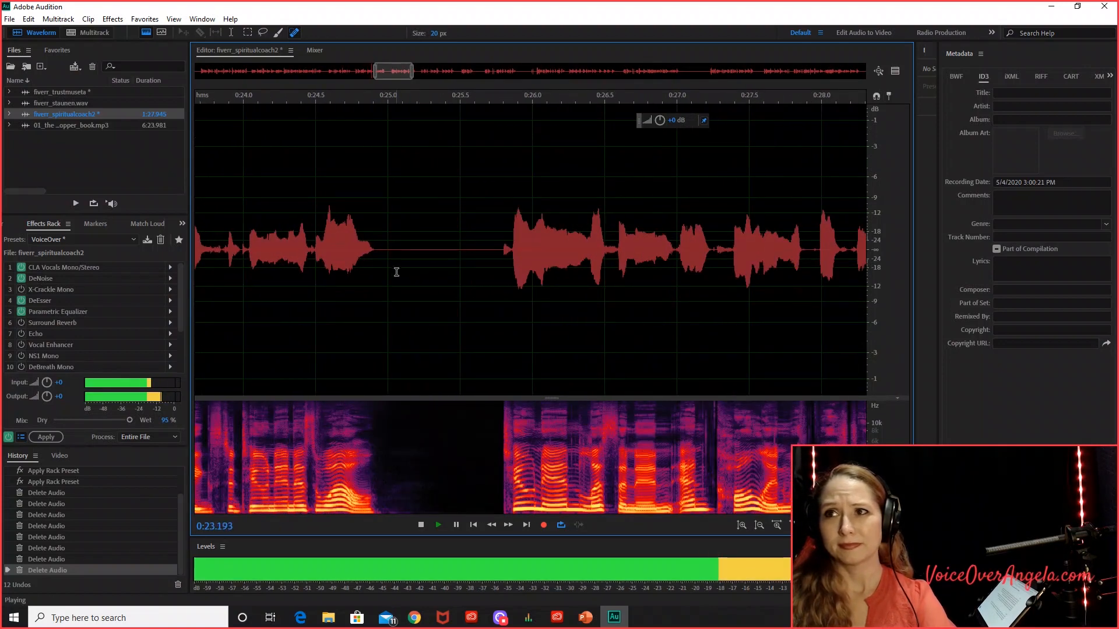
{"action": "left_click_drag", "start_coordinate": [380, 240], "coordinate": [465, 264]}
{"action": "key", "text": "Delete"}
Listen further and delete the faulty takes and click marks from about 0:33.1 to 0:42.9
{"action": "key", "text": "space"}
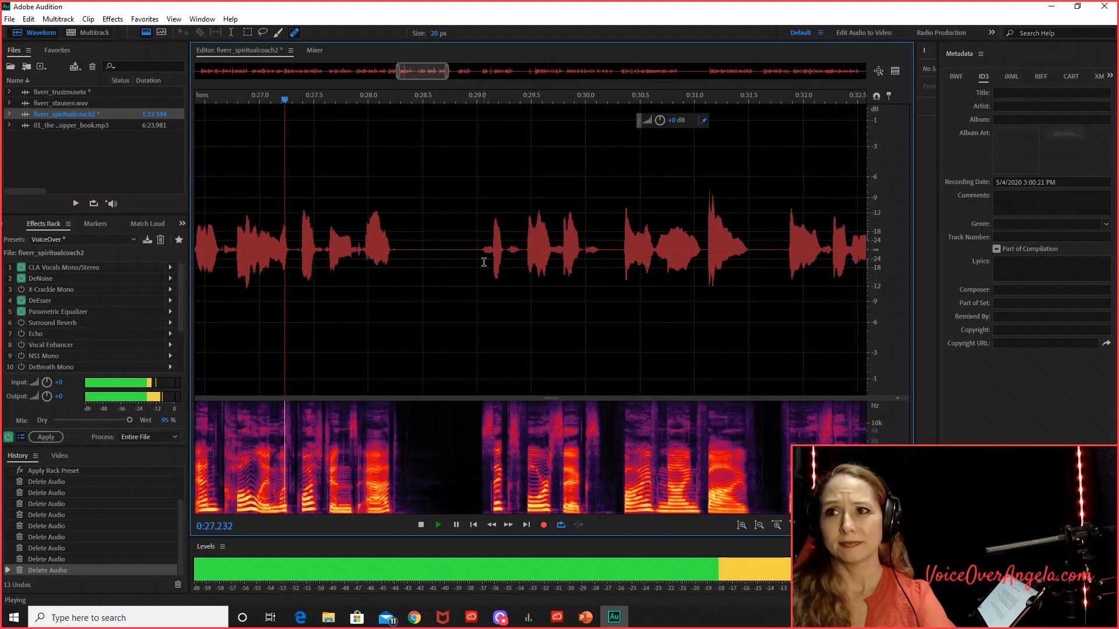
{"action": "scroll", "coordinate": [453, 299], "scroll_direction": "down", "scroll_amount": 2}
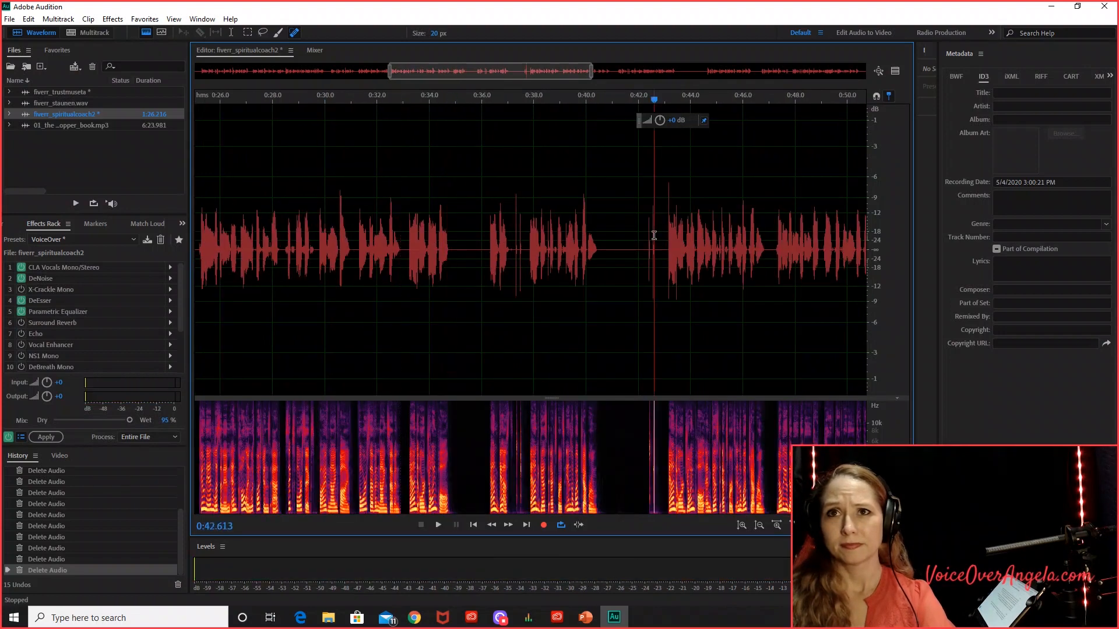
{"action": "left_click_drag", "start_coordinate": [406, 227], "coordinate": [662, 310]}
{"action": "key", "text": "Delete"}
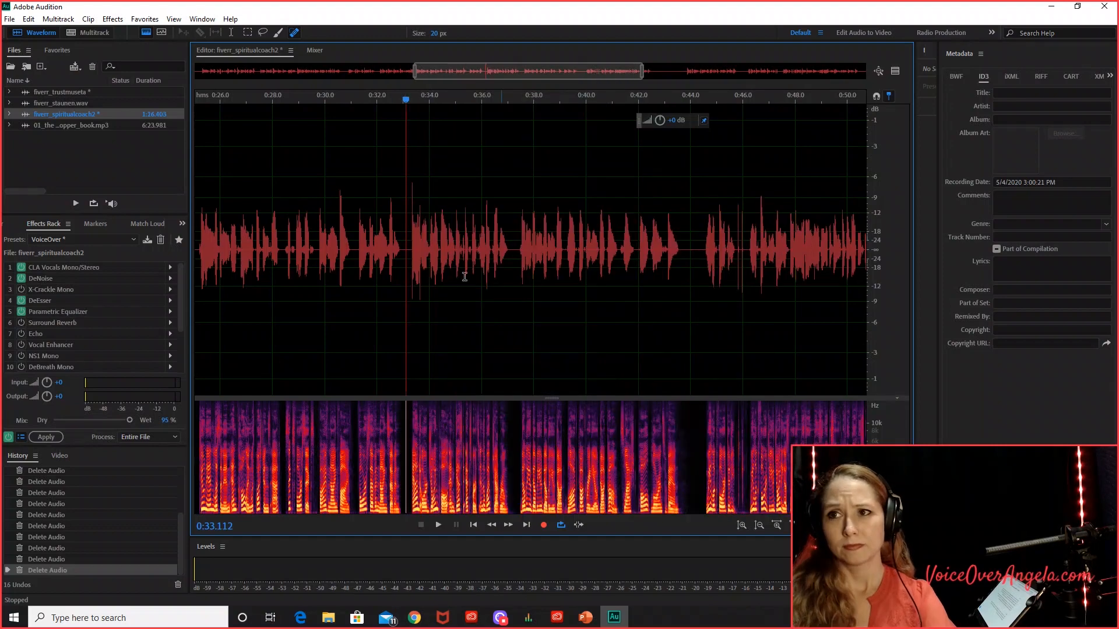
Listen on from 0:33.1 and delete about 2.5 seconds of false start and click marks between about 0:43.5 and 0:46.2
{"action": "scroll", "coordinate": [482, 305], "scroll_direction": "up", "scroll_amount": 5}
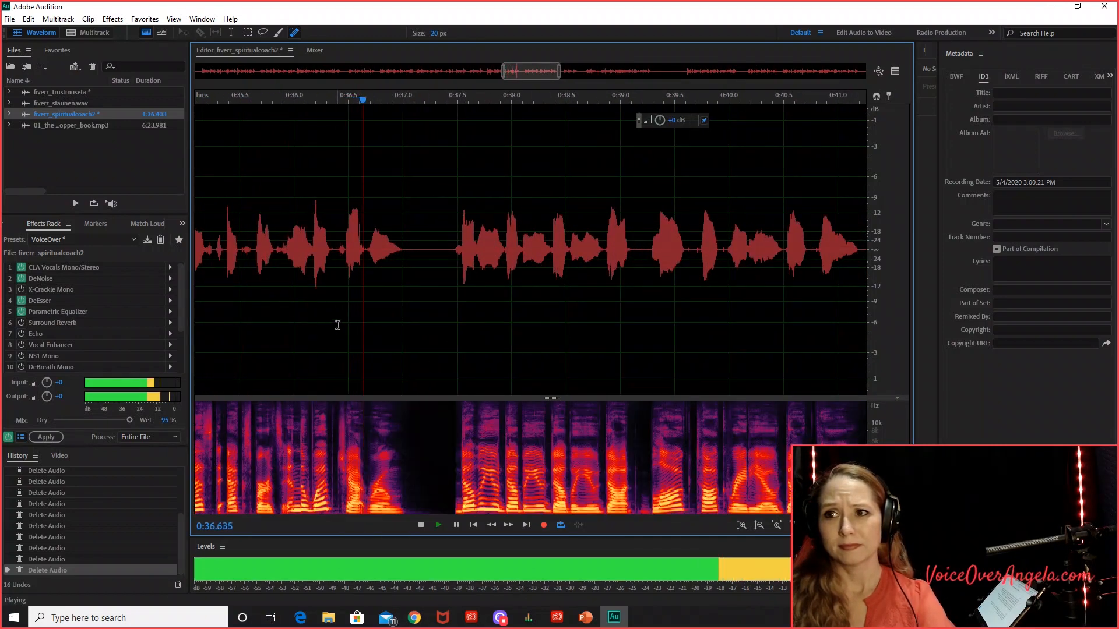
{"action": "scroll", "coordinate": [339, 325], "scroll_direction": "down", "scroll_amount": 4}
{"action": "scroll", "coordinate": [432, 316], "scroll_direction": "up", "scroll_amount": 4}
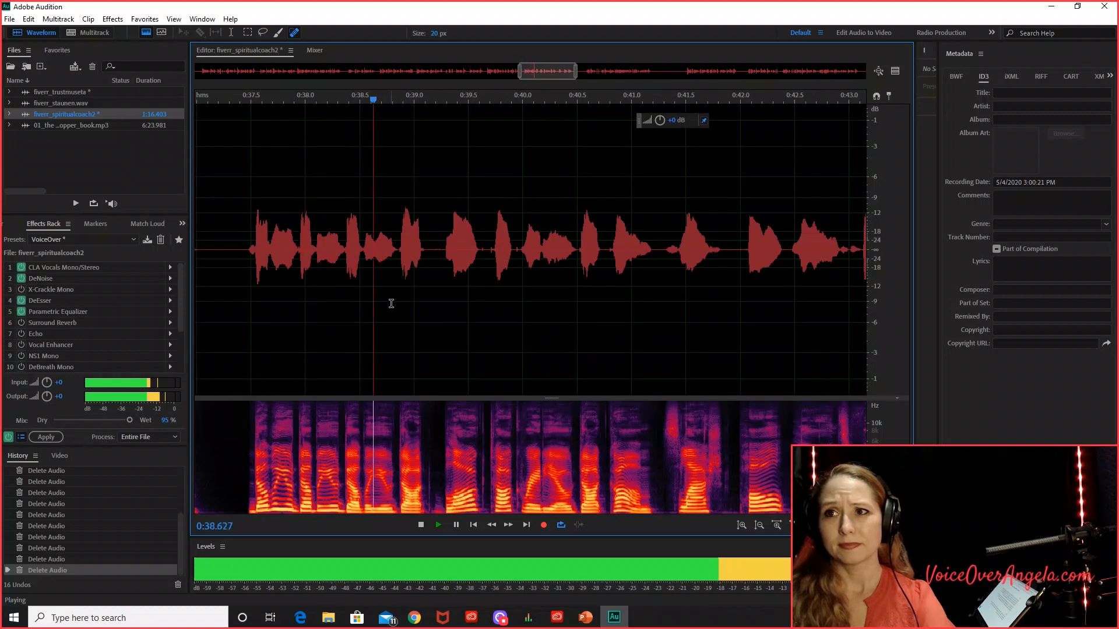
{"action": "scroll", "coordinate": [317, 268], "scroll_direction": "up", "scroll_amount": 2}
{"action": "key", "text": "space"}
{"action": "left_click_drag", "start_coordinate": [235, 230], "coordinate": [274, 231]}
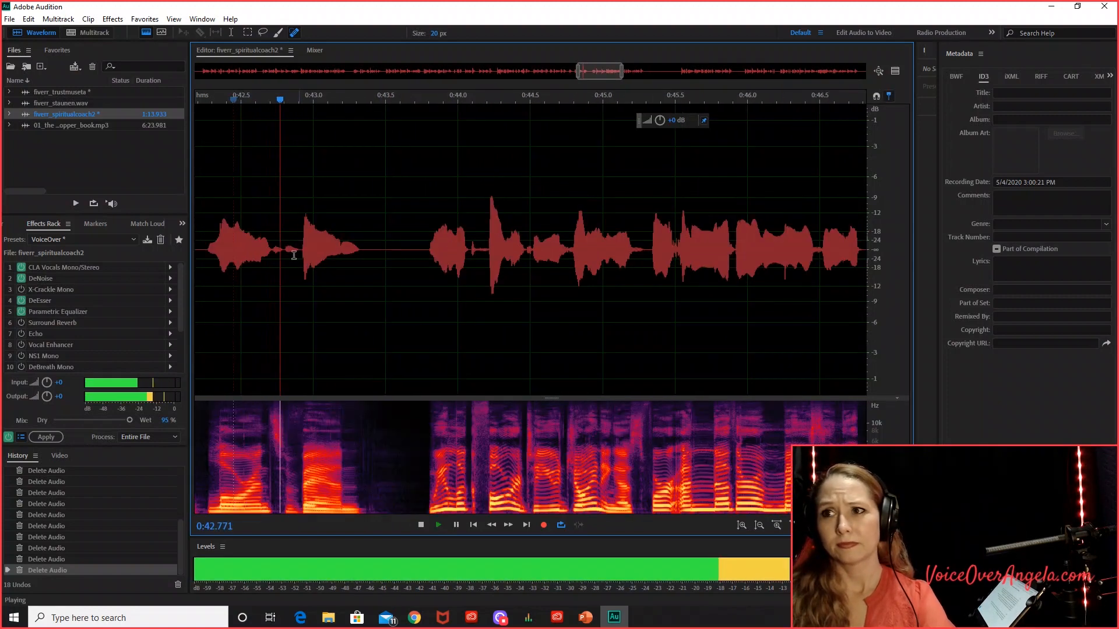
Play back the passage from about 0:42.4 to 0:49.8 to check the edit and find further mistakes
{"action": "scroll", "coordinate": [492, 317], "scroll_direction": "down", "scroll_amount": 4}
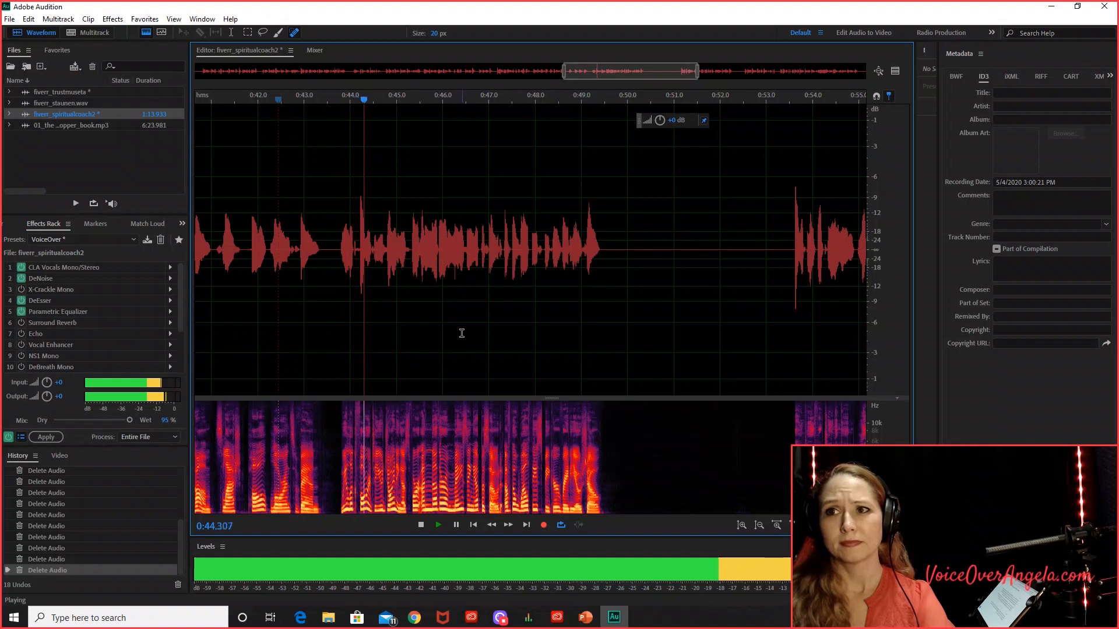
{"action": "scroll", "coordinate": [443, 306], "scroll_direction": "up", "scroll_amount": 2}
{"action": "scroll", "coordinate": [446, 322], "scroll_direction": "down", "scroll_amount": 3}
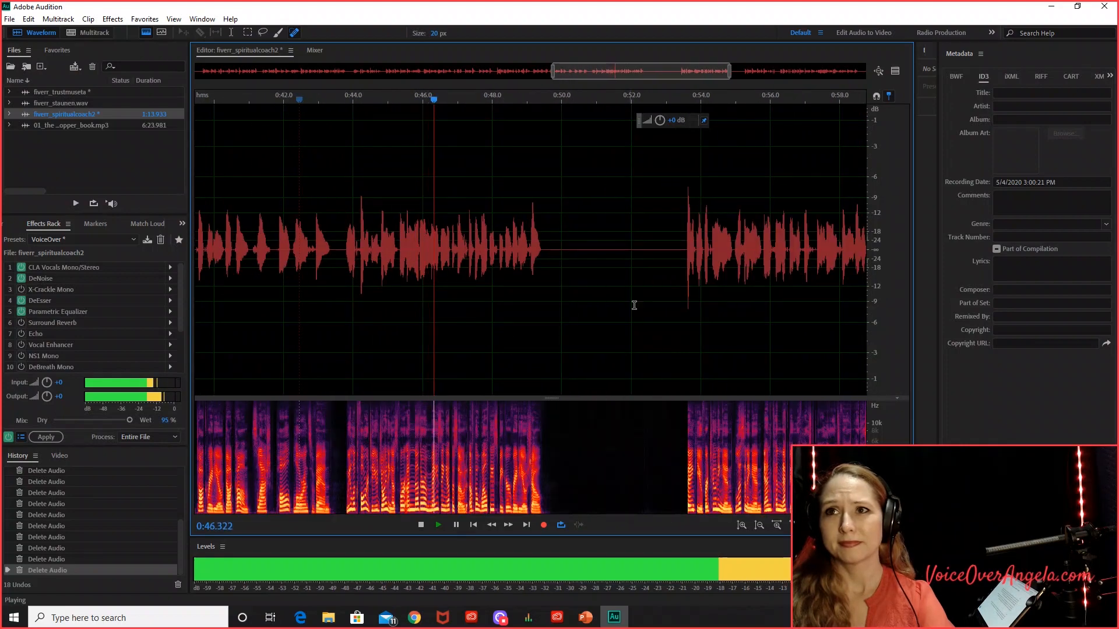
{"action": "scroll", "coordinate": [623, 304], "scroll_direction": "up", "scroll_amount": 3}
{"action": "scroll", "coordinate": [434, 291], "scroll_direction": "down", "scroll_amount": 3}
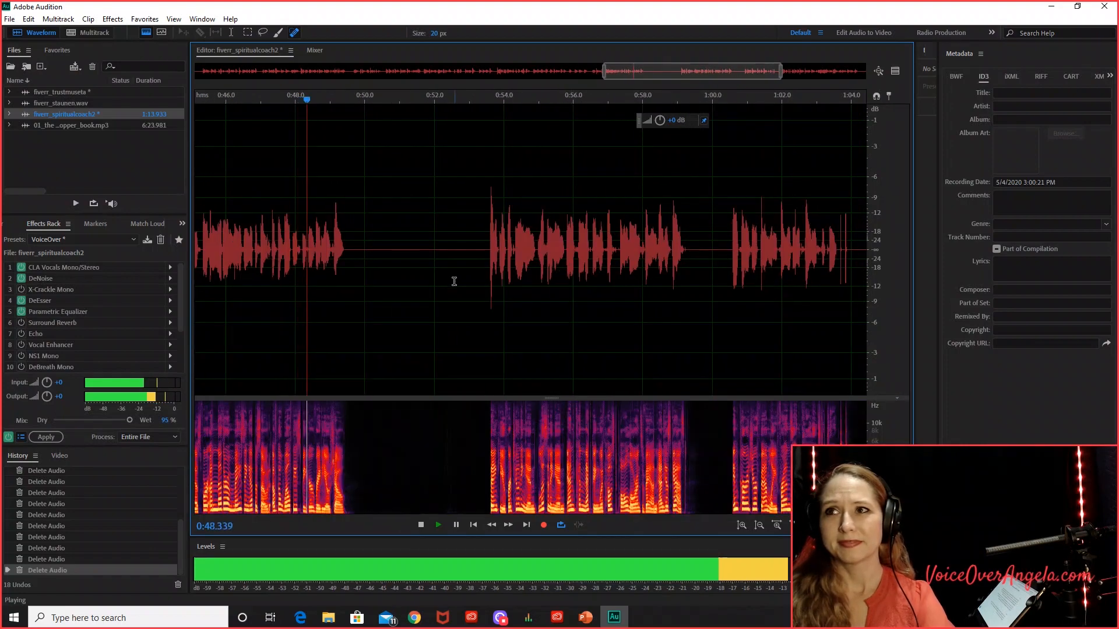
{"action": "scroll", "coordinate": [533, 285], "scroll_direction": "down", "scroll_amount": 3}
{"action": "scroll", "coordinate": [582, 262], "scroll_direction": "up", "scroll_amount": 2}
{"action": "key", "text": "space"}
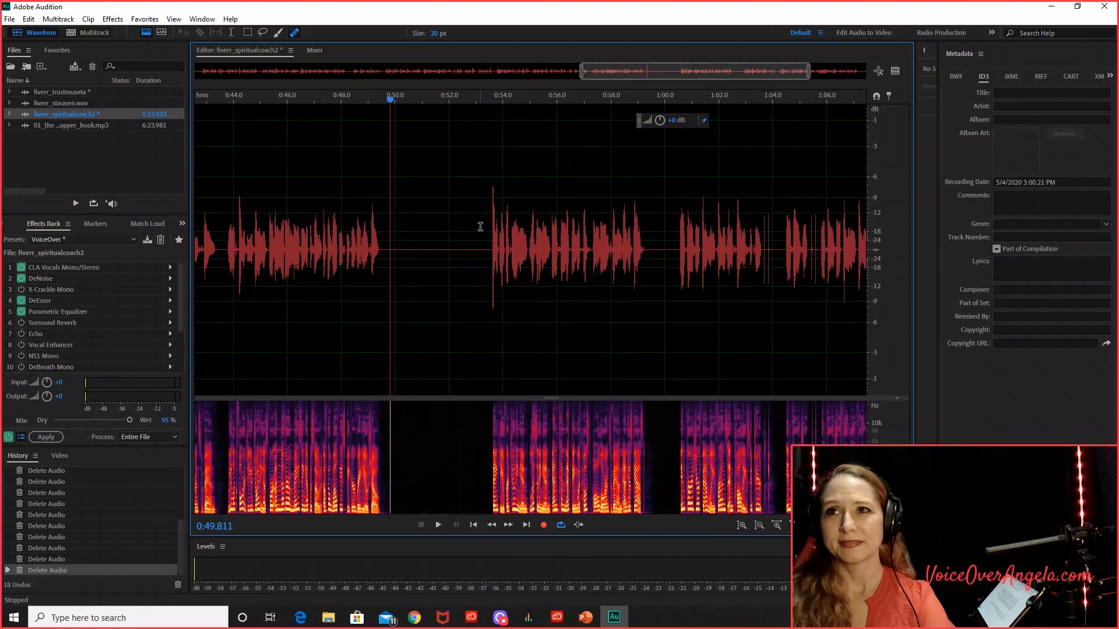
Compare the takes after the long pause by ear and delete the faulty ones with their clicks, from about 0:59.6 to 1:05.8
{"action": "key", "text": "space"}
{"action": "scroll", "coordinate": [729, 251], "scroll_direction": "down", "scroll_amount": 3}
{"action": "scroll", "coordinate": [792, 265], "scroll_direction": "up", "scroll_amount": 4}
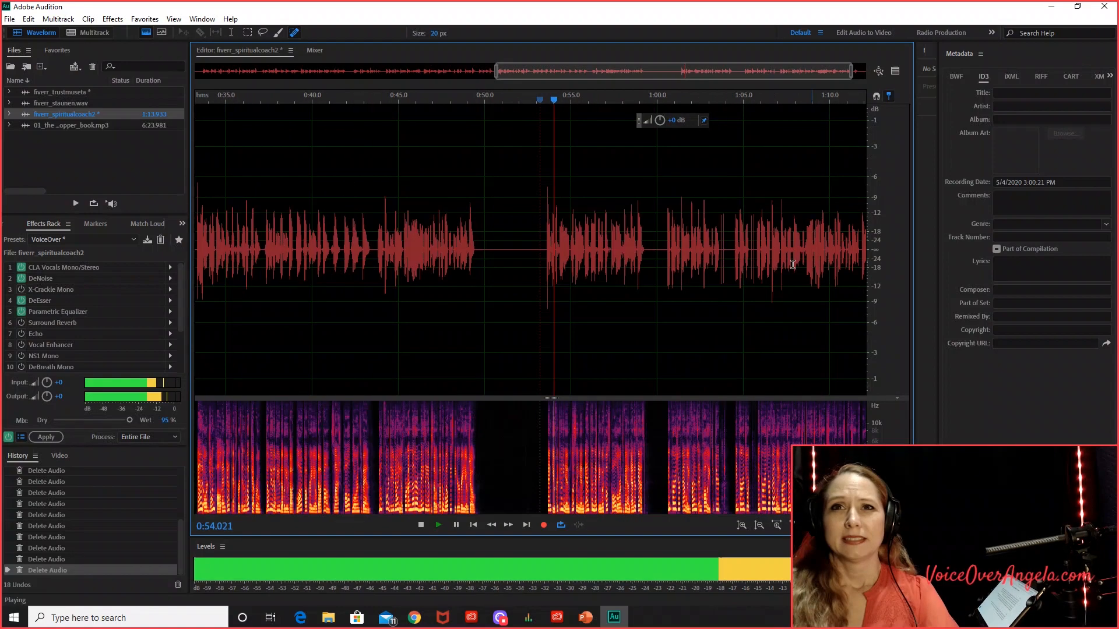
{"action": "scroll", "coordinate": [500, 229], "scroll_direction": "down", "scroll_amount": 2}
{"action": "key", "text": "space"}
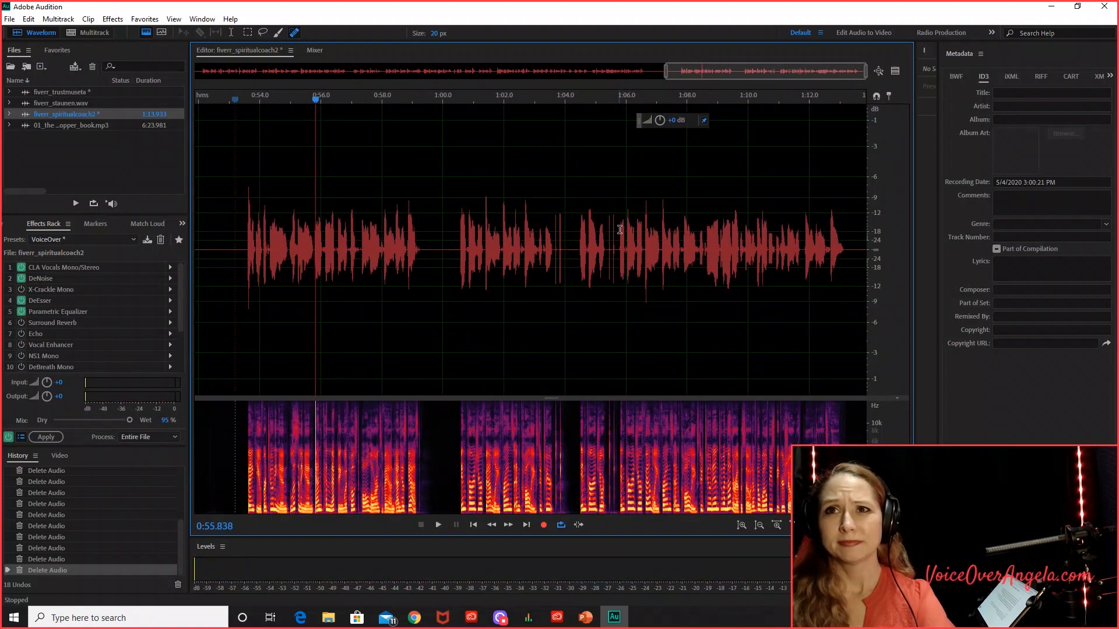
{"action": "key", "text": "space"}
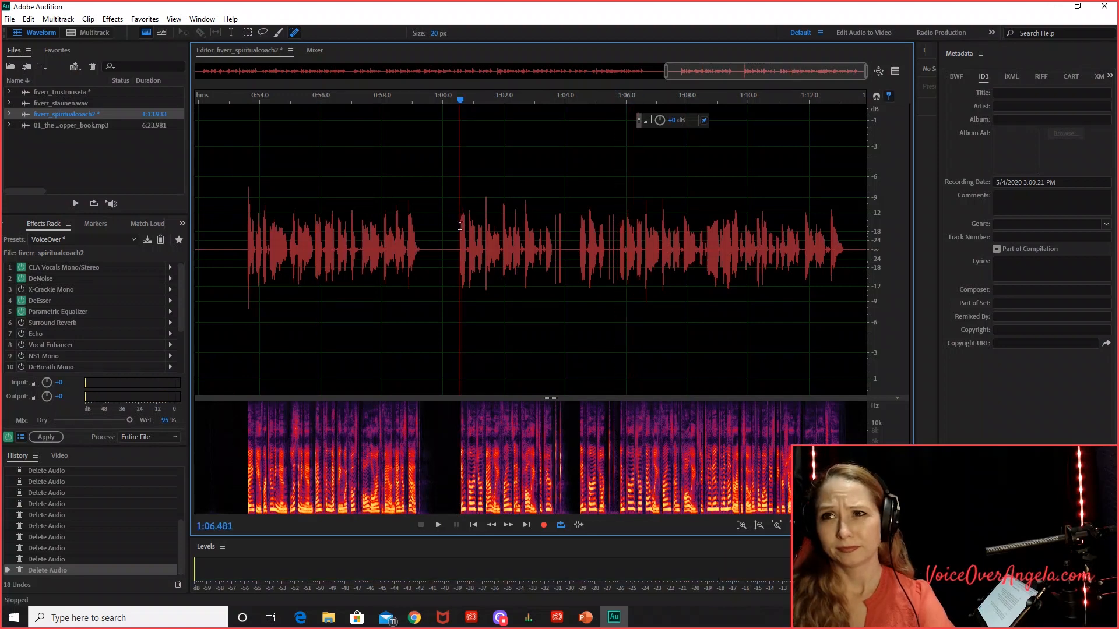
{"action": "left_click", "coordinate": [461, 233]}
{"action": "key", "text": "space"}
{"action": "left_click_drag", "start_coordinate": [432, 234], "coordinate": [621, 281]}
{"action": "scroll", "coordinate": [619, 282], "scroll_direction": "up", "scroll_amount": 3}
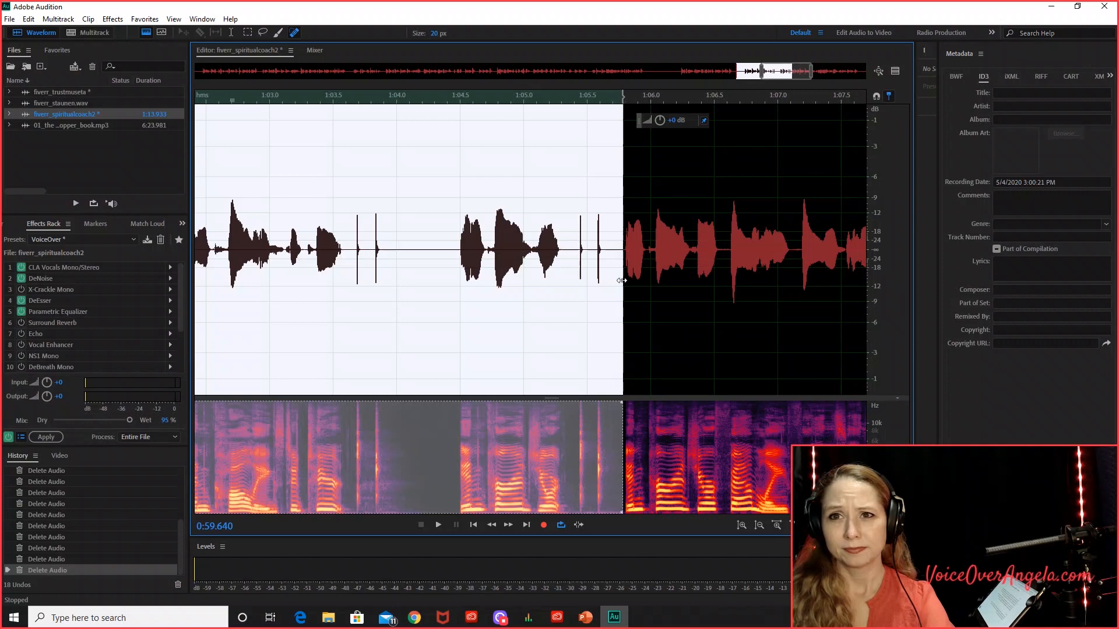
{"action": "key", "text": "Delete"}
Tighten the pause before the retained take by deleting about 0.2 seconds of silence from 0:59.25
{"action": "scroll", "coordinate": [525, 292], "scroll_direction": "up", "scroll_amount": 4}
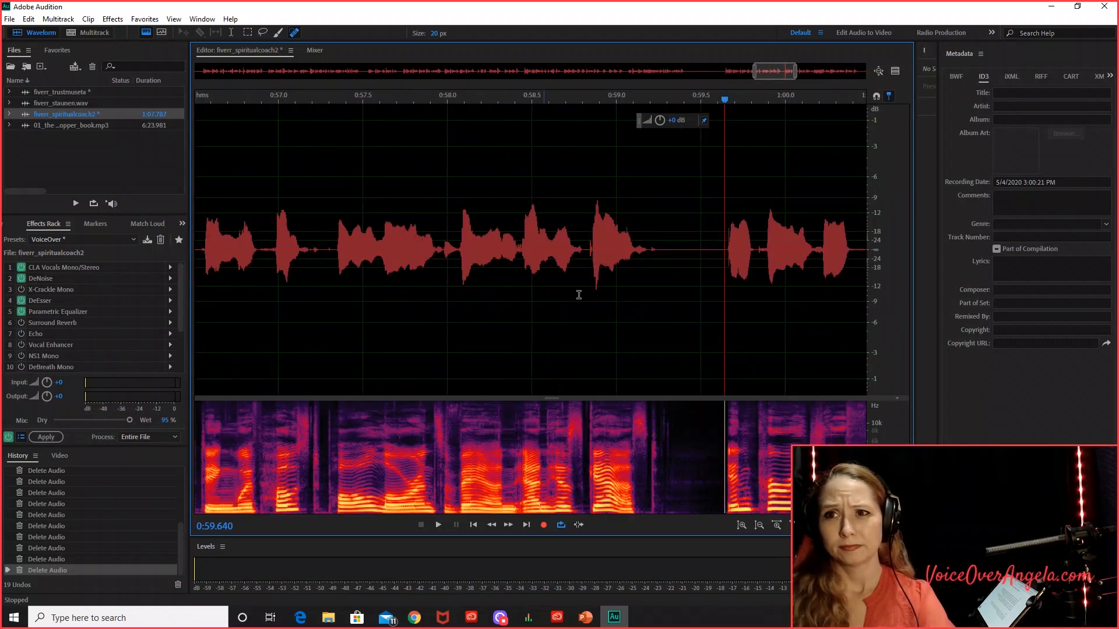
{"action": "left_click_drag", "start_coordinate": [649, 226], "coordinate": [730, 272]}
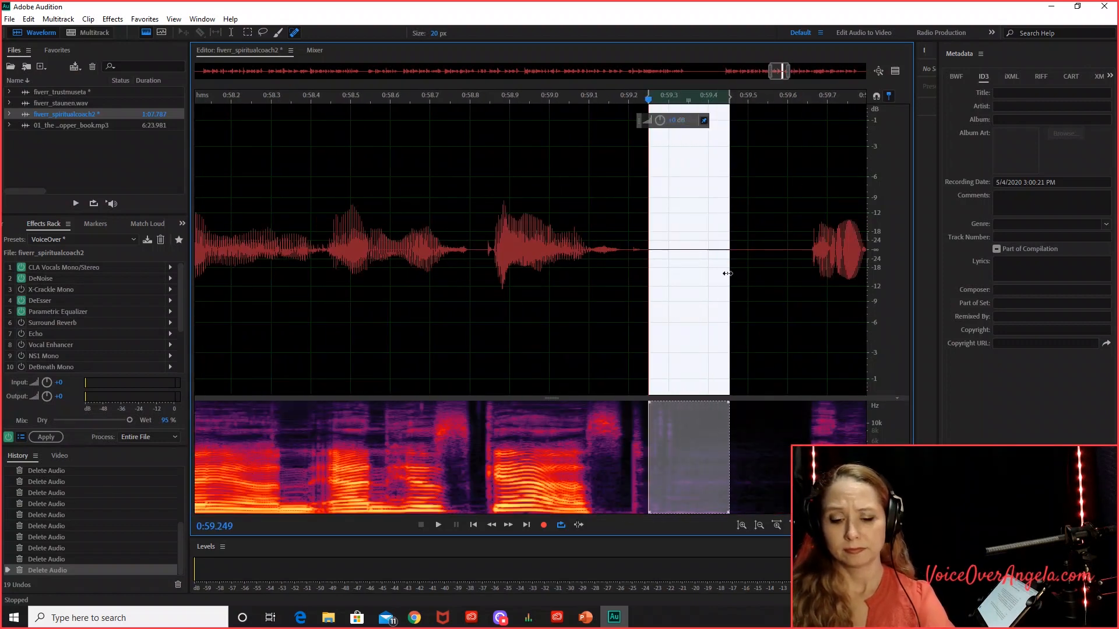
{"action": "key", "text": "Delete"}
Play back the final passage from about 0:53.3 to the end of the file to check the retained takes
{"action": "scroll", "coordinate": [536, 245], "scroll_direction": "down", "scroll_amount": 4}
{"action": "scroll", "coordinate": [351, 203], "scroll_direction": "down", "scroll_amount": 3}
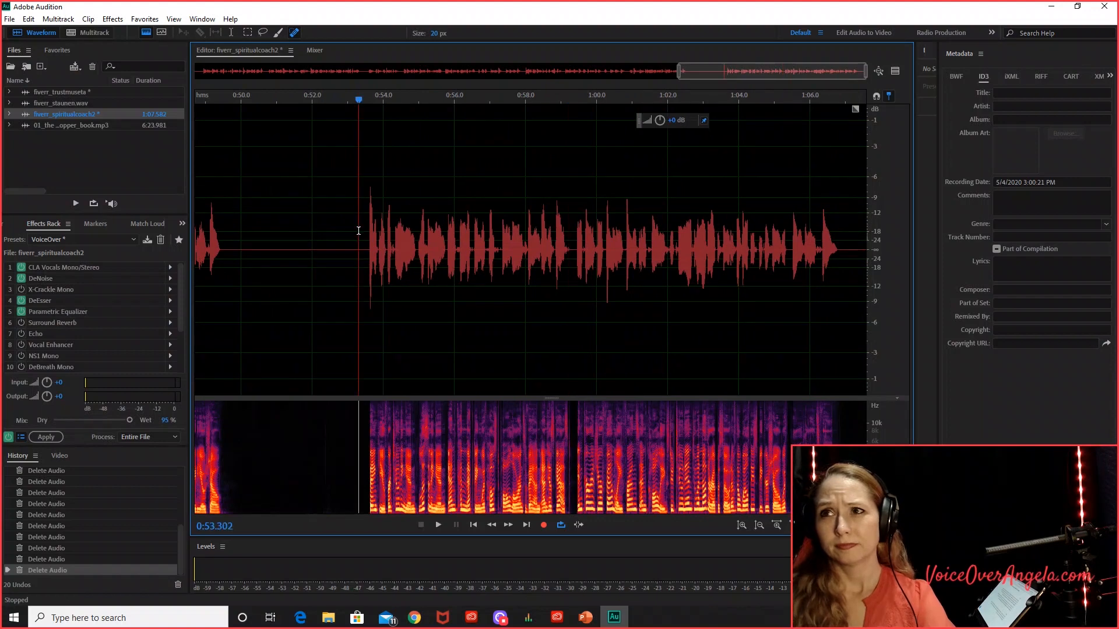
{"action": "scroll", "coordinate": [359, 231], "scroll_direction": "up", "scroll_amount": 3}
{"action": "key", "text": "space"}
{"action": "scroll", "coordinate": [418, 287], "scroll_direction": "down", "scroll_amount": 1}
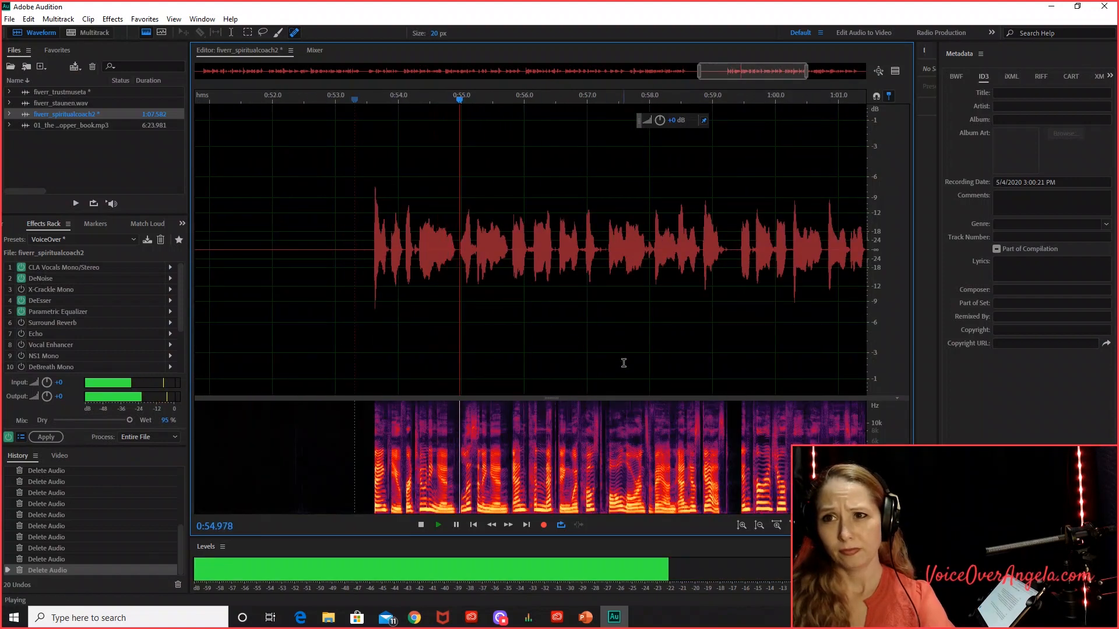
{"action": "scroll", "coordinate": [623, 363], "scroll_direction": "down", "scroll_amount": 3}
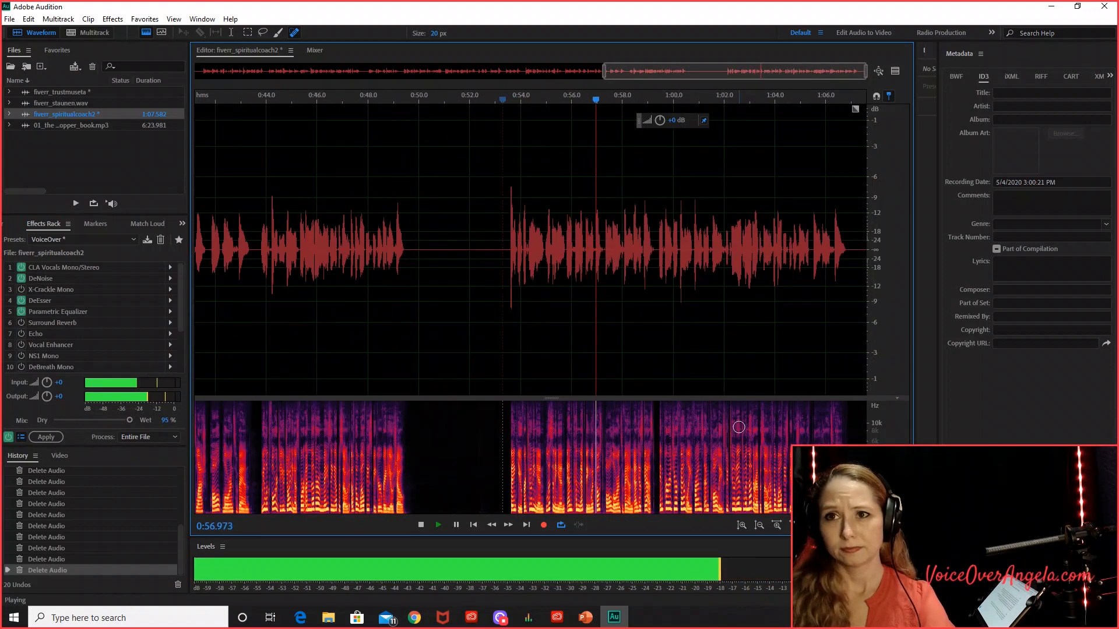
{"action": "scroll", "coordinate": [721, 361], "scroll_direction": "up", "scroll_amount": 4}
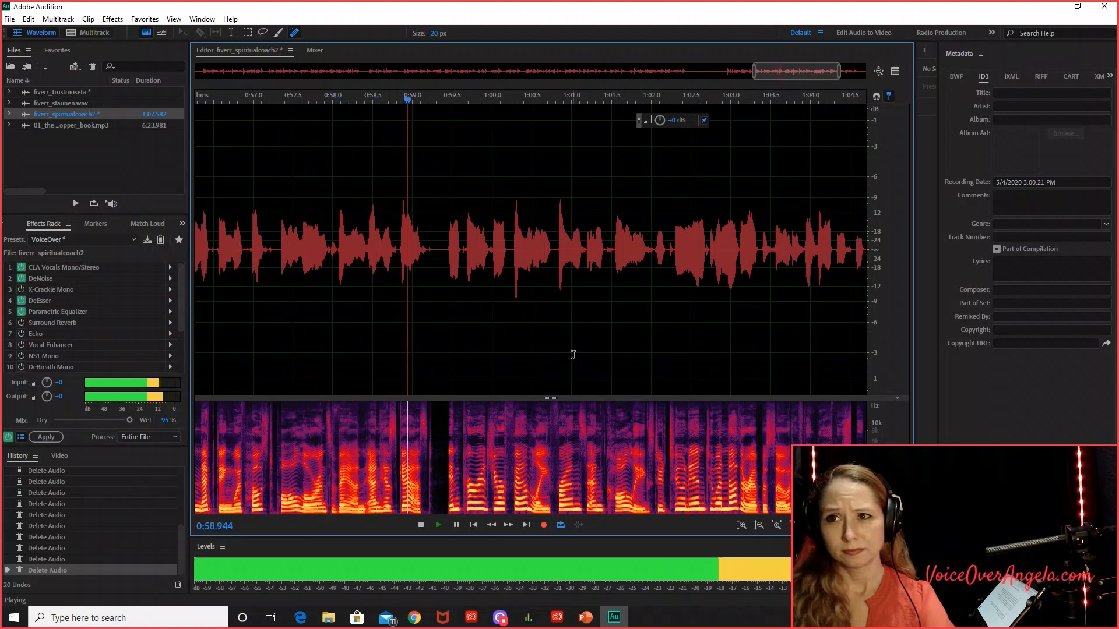
{"action": "left_click_drag", "start_coordinate": [789, 72], "coordinate": [823, 80]}
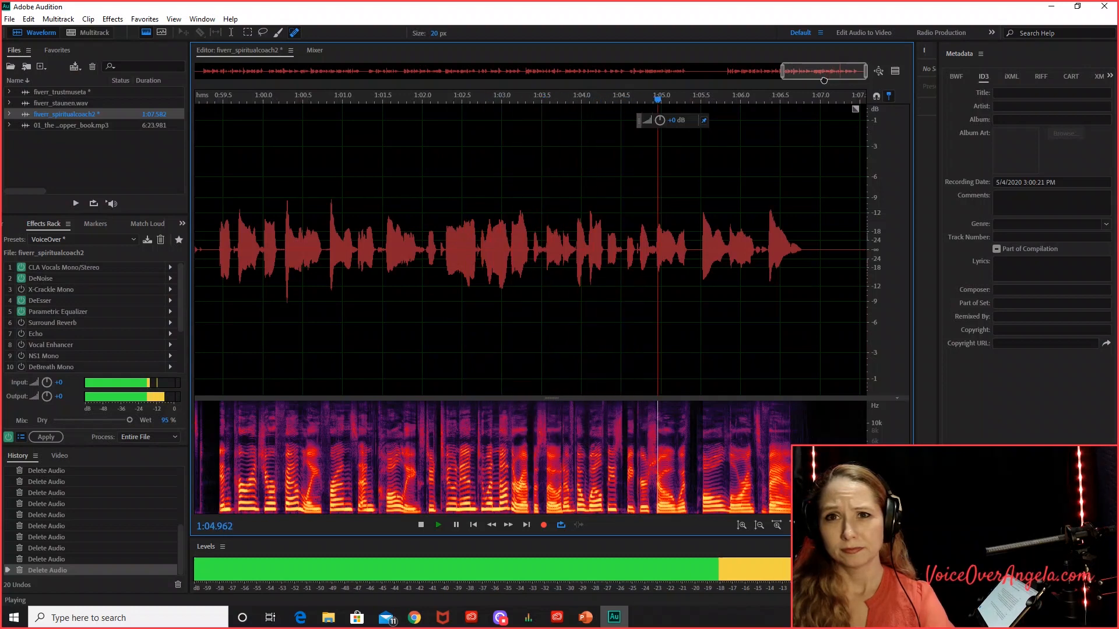
{"action": "key", "text": "space"}
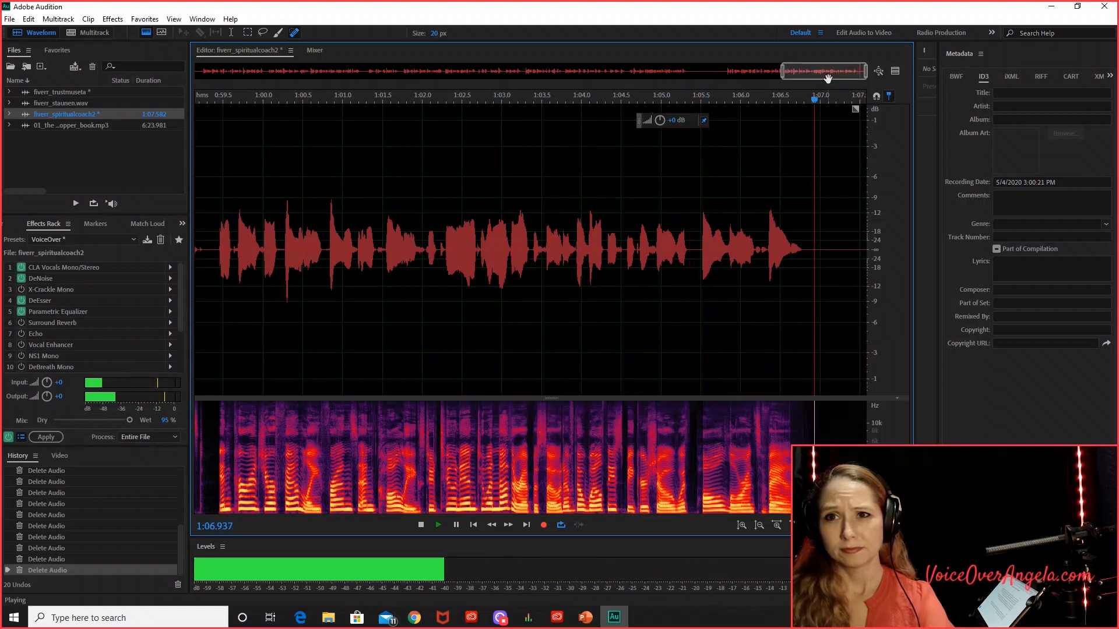
{"action": "scroll", "coordinate": [697, 184], "scroll_direction": "down", "scroll_amount": 2}
{"action": "scroll", "coordinate": [696, 184], "scroll_direction": "down", "scroll_amount": 1}
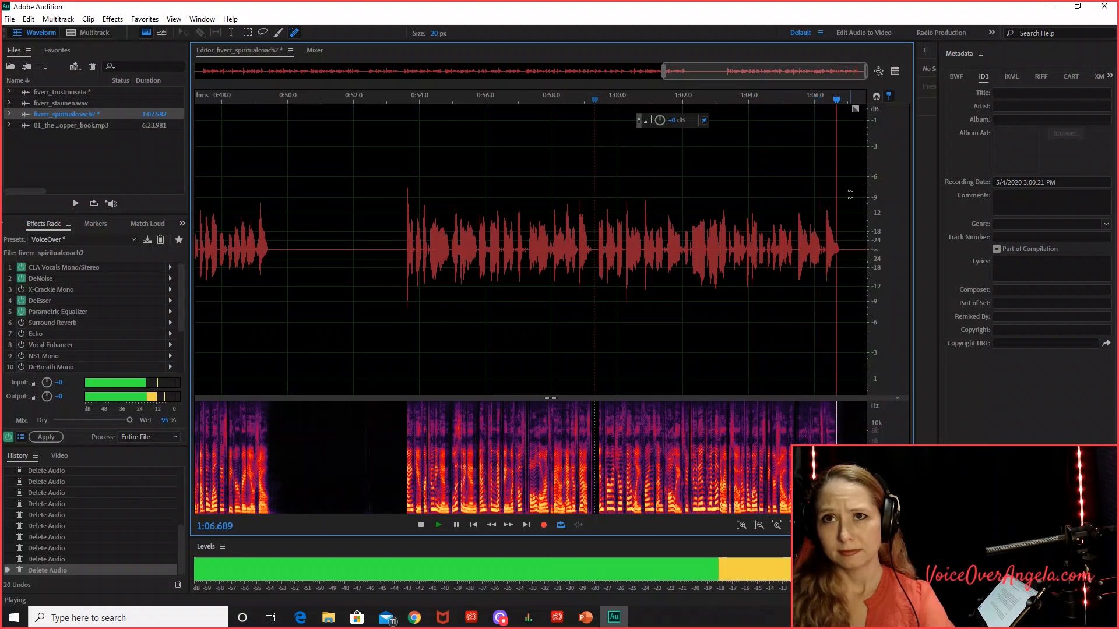
Record new takes of the closing sentence onto the end of the file from 1:07.1
{"action": "key", "text": "space"}
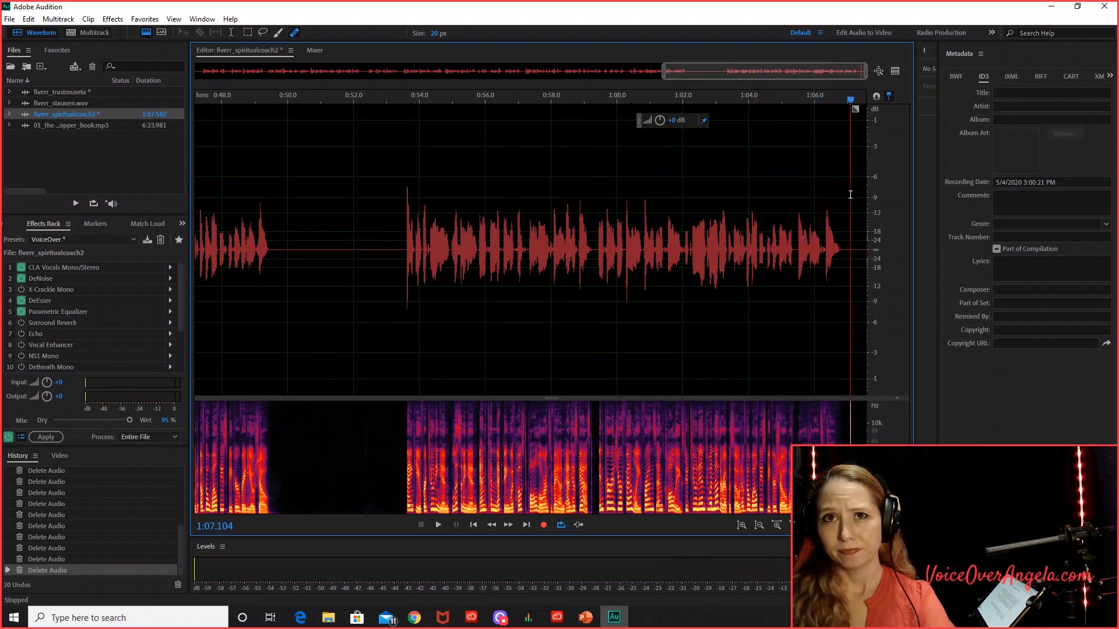
{"action": "left_click", "coordinate": [544, 525]}
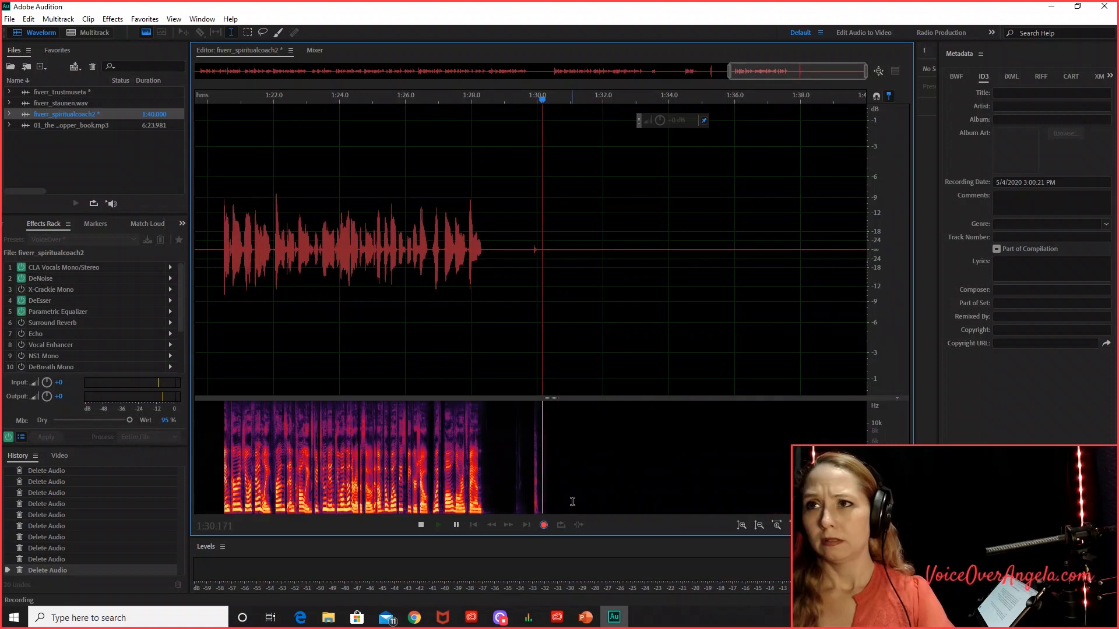
{"action": "key", "text": "space"}
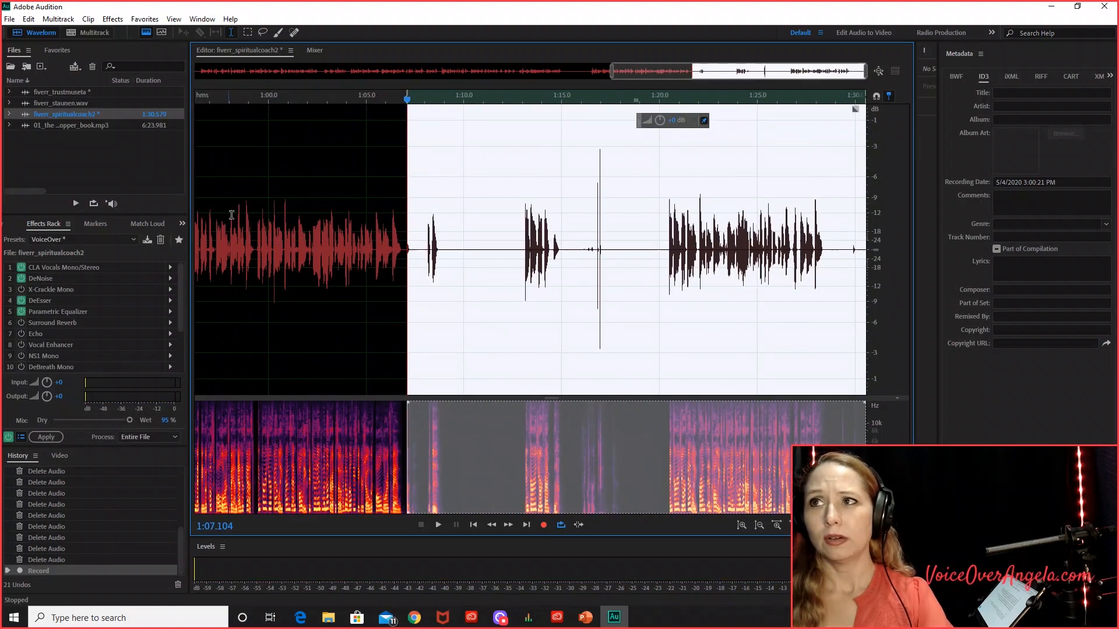
Delete the old closing take and the failed attempts, about 20.9 seconds from 0:59.4 up to the new good take
{"action": "scroll", "coordinate": [231, 215], "scroll_direction": "up", "scroll_amount": 2}
{"action": "left_click", "coordinate": [286, 228]}
{"action": "key", "text": "space"}
{"action": "key", "text": "space"}
{"action": "left_click_drag", "start_coordinate": [287, 227], "coordinate": [700, 370]}
{"action": "key", "text": "Delete"}
Play back the new closing take and delete the leftover noise and silence from about 1:08.1 to the end
{"action": "key", "text": "space"}
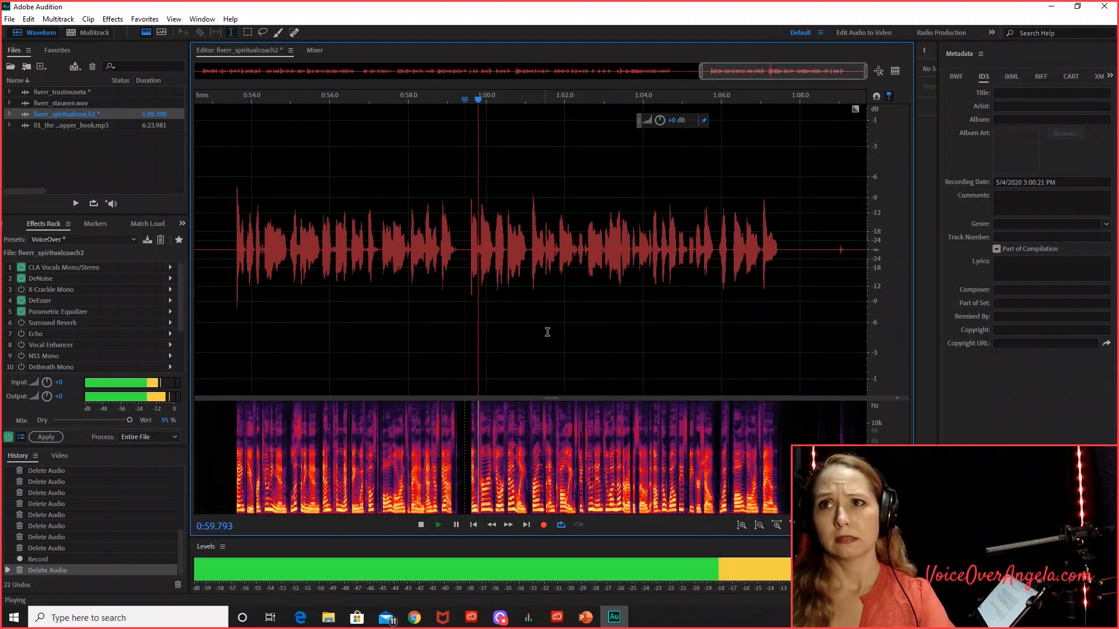
{"action": "key", "text": "b"}
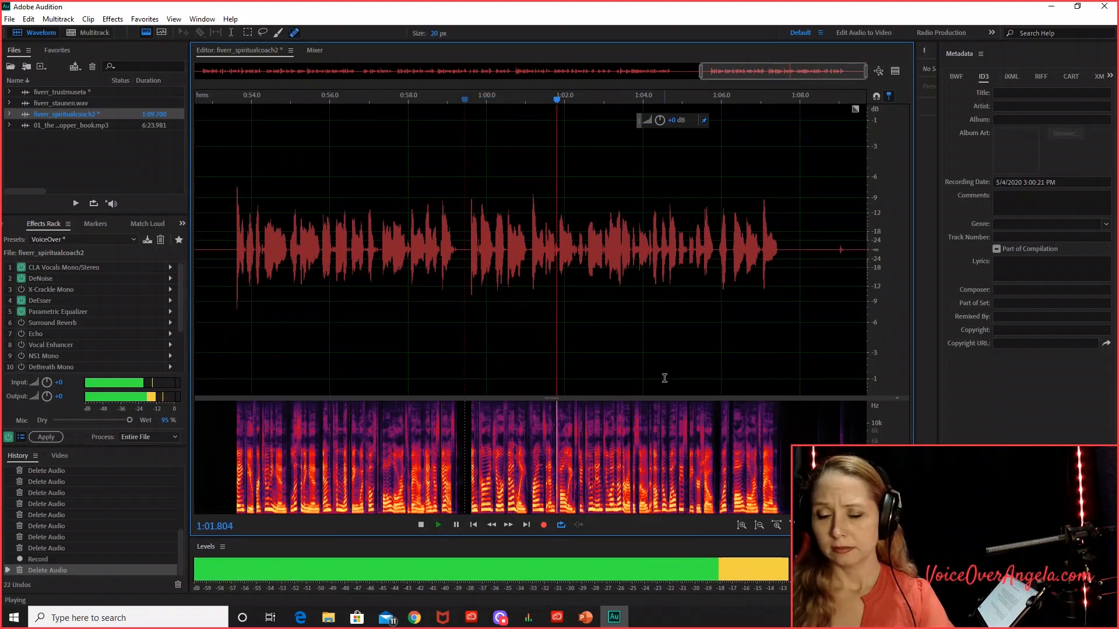
{"action": "scroll", "coordinate": [705, 377], "scroll_direction": "up", "scroll_amount": 5}
{"action": "scroll", "coordinate": [633, 371], "scroll_direction": "down", "scroll_amount": 3}
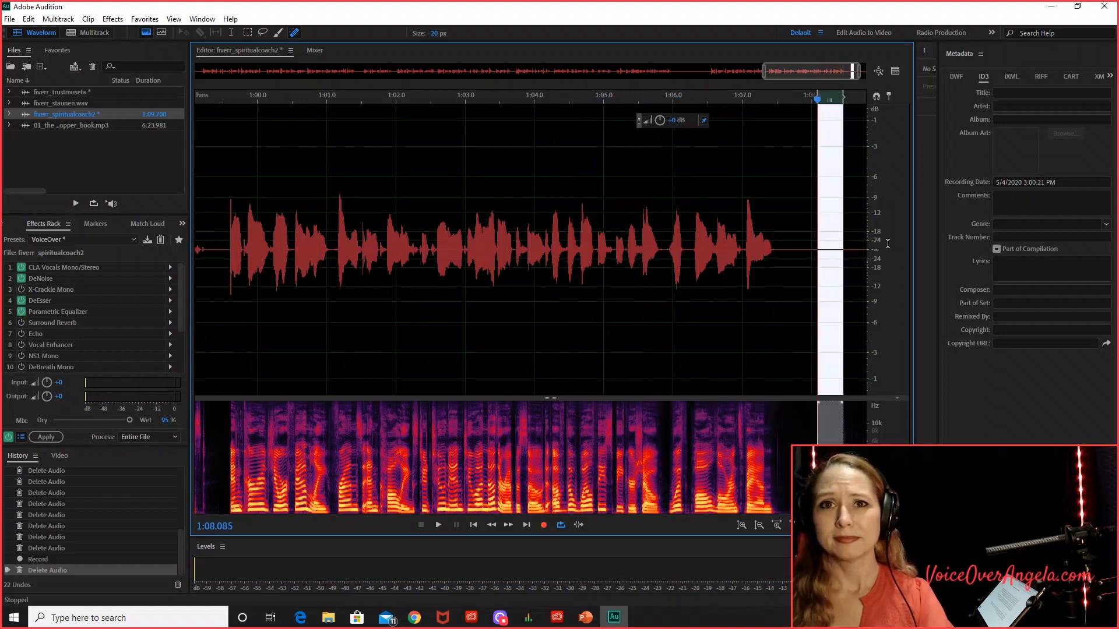
{"action": "left_click_drag", "start_coordinate": [859, 239], "coordinate": [752, 248]}
{"action": "key", "text": "Delete"}
Save the recording as fiverr_spiritualcoach2.intro and outro.mp3 and apply the VoiceOver effects rack to the entire file
{"action": "scroll", "coordinate": [756, 260], "scroll_direction": "down", "scroll_amount": 5}
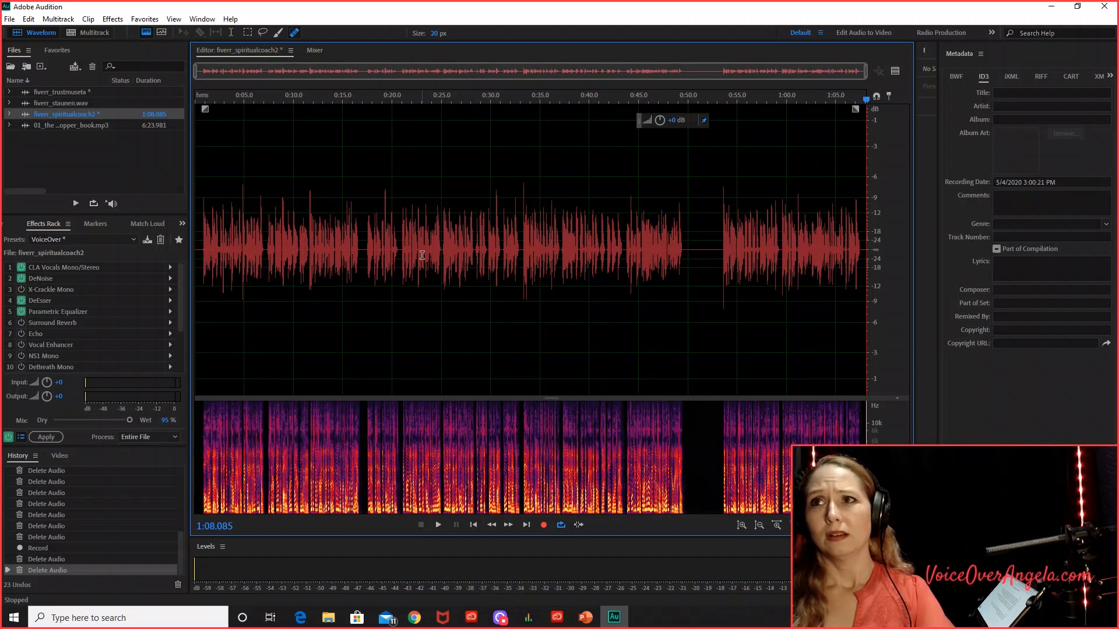
{"action": "left_click", "coordinate": [10, 19]}
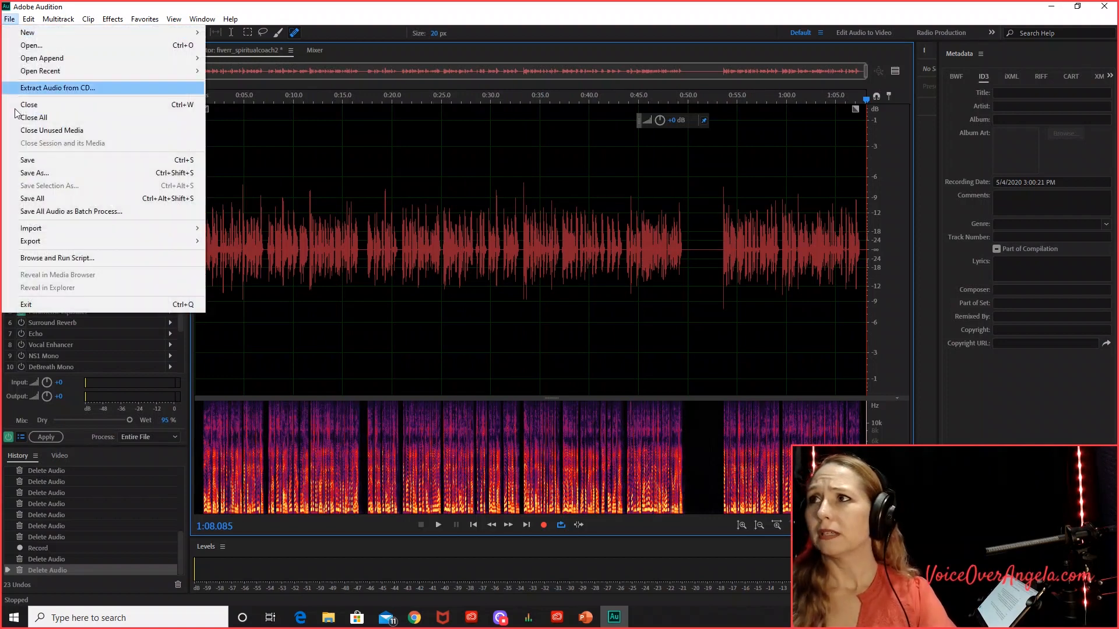
{"action": "left_click", "coordinate": [35, 158]}
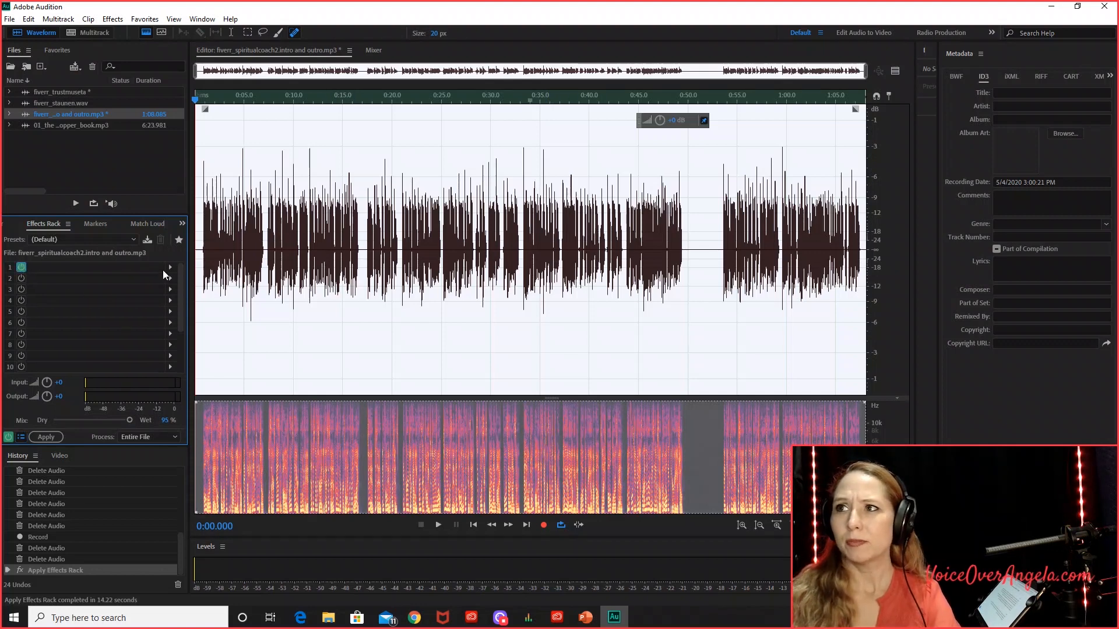
Add a Hard Limiter with the Limit to -6dB preset to the first rack slot and apply it to the entire file
{"action": "left_click", "coordinate": [171, 267]}
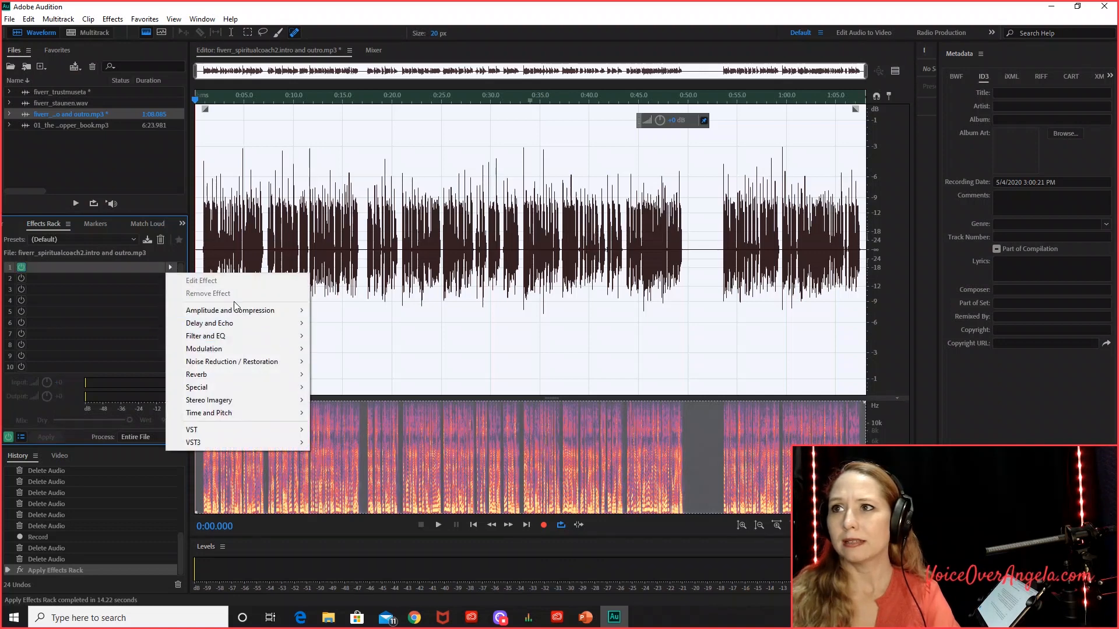
{"action": "mouse_move", "coordinate": [289, 310]}
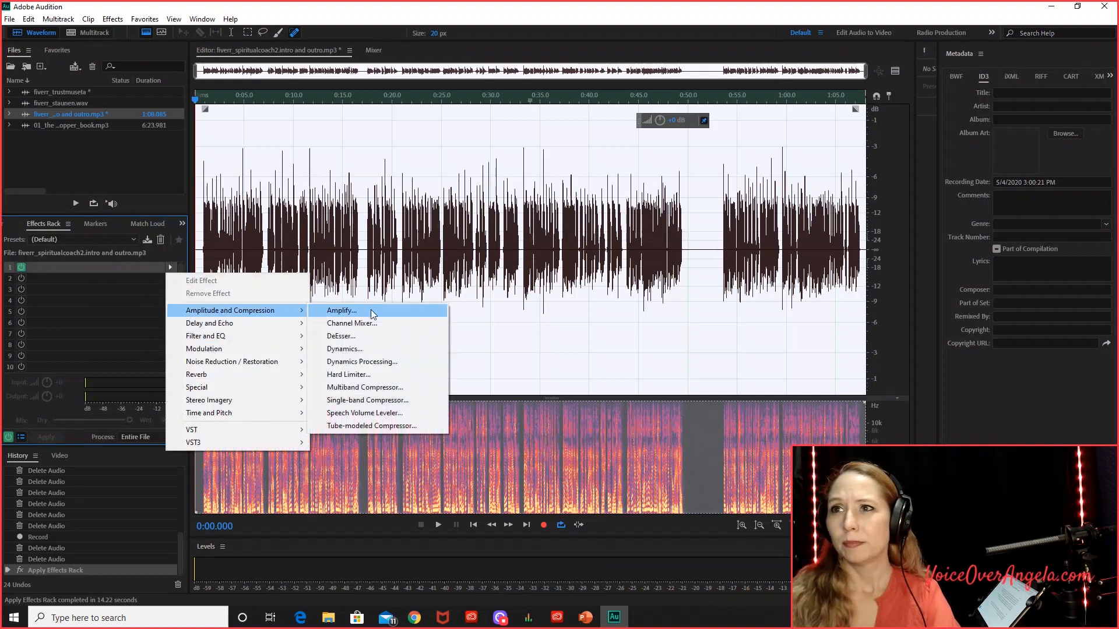
{"action": "left_click", "coordinate": [360, 375]}
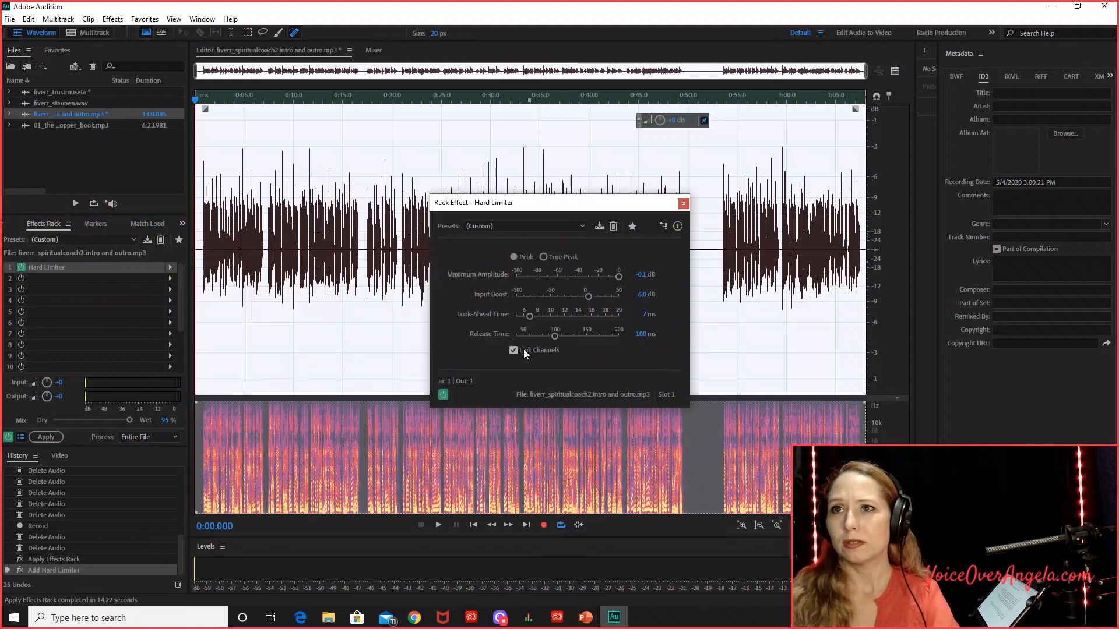
{"action": "left_click", "coordinate": [584, 226]}
{"action": "left_click", "coordinate": [519, 316]}
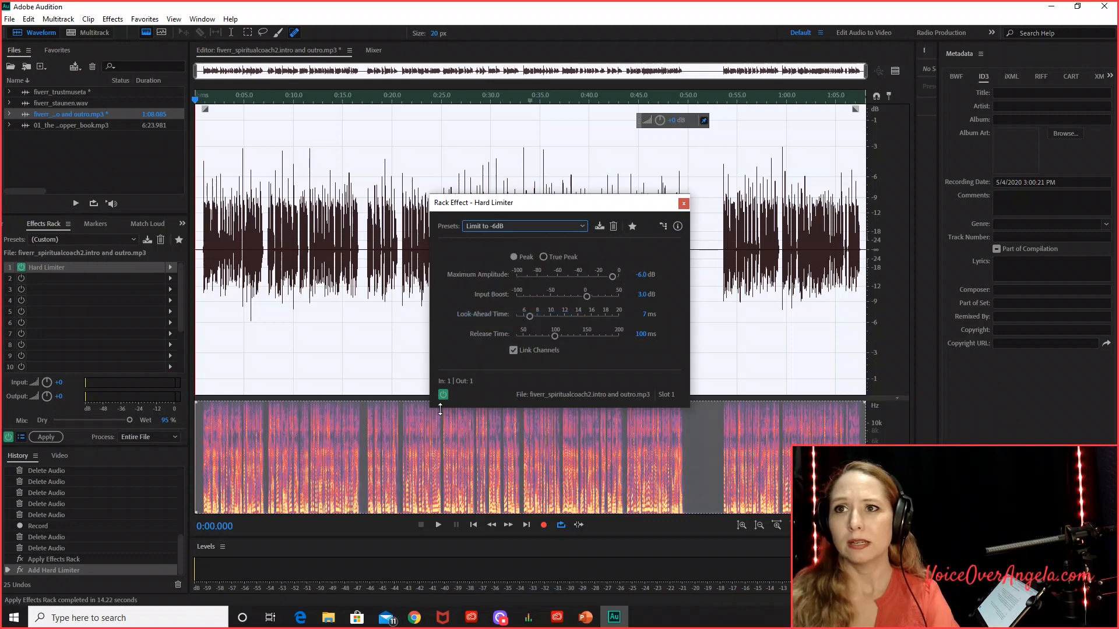
{"action": "left_click", "coordinate": [682, 203]}
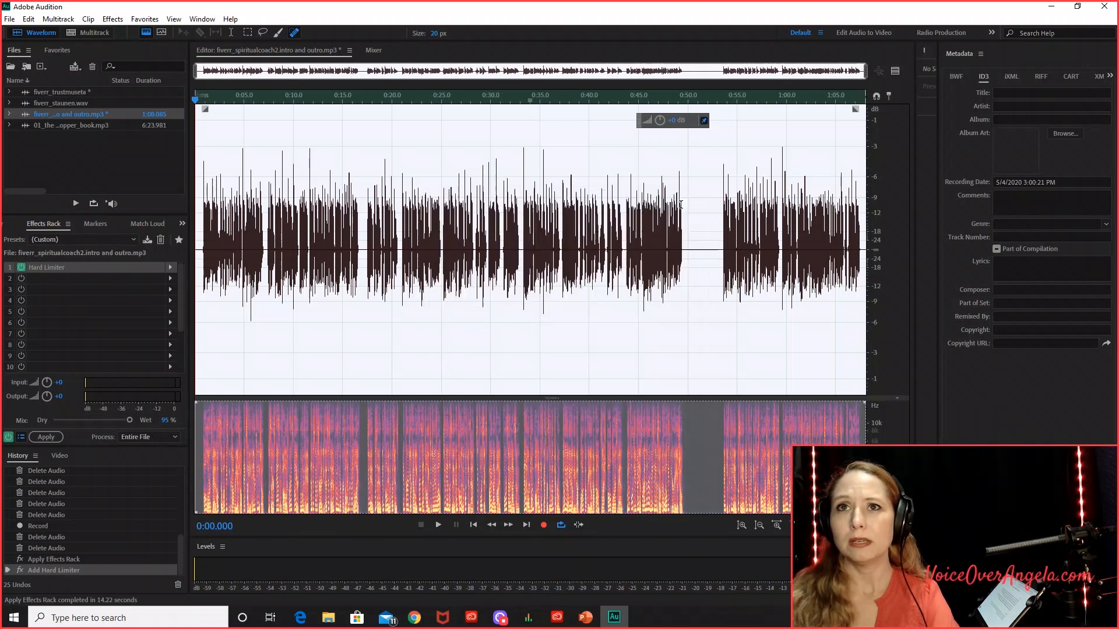
{"action": "left_click", "coordinate": [48, 437]}
Spot-check the processed voice-over by ear from about 0:08 and save the MP3 file
{"action": "left_click", "coordinate": [380, 266]}
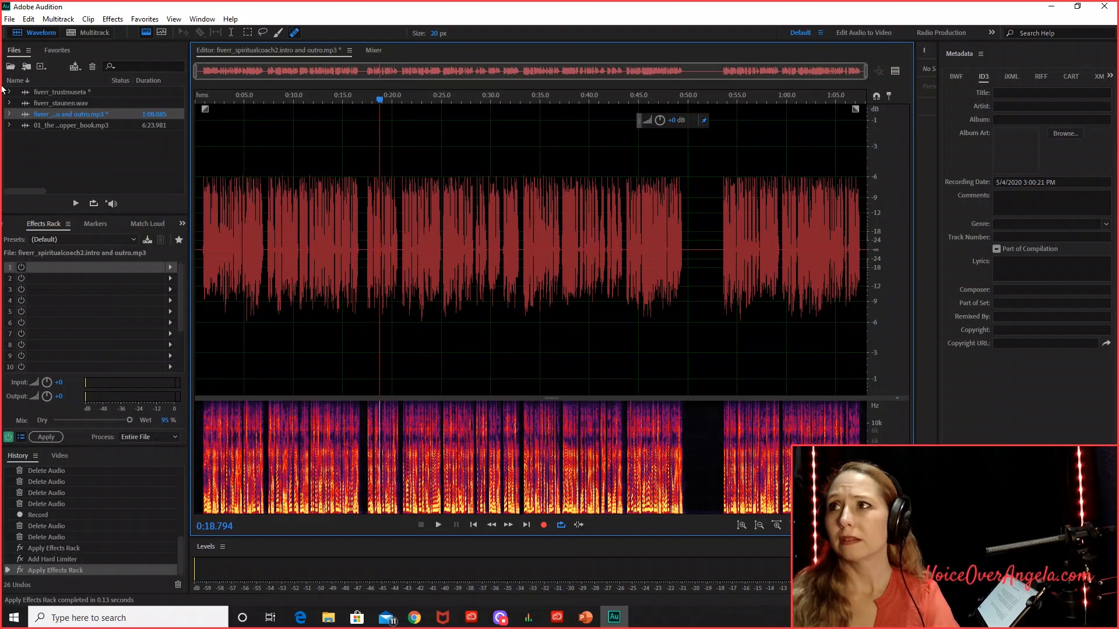
{"action": "left_click", "coordinate": [273, 158]}
{"action": "key", "text": "space"}
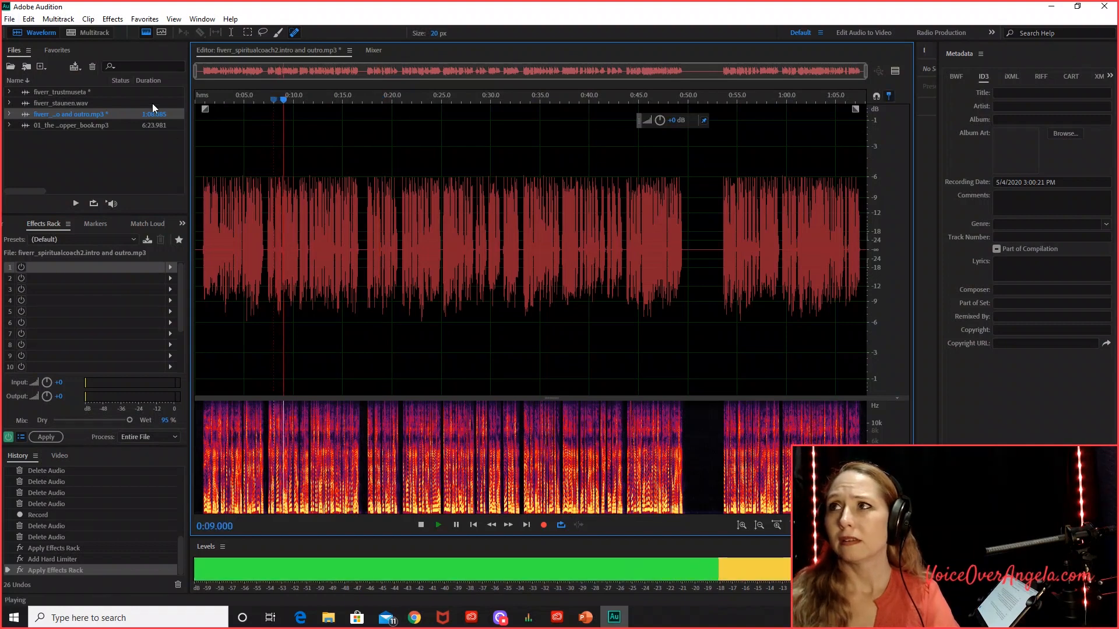
{"action": "key", "text": "space"}
{"action": "left_click", "coordinate": [10, 18]}
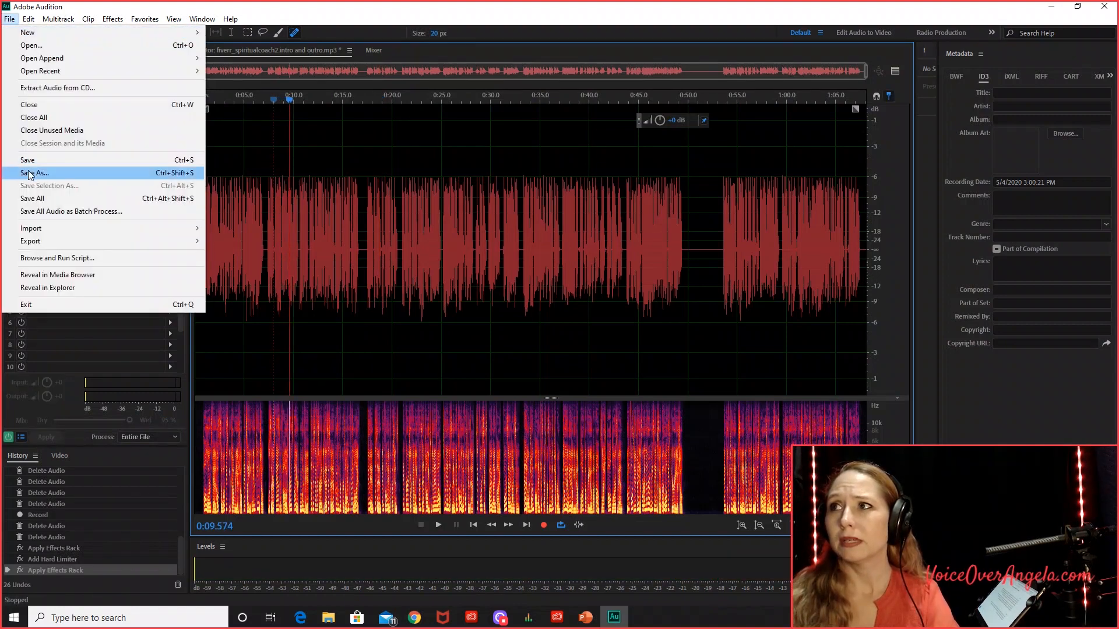
{"action": "left_click", "coordinate": [29, 160]}
{"action": "left_click", "coordinate": [382, 208]}
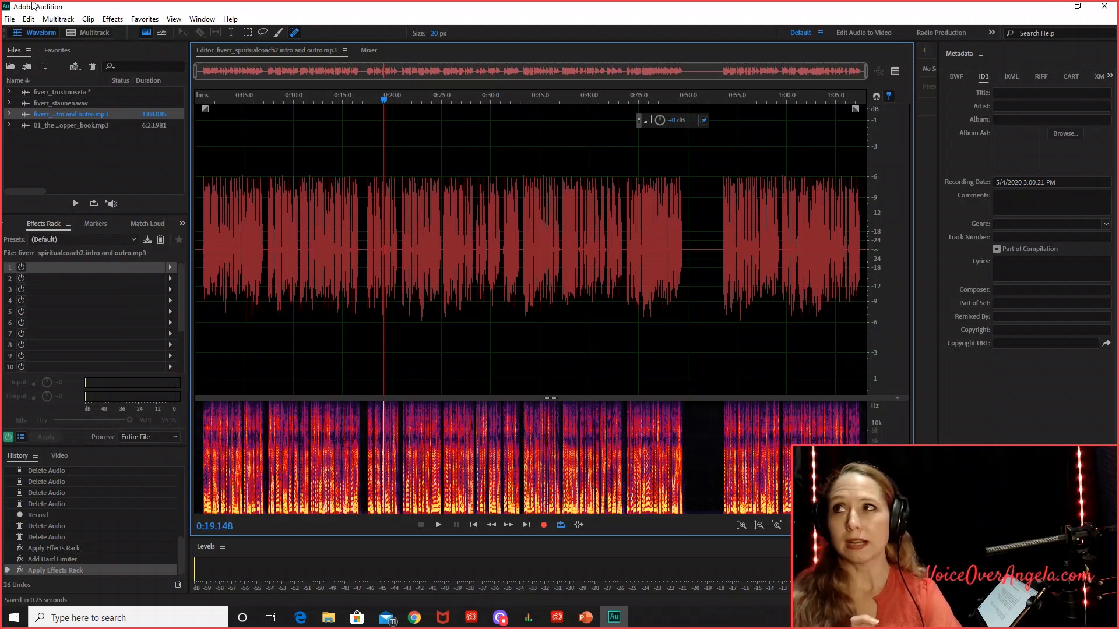
Create the multitrack session spiritualcoach2_template and place the intro and outro voice-over on Track 1 at about 1.9 seconds
{"action": "left_click", "coordinate": [7, 19]}
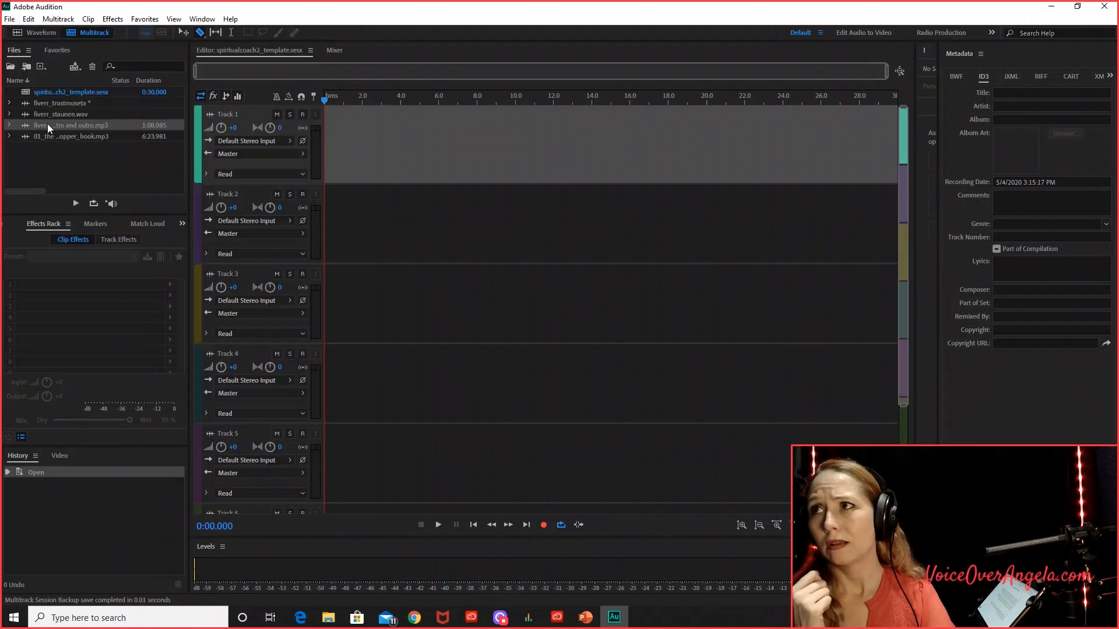
{"action": "left_click_drag", "start_coordinate": [46, 128], "coordinate": [362, 149]}
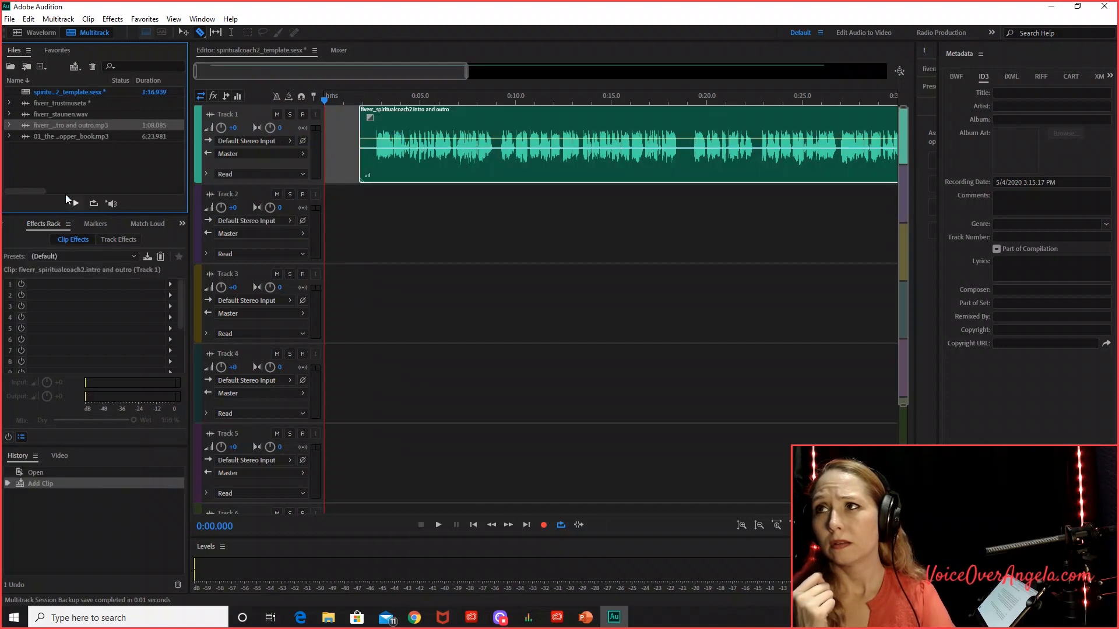
Import the Wealthy Speaker Talk Radio Show instrumental 42 MP3 and place it at the start of Track 2
{"action": "left_click", "coordinate": [11, 21]}
{"action": "left_click", "coordinate": [19, 47]}
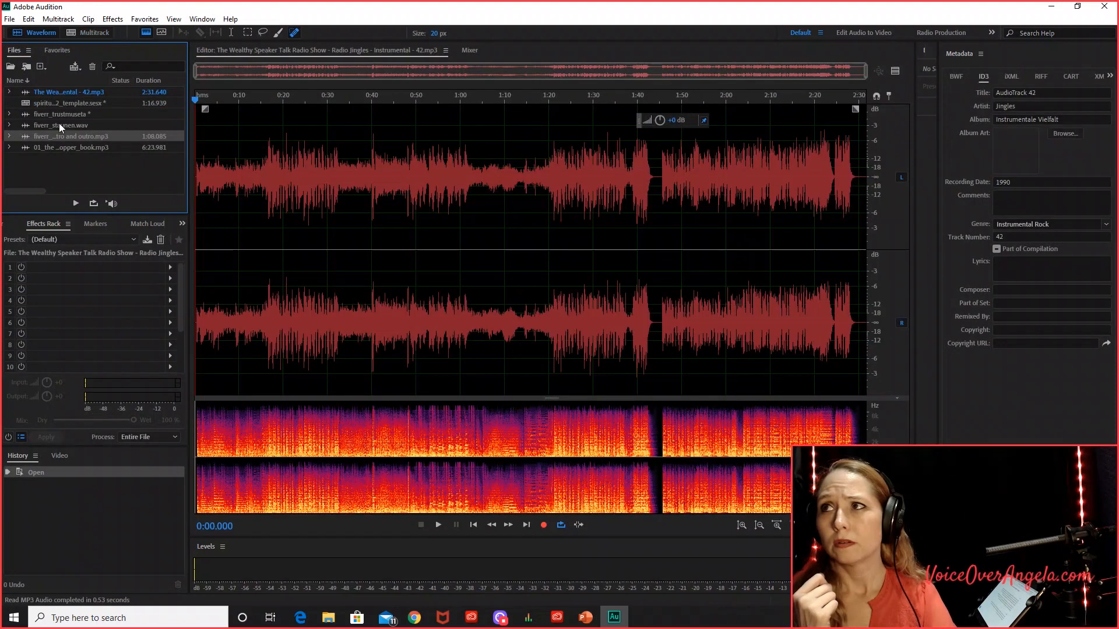
{"action": "double_click", "coordinate": [54, 102]}
{"action": "left_click_drag", "start_coordinate": [54, 91], "coordinate": [325, 224]}
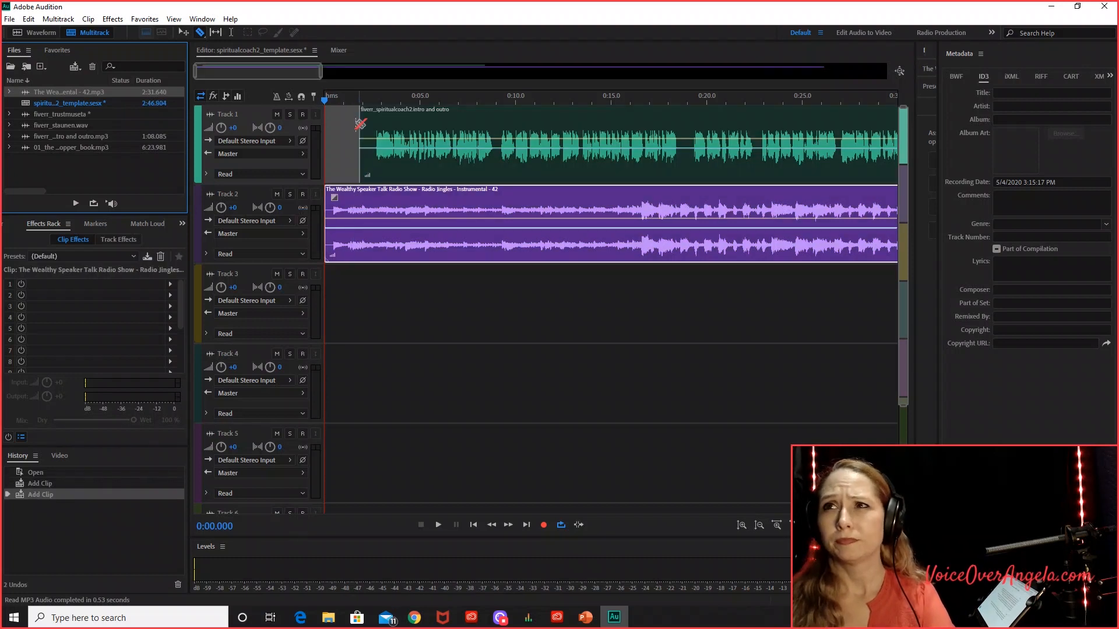
Lower the Track 2 music volume to -2.1 dB by ear and move the voice-over clip to start at about 3 seconds
{"action": "key", "text": "space"}
{"action": "key", "text": "v"}
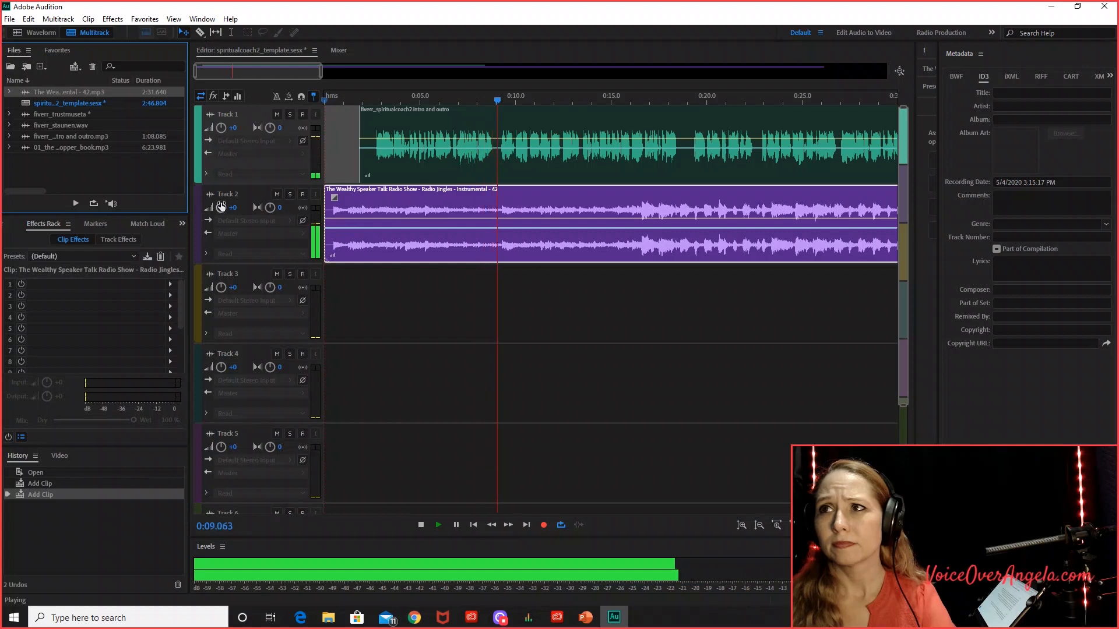
{"action": "left_click_drag", "start_coordinate": [221, 208], "coordinate": [216, 208]}
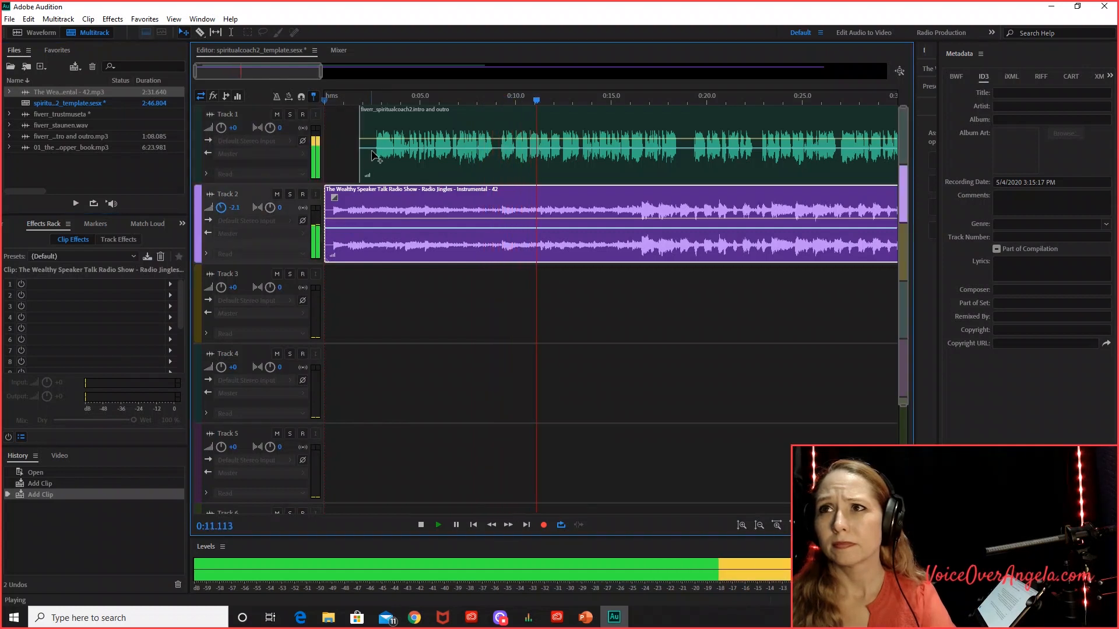
{"action": "key", "text": "space"}
{"action": "left_click_drag", "start_coordinate": [389, 111], "coordinate": [412, 110]}
Add volume keyframes to the music clip at about 3.6 and 4.5 seconds, ducking it to -5.5 dB under the voice
{"action": "left_click", "coordinate": [395, 223]}
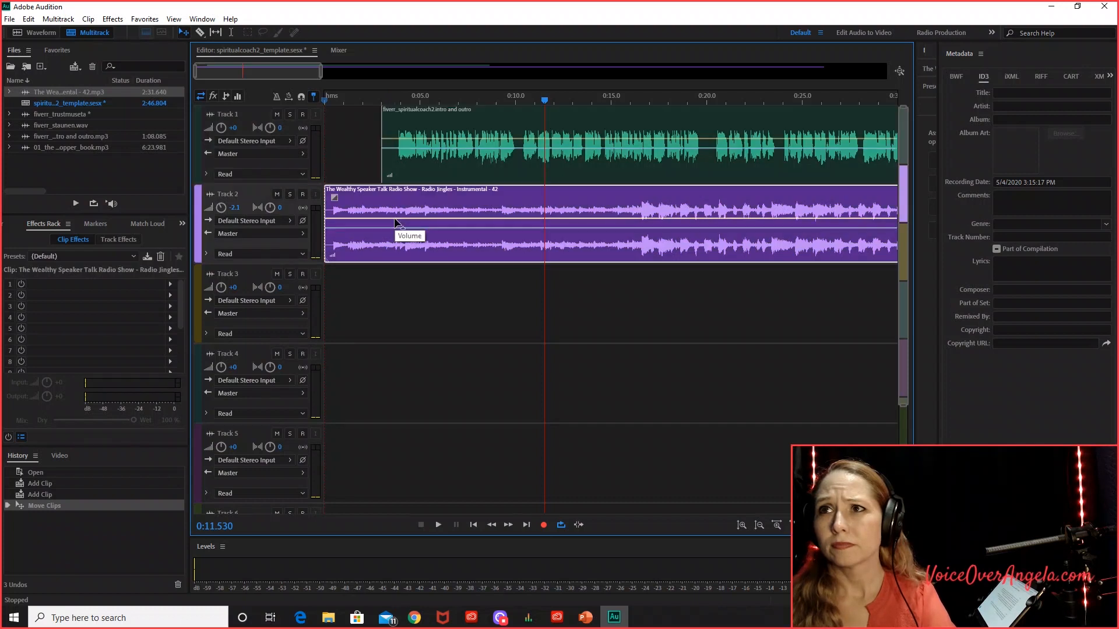
{"action": "left_click", "coordinate": [394, 220]}
{"action": "left_click_drag", "start_coordinate": [400, 220], "coordinate": [410, 228]}
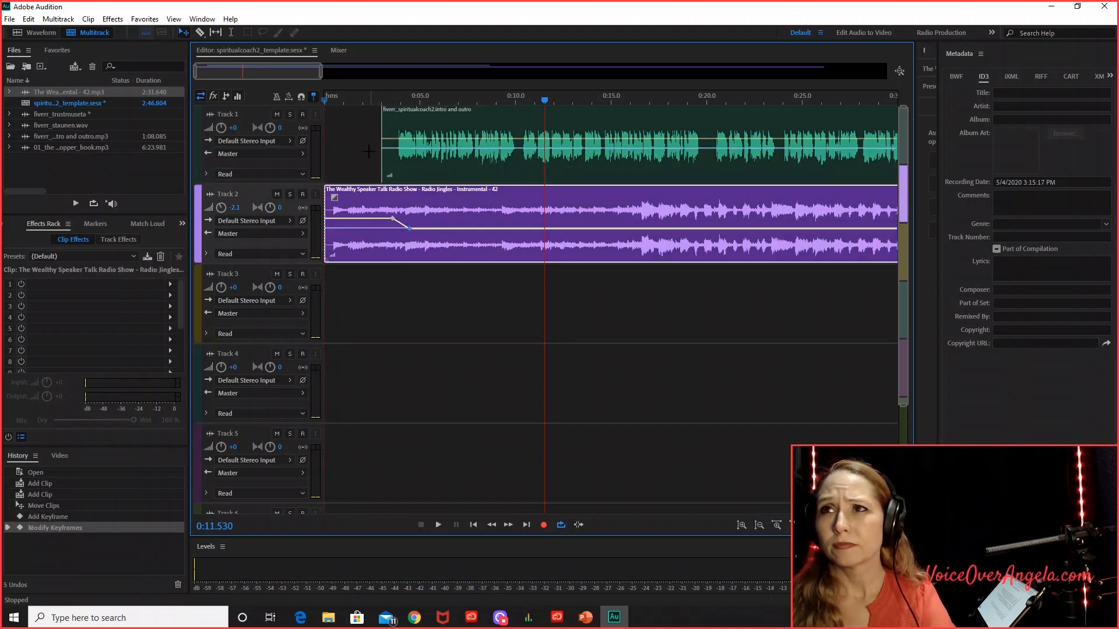
Listen to the mix from the start and raise the music clip's second volume keyframe slightly
{"action": "left_click", "coordinate": [324, 100]}
{"action": "key", "text": "space"}
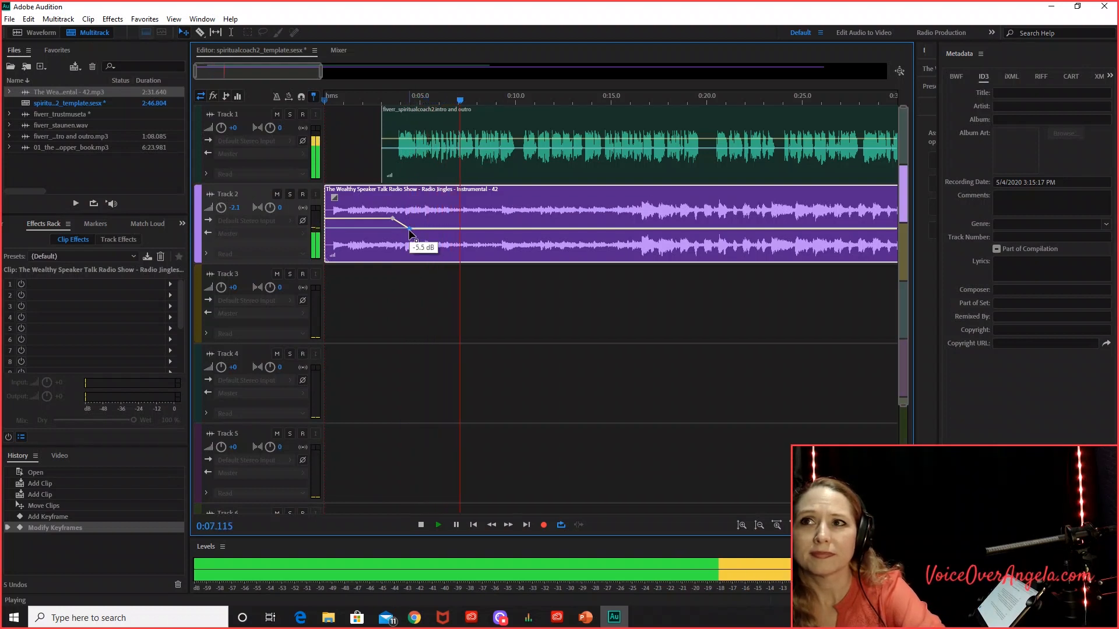
{"action": "left_click_drag", "start_coordinate": [411, 234], "coordinate": [411, 229]}
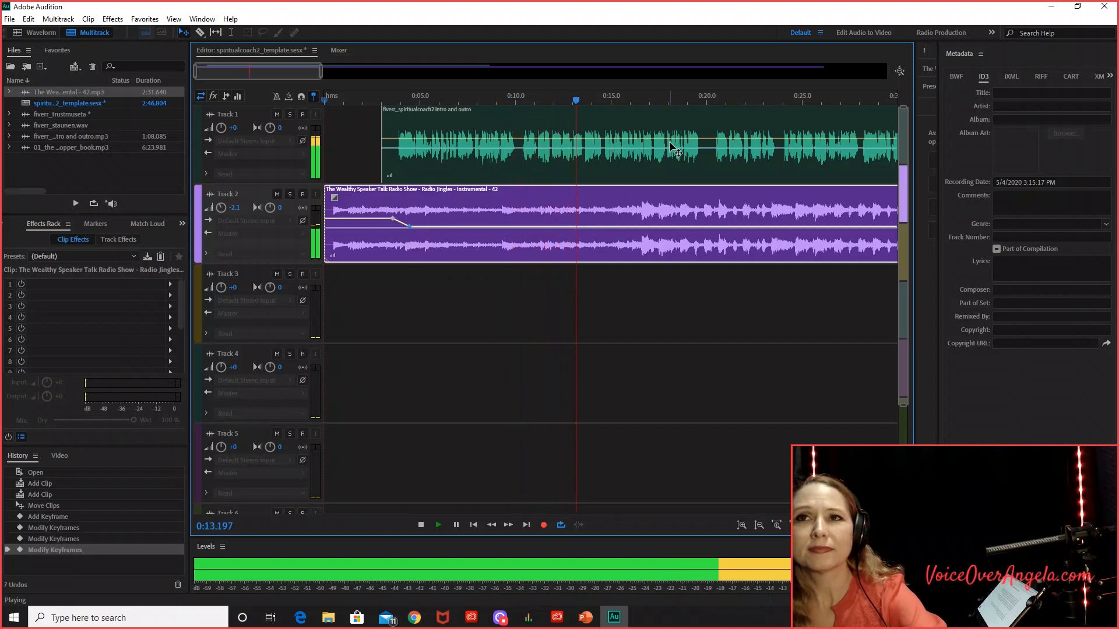
Add two volume keyframes to the music clip at about 16 and 16.5 seconds, lowering the music further under the voice
{"action": "left_click_drag", "start_coordinate": [261, 79], "coordinate": [330, 78]}
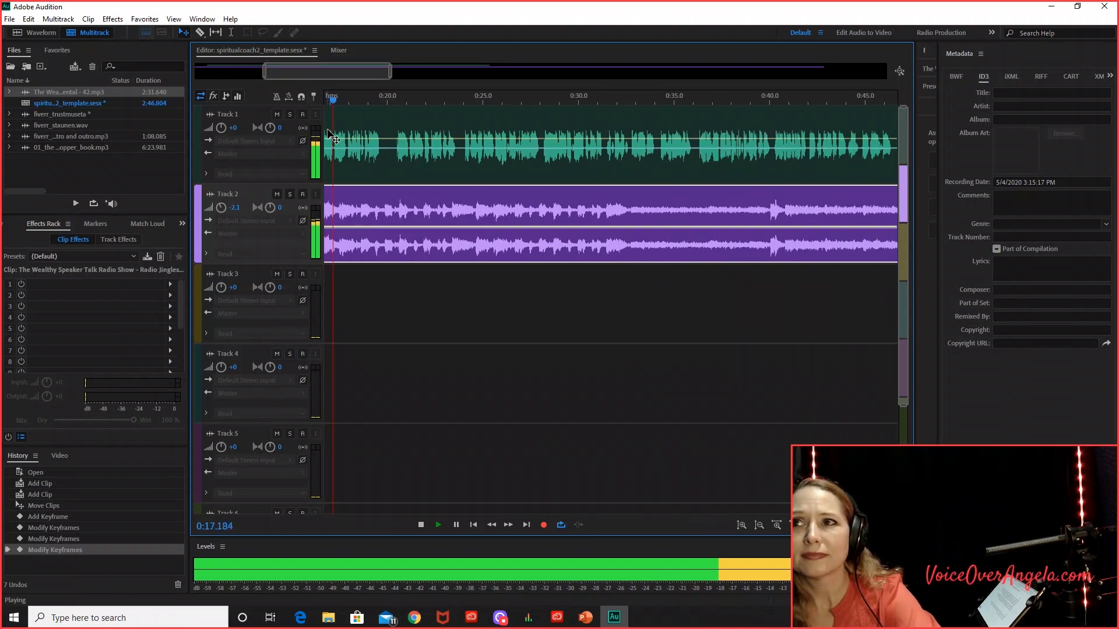
{"action": "left_click_drag", "start_coordinate": [342, 72], "coordinate": [278, 72]}
{"action": "key", "text": "space"}
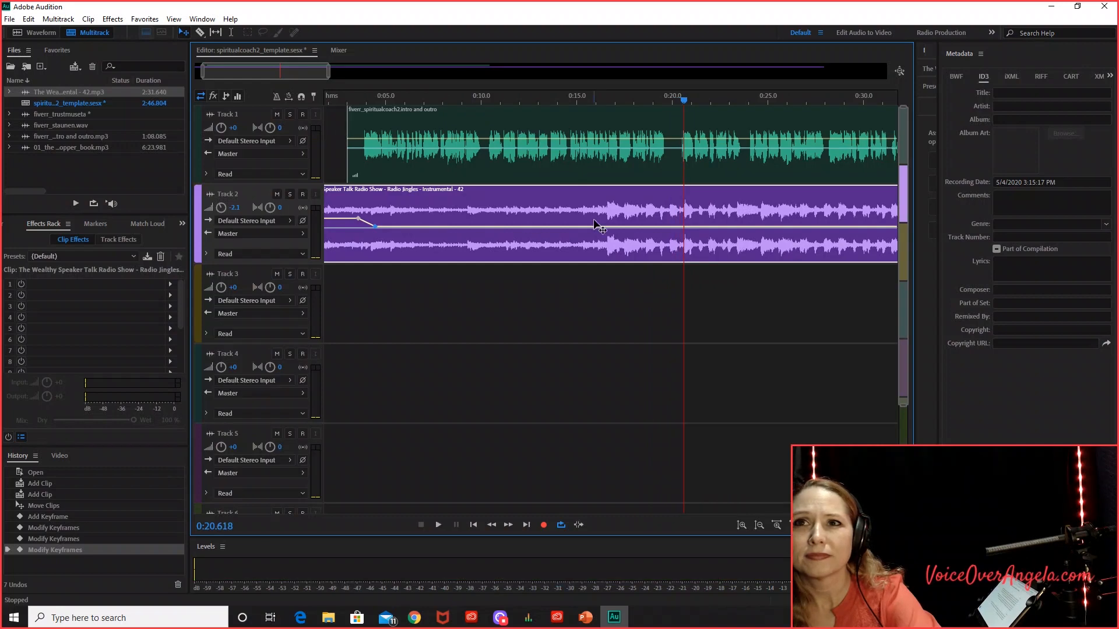
{"action": "left_click_drag", "start_coordinate": [596, 228], "coordinate": [601, 232]}
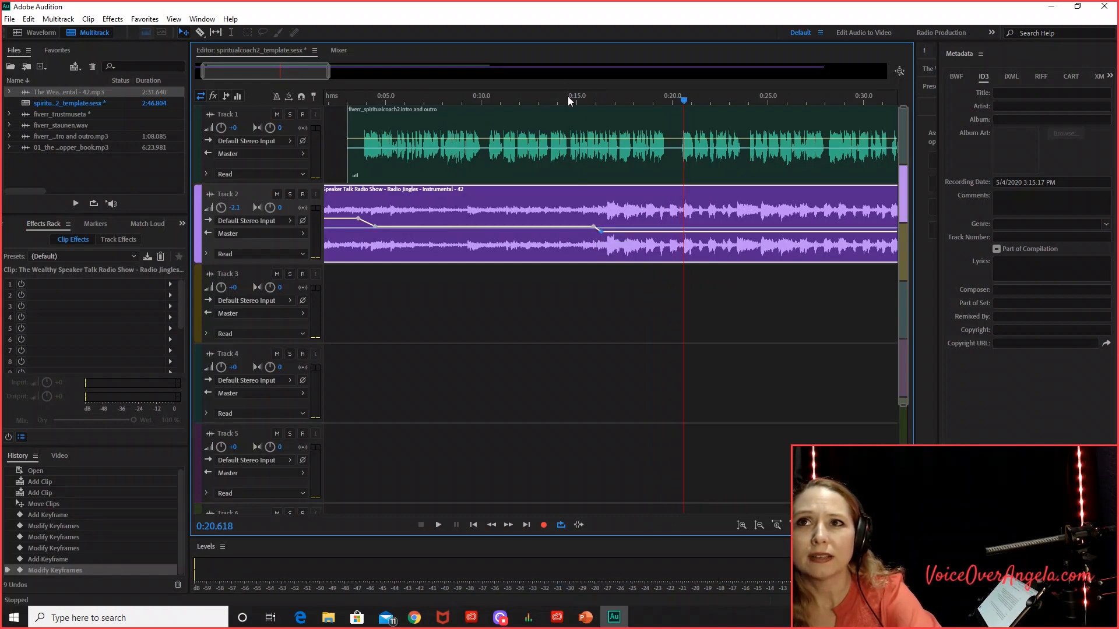
{"action": "left_click", "coordinate": [569, 100]}
{"action": "key", "text": "space"}
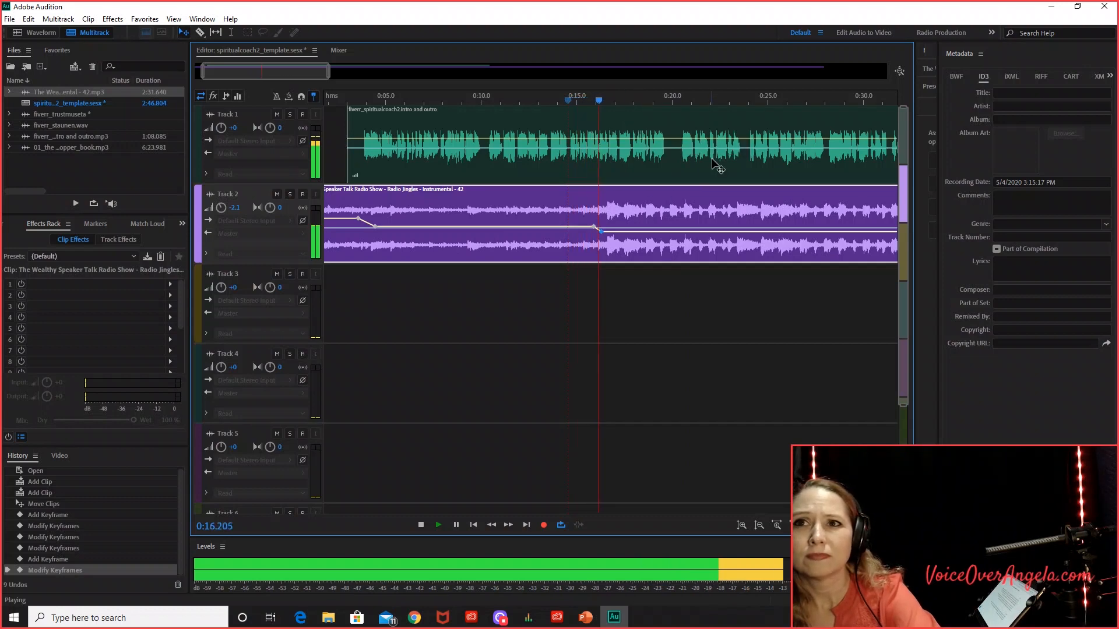
{"action": "left_click_drag", "start_coordinate": [600, 231], "coordinate": [605, 237]}
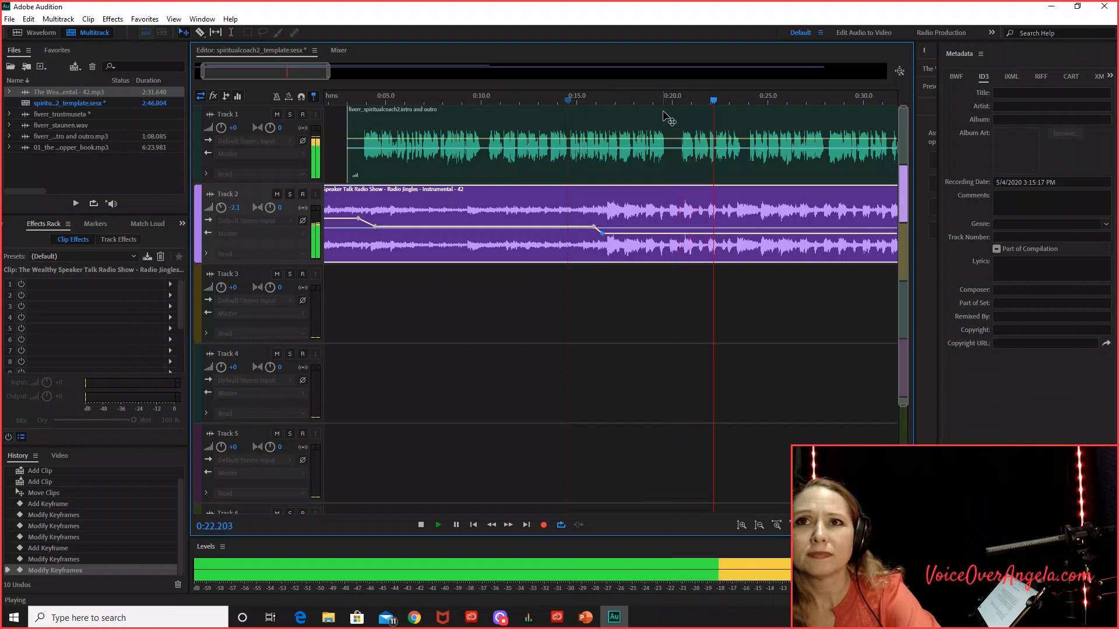
{"action": "key", "text": "space"}
Razor out the short pause in the voice-over clip at about 20 seconds and slide the rest earlier to close the gap
{"action": "key", "text": "r"}
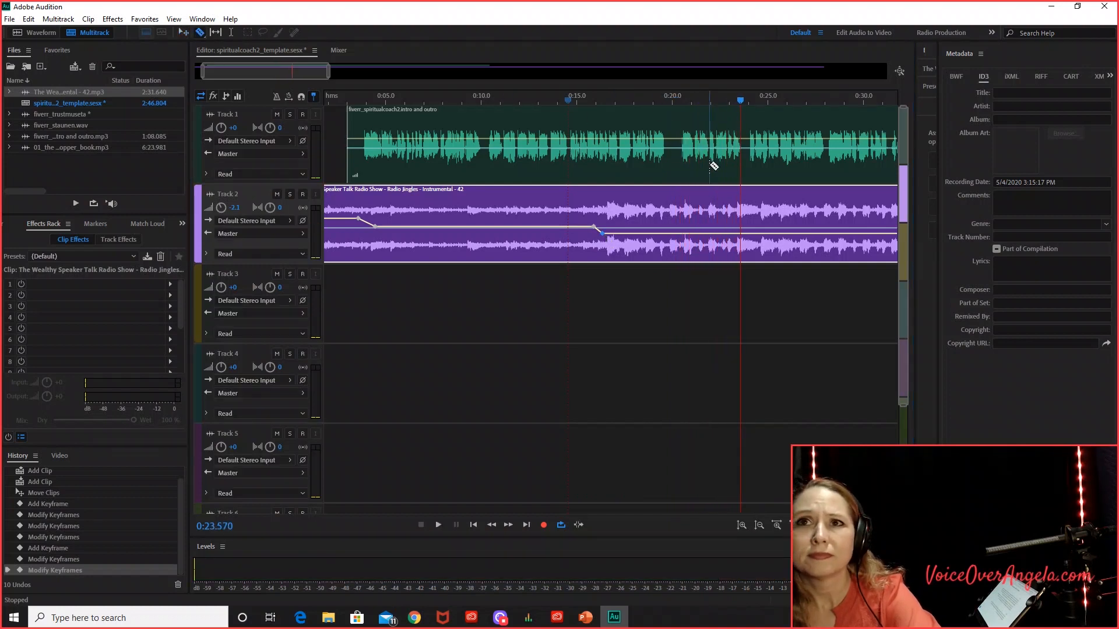
{"action": "left_click", "coordinate": [671, 148]}
{"action": "left_click", "coordinate": [679, 144]}
{"action": "right_click", "coordinate": [676, 114]}
{"action": "left_click", "coordinate": [702, 143]}
{"action": "left_click_drag", "start_coordinate": [689, 114], "coordinate": [679, 114]}
{"action": "left_click", "coordinate": [622, 94]}
{"action": "key", "text": "space"}
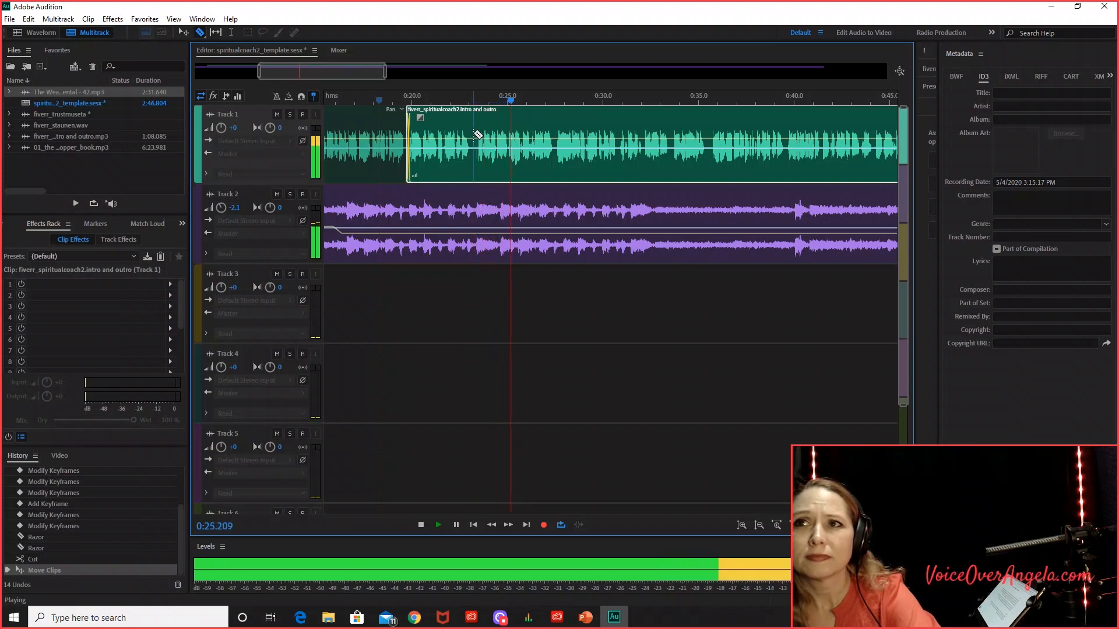
Cut the voice-over piece between about 23.1 and 23.4 seconds and slide the remaining clip earlier to close the gap
{"action": "key", "text": "space"}
{"action": "key", "text": "="}
{"action": "key", "text": "="}
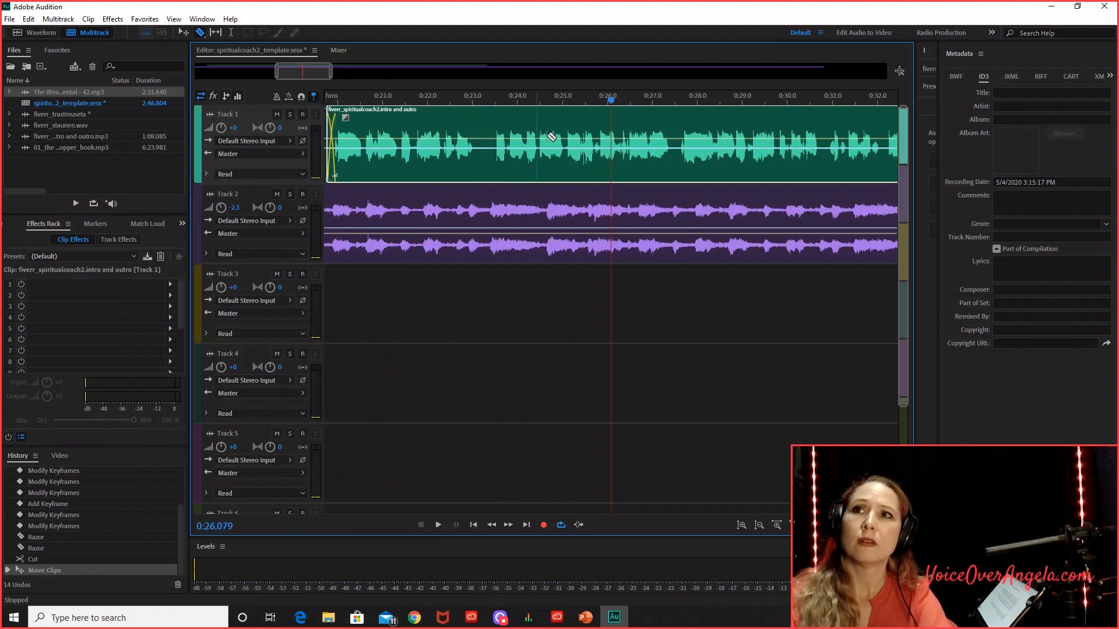
{"action": "left_click_drag", "start_coordinate": [302, 72], "coordinate": [302, 83]}
{"action": "left_click", "coordinate": [375, 142]}
{"action": "left_click", "coordinate": [399, 141]}
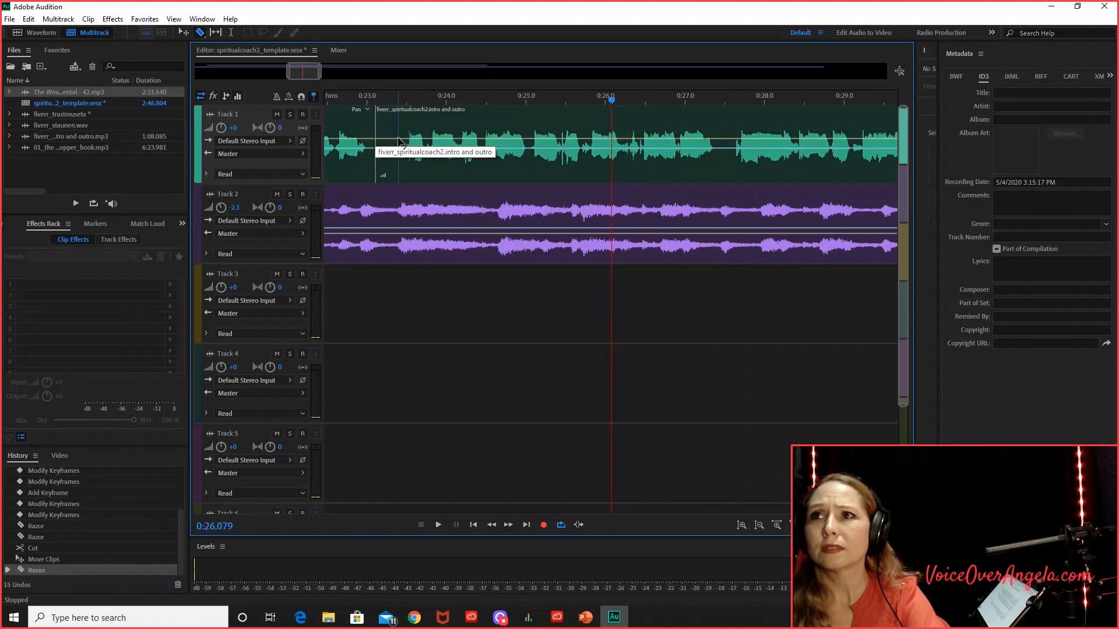
{"action": "right_click", "coordinate": [398, 122]}
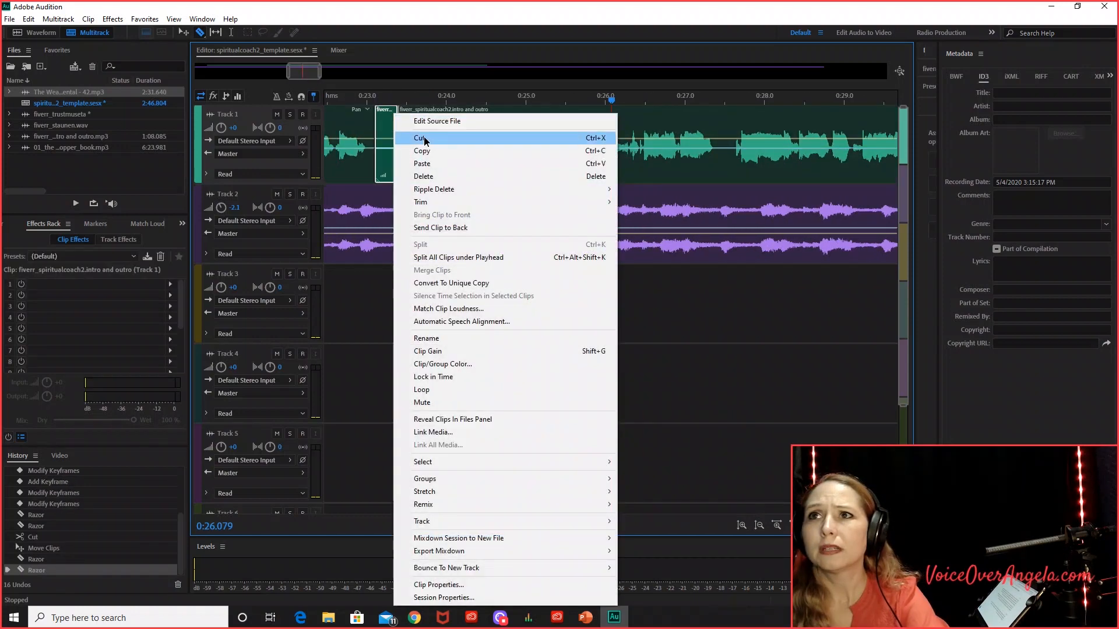
{"action": "left_click", "coordinate": [402, 140]}
{"action": "left_click_drag", "start_coordinate": [415, 114], "coordinate": [408, 113]}
{"action": "key", "text": "space"}
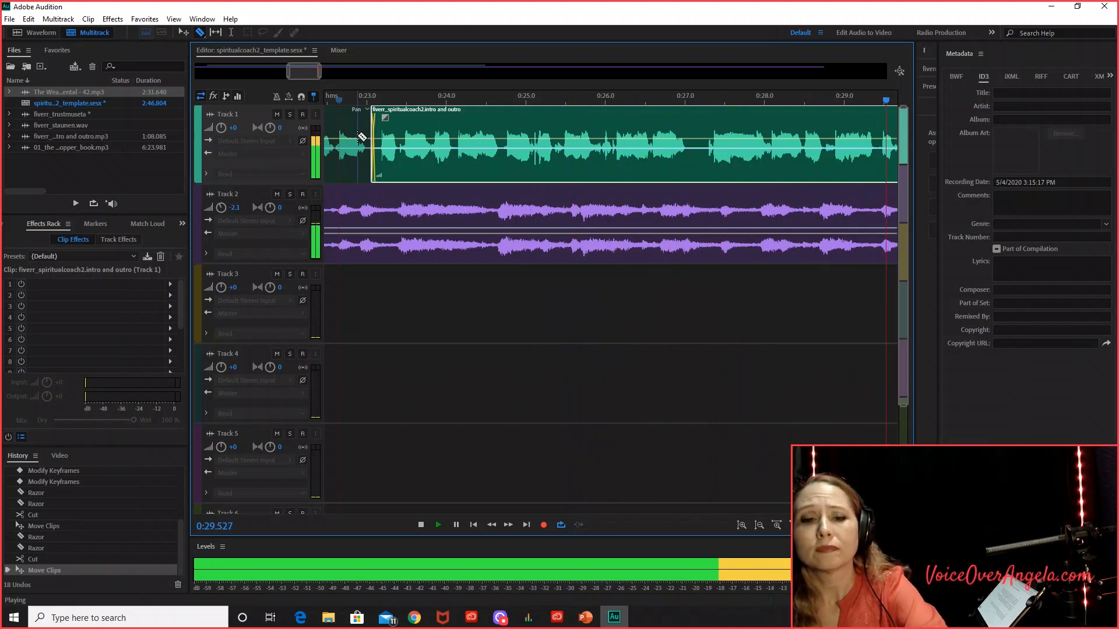
Split the voice-over in the long pause at about 0:55 and move the outro section to start at about 1:09
{"action": "scroll", "coordinate": [362, 136], "scroll_direction": "down", "scroll_amount": 5}
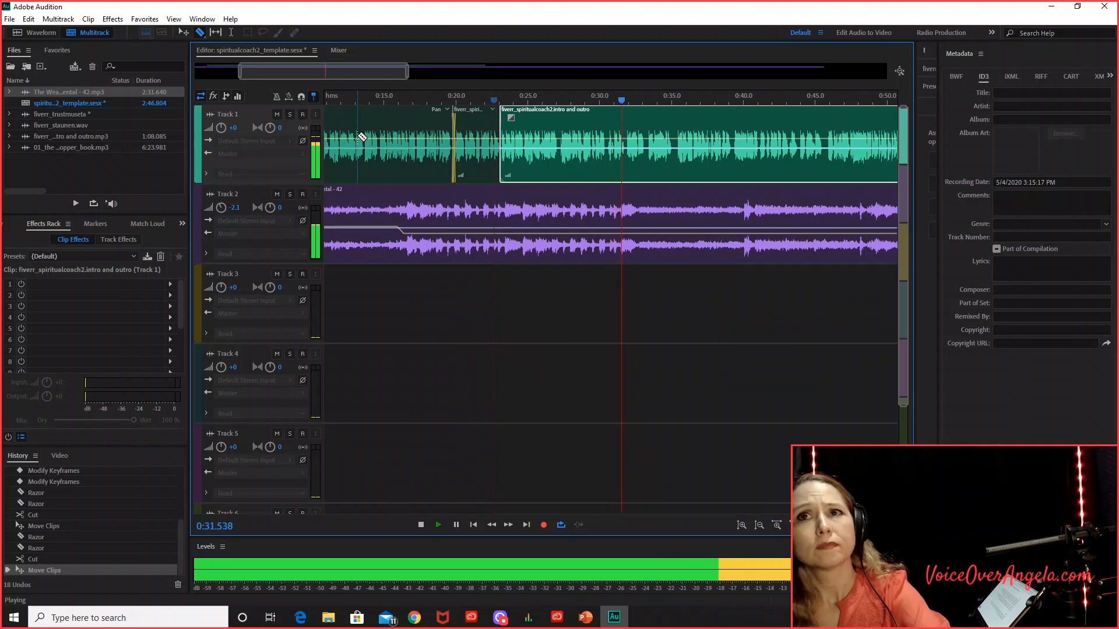
{"action": "left_click_drag", "start_coordinate": [373, 71], "coordinate": [472, 74]}
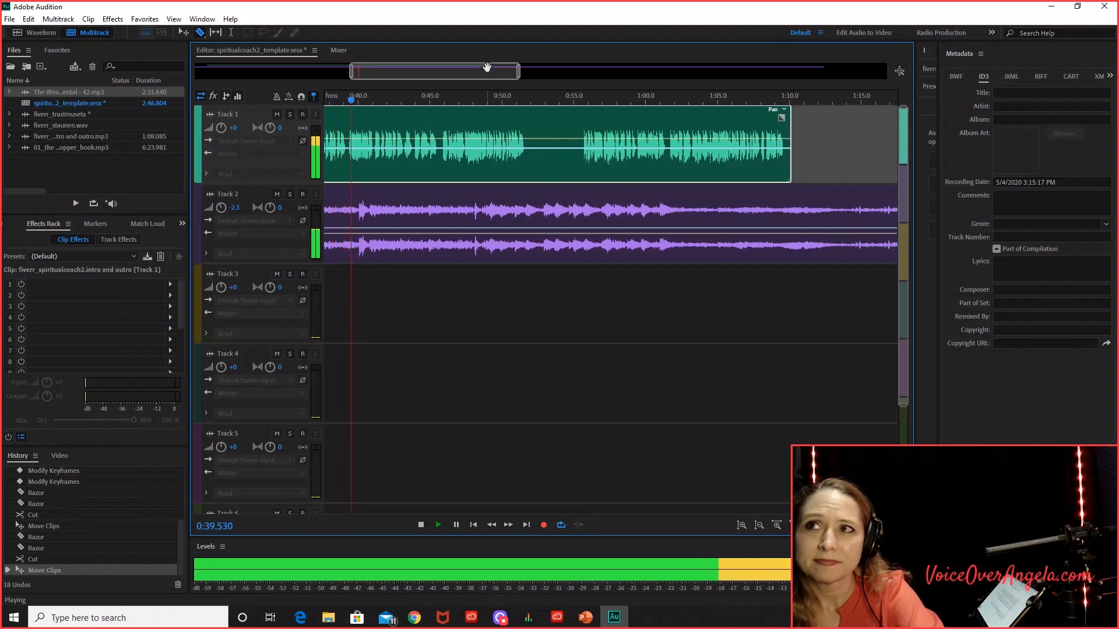
{"action": "left_click_drag", "start_coordinate": [482, 70], "coordinate": [485, 70]}
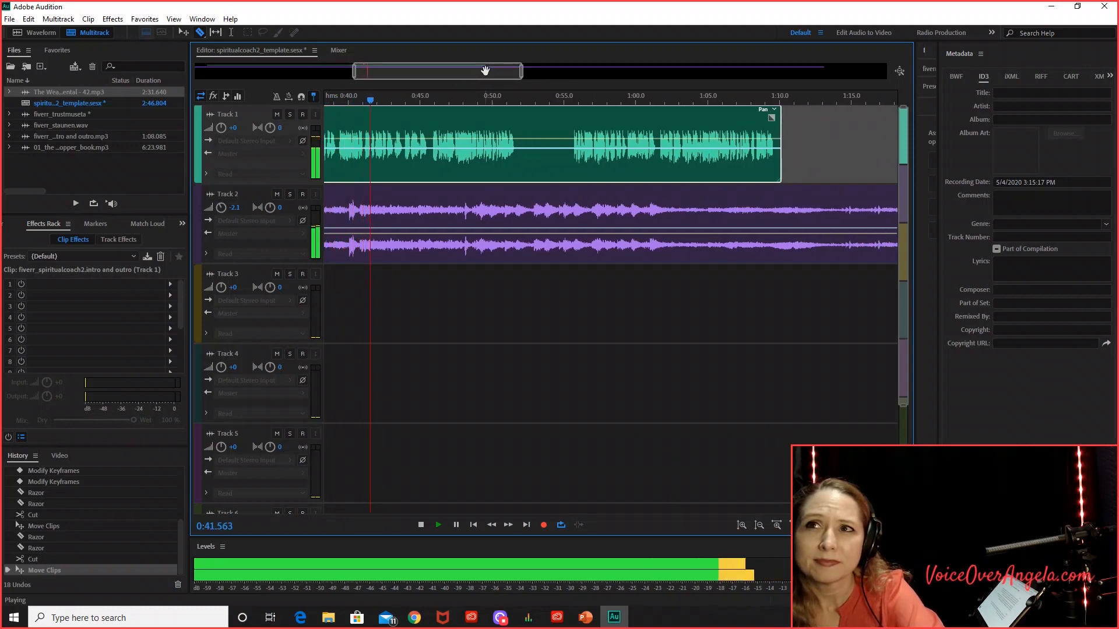
{"action": "left_click_drag", "start_coordinate": [476, 71], "coordinate": [499, 74]}
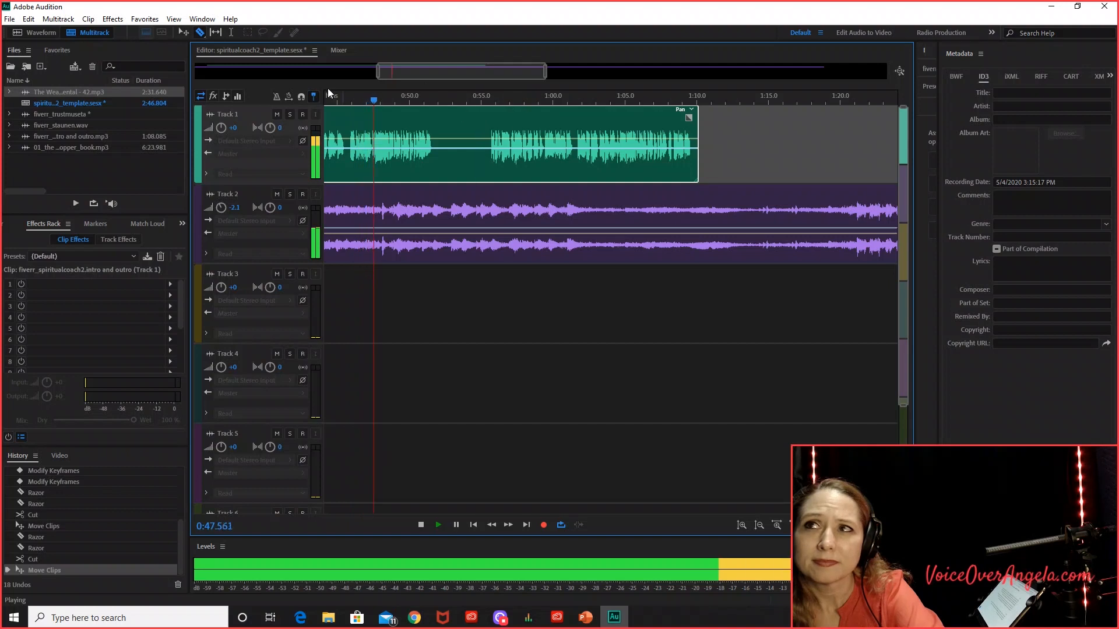
{"action": "left_click", "coordinate": [482, 125]}
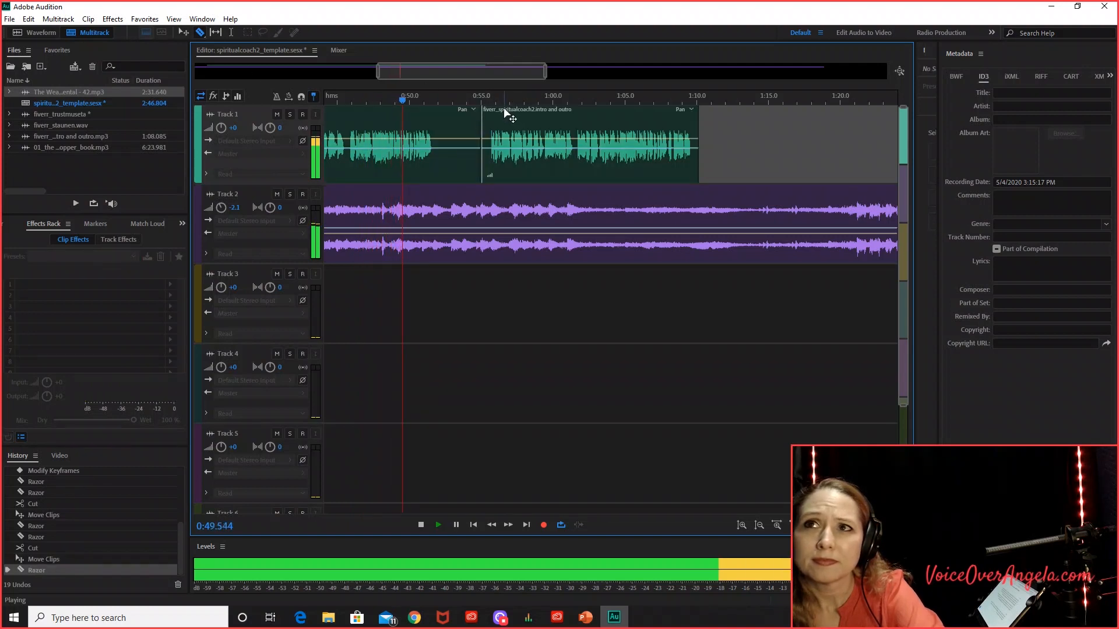
{"action": "left_click_drag", "start_coordinate": [505, 114], "coordinate": [706, 115]}
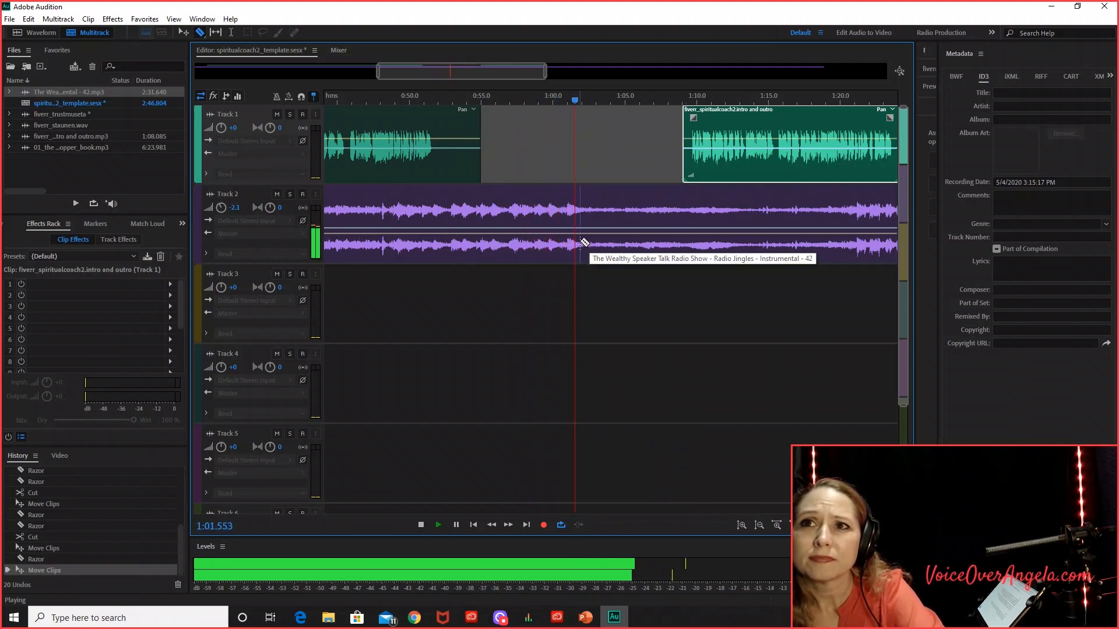
{"action": "left_click", "coordinate": [582, 231]}
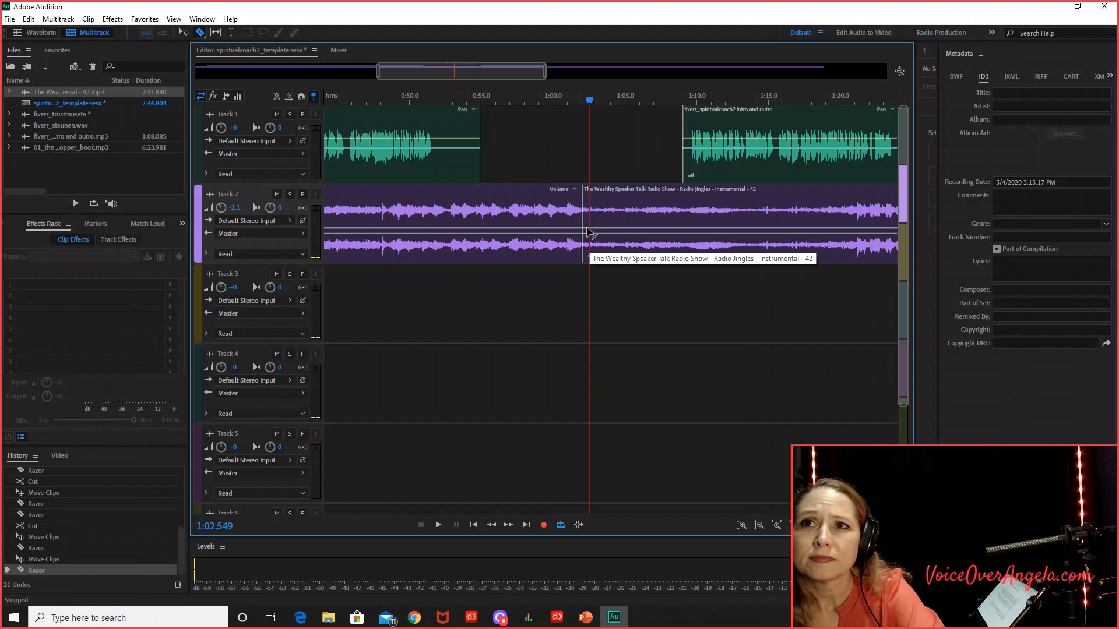
{"action": "left_click", "coordinate": [28, 18]}
{"action": "left_click", "coordinate": [47, 27]}
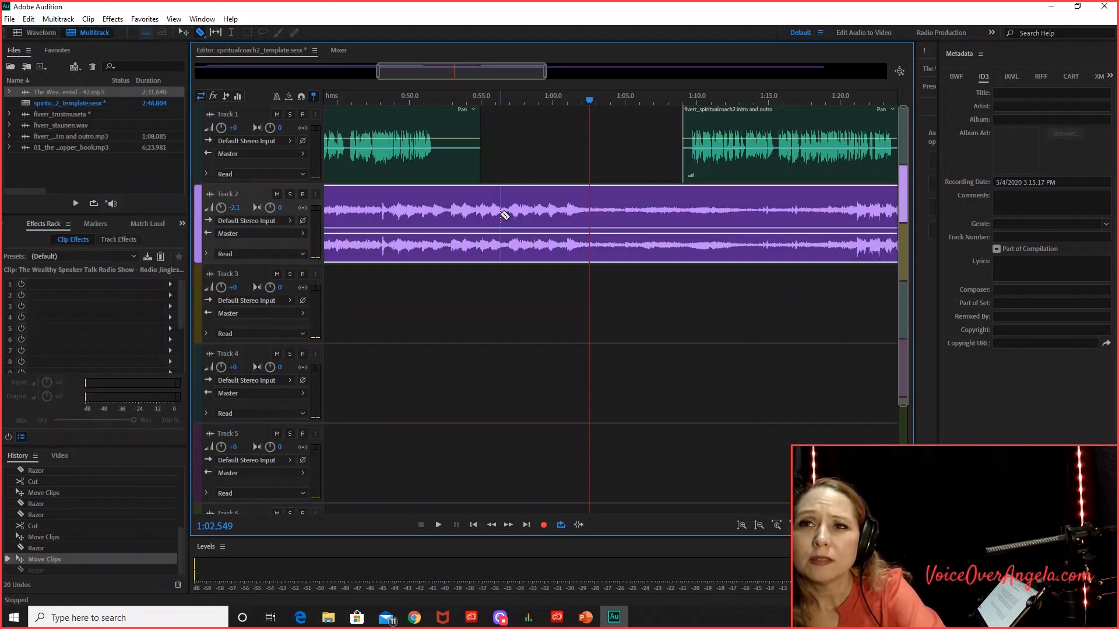
Fade the music clip down to near silence with volume keyframes at about 1:02 and 1:11, and listen to the music before the fade
{"action": "left_click", "coordinate": [586, 233]}
{"action": "left_click_drag", "start_coordinate": [589, 235], "coordinate": [708, 273]}
{"action": "key", "text": "space"}
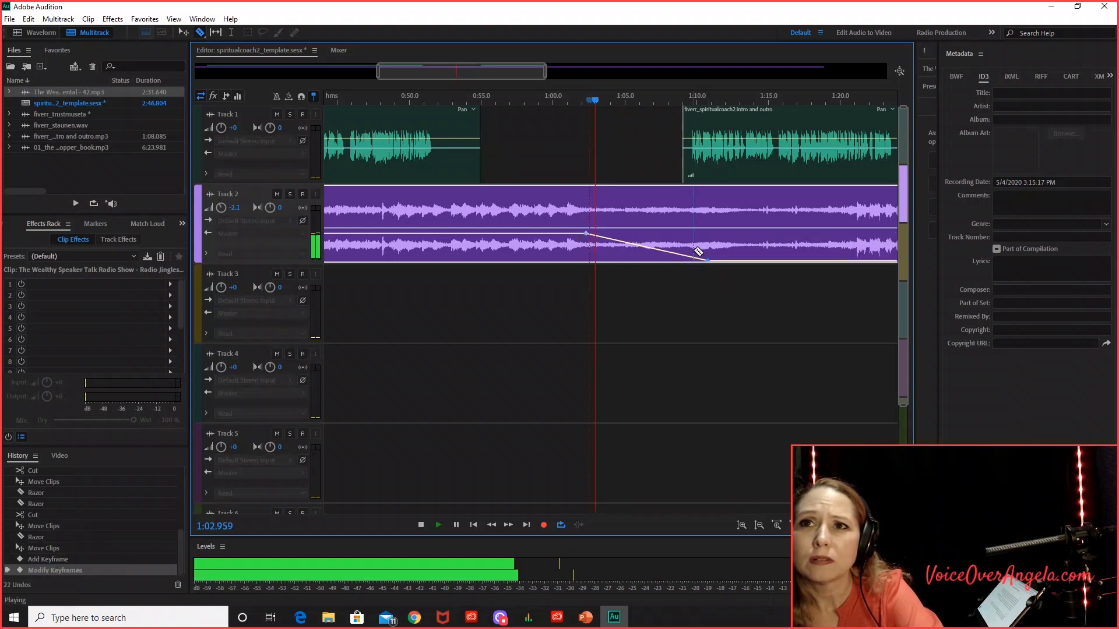
{"action": "left_click", "coordinate": [491, 100]}
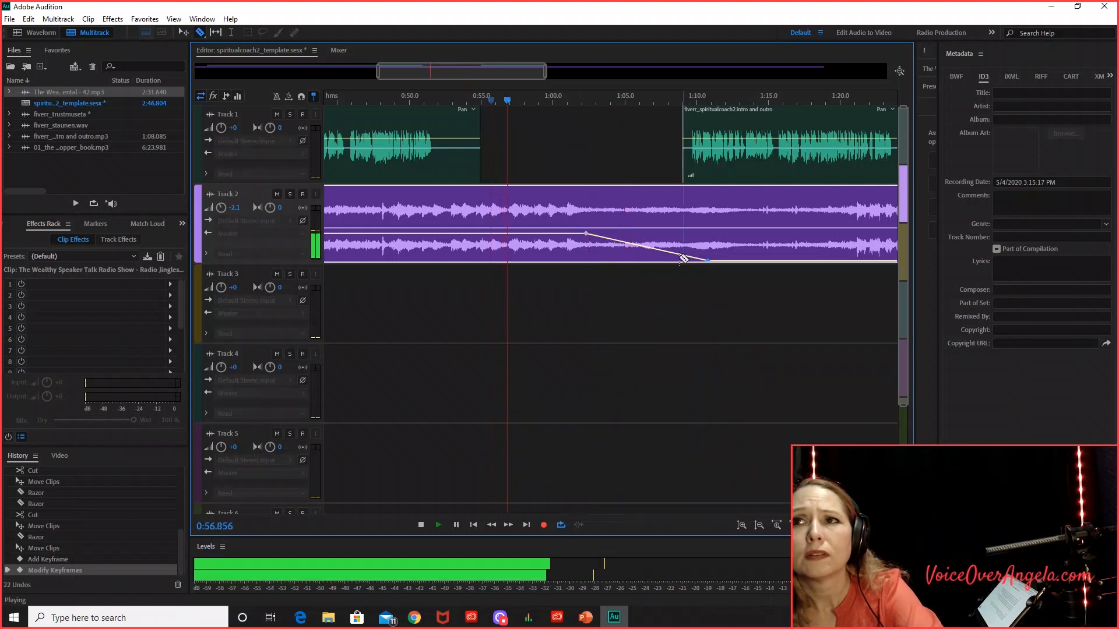
{"action": "key", "text": "space"}
Move the voice-over section before the outro about 8 seconds later so it ends at about 1:03, and play it back
{"action": "left_click", "coordinate": [419, 109]}
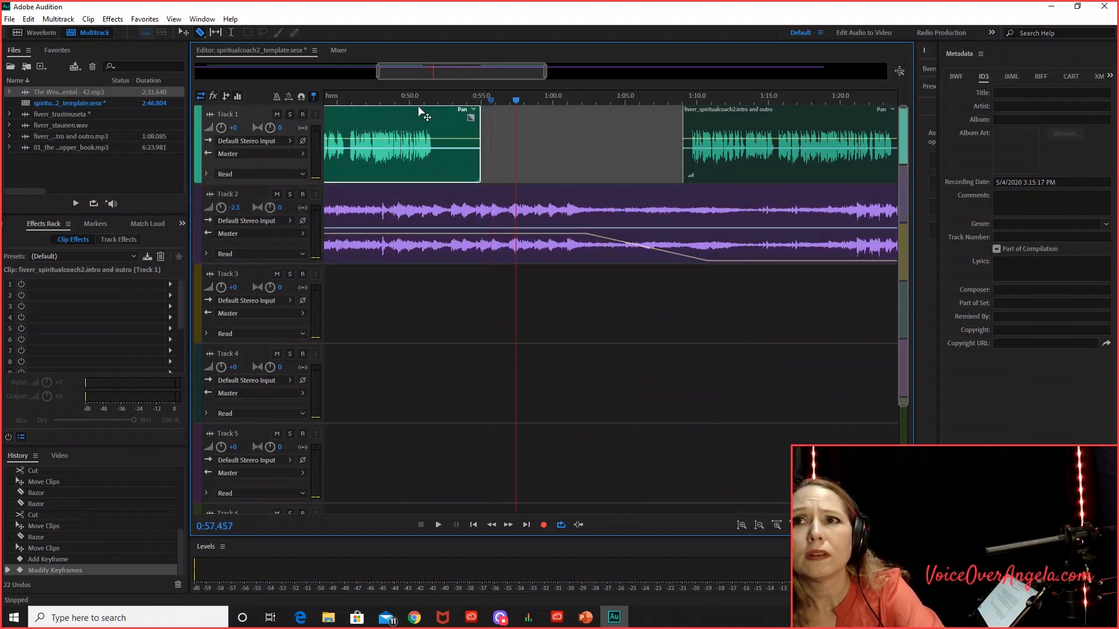
{"action": "left_click_drag", "start_coordinate": [419, 108], "coordinate": [453, 112]}
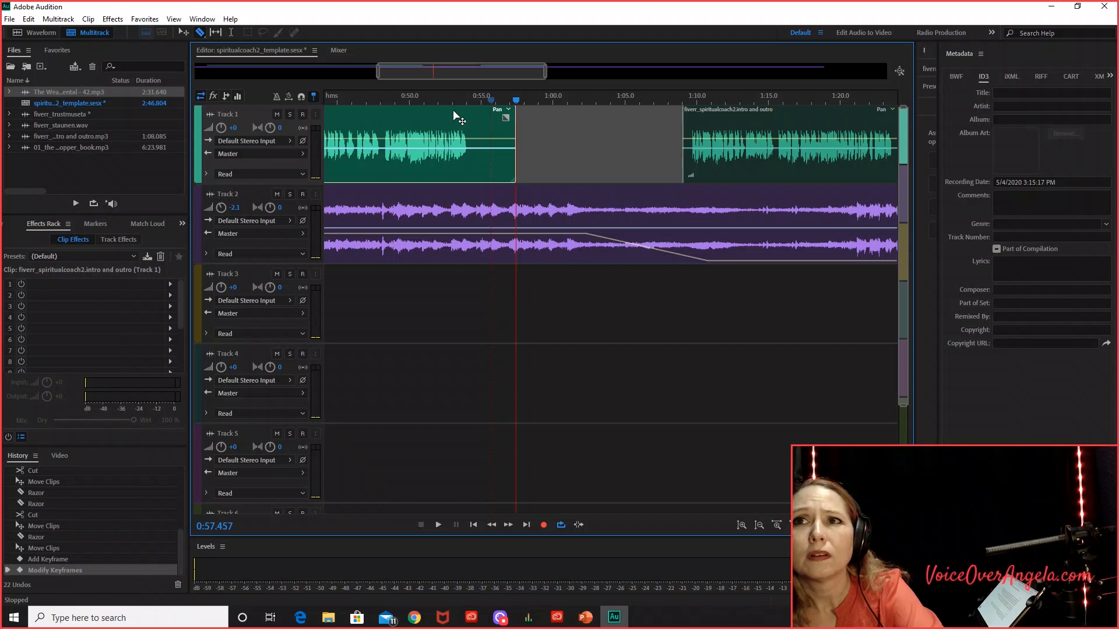
{"action": "left_click_drag", "start_coordinate": [453, 110], "coordinate": [533, 121]}
{"action": "left_click", "coordinate": [500, 100]}
{"action": "key", "text": "space"}
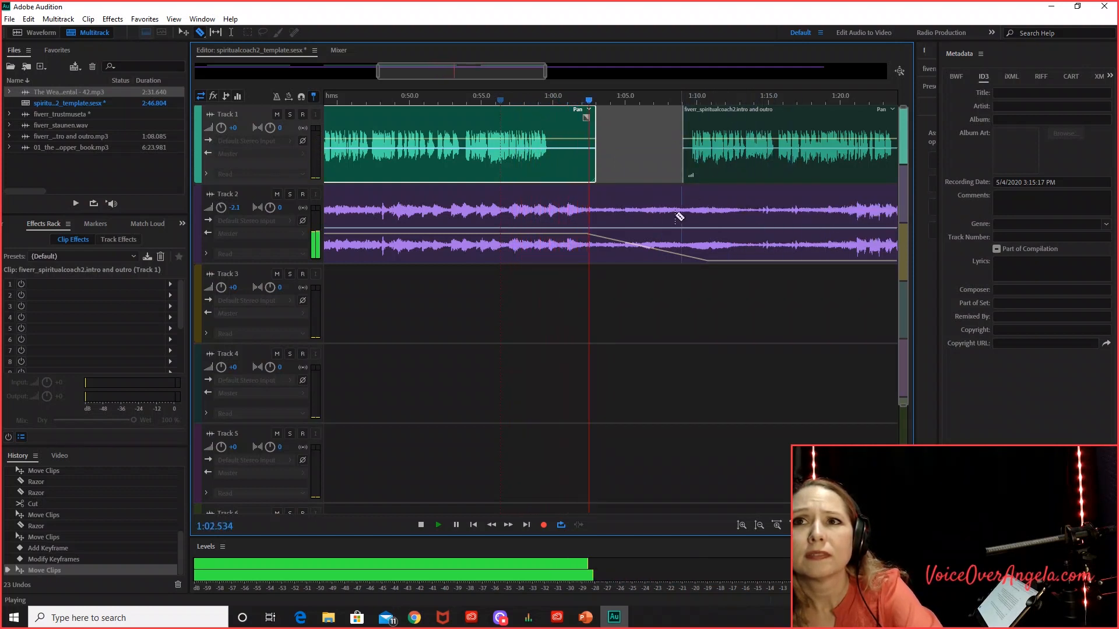
{"action": "left_click", "coordinate": [704, 260]}
{"action": "key", "text": "space"}
{"action": "left_click", "coordinate": [28, 19]}
{"action": "left_click", "coordinate": [47, 32]}
Shorten the music fade-out by moving its end keyframe to about 1:04 and its start keyframe to about 1:01.5, and listen to it
{"action": "left_click_drag", "start_coordinate": [706, 263], "coordinate": [608, 272]}
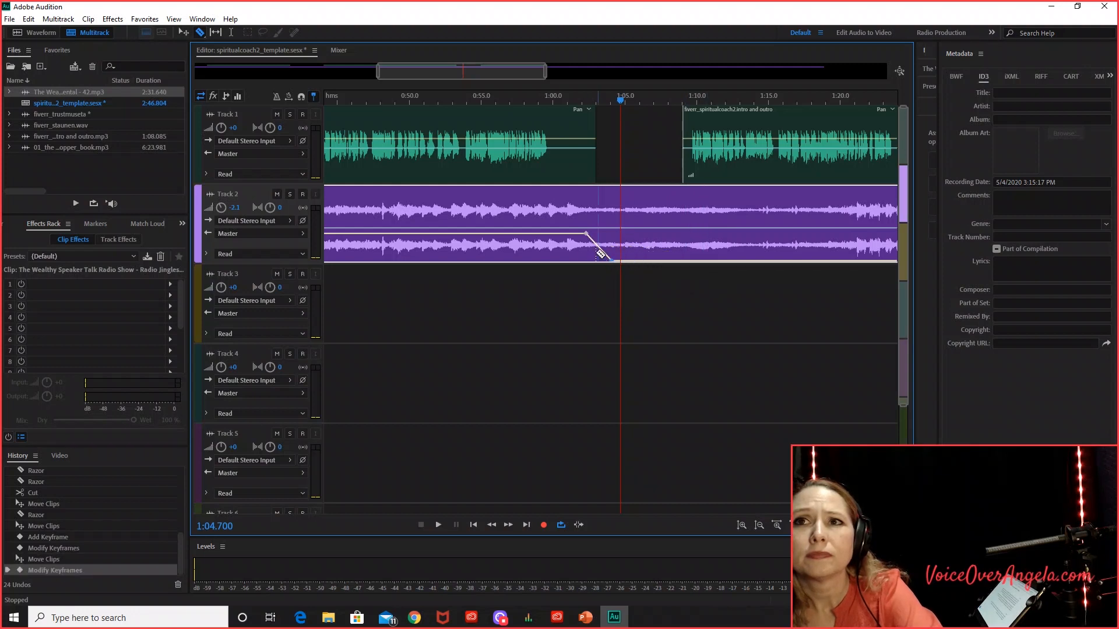
{"action": "left_click_drag", "start_coordinate": [585, 232], "coordinate": [574, 233]}
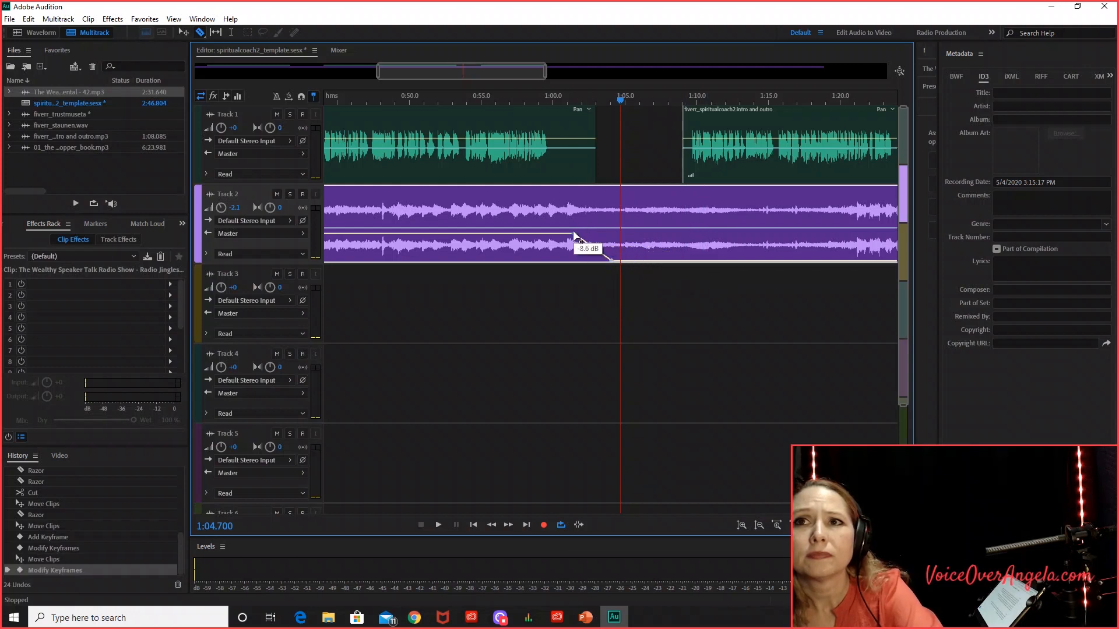
{"action": "left_click", "coordinate": [531, 103]}
{"action": "key", "text": "space"}
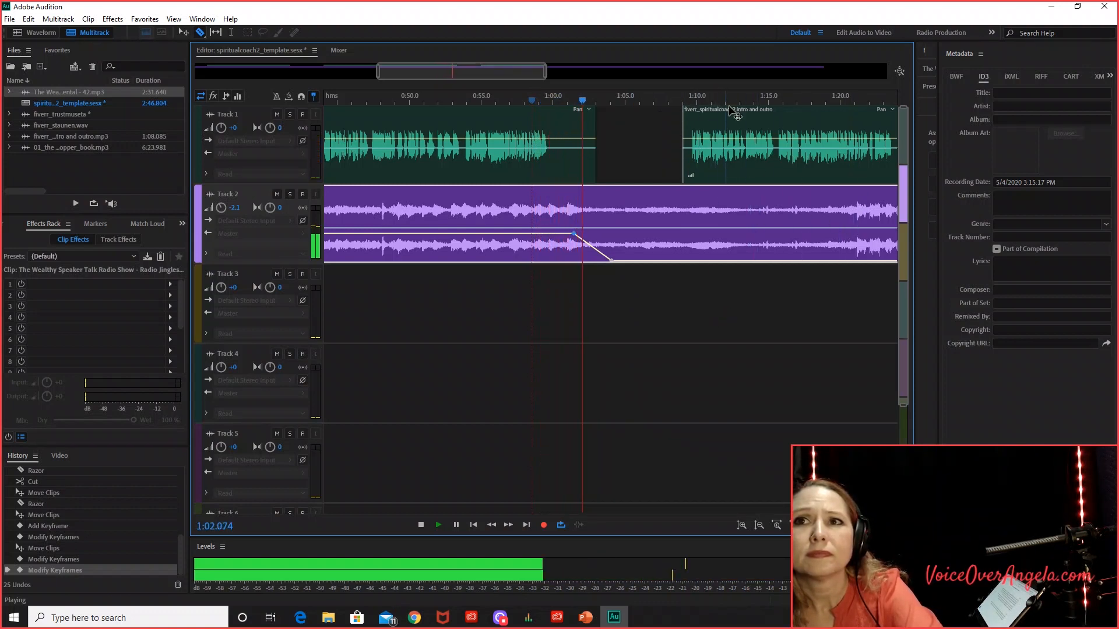
Lengthen the music fade-out to end at about 1:18 and move the outro voice-over section to start at about 1:19
{"action": "key", "text": "space"}
{"action": "left_click_drag", "start_coordinate": [612, 265], "coordinate": [807, 284]}
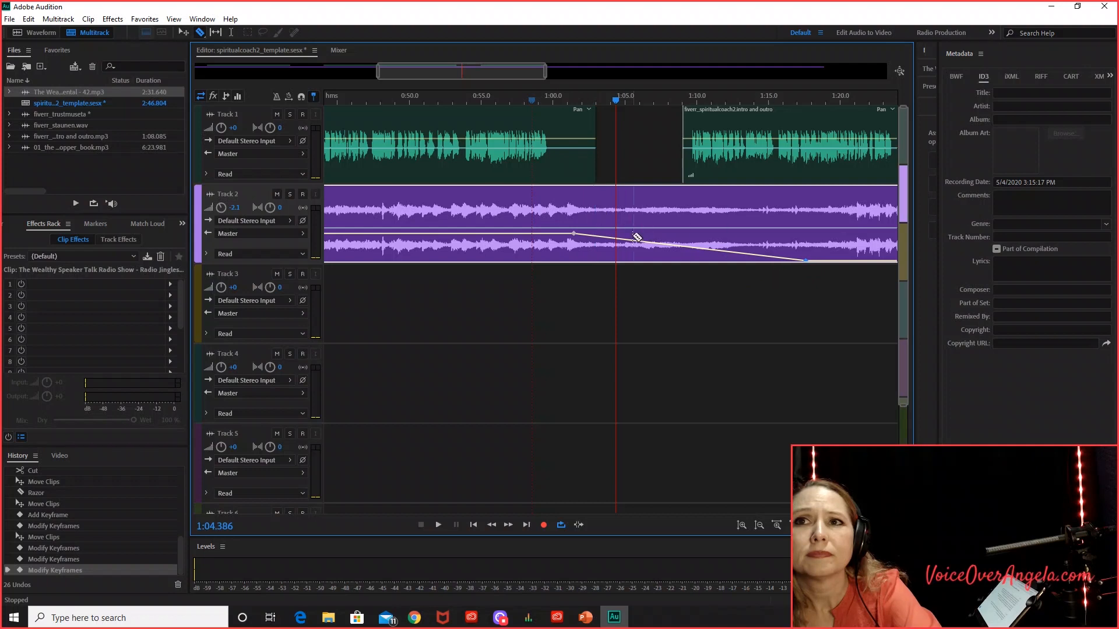
{"action": "key", "text": "space"}
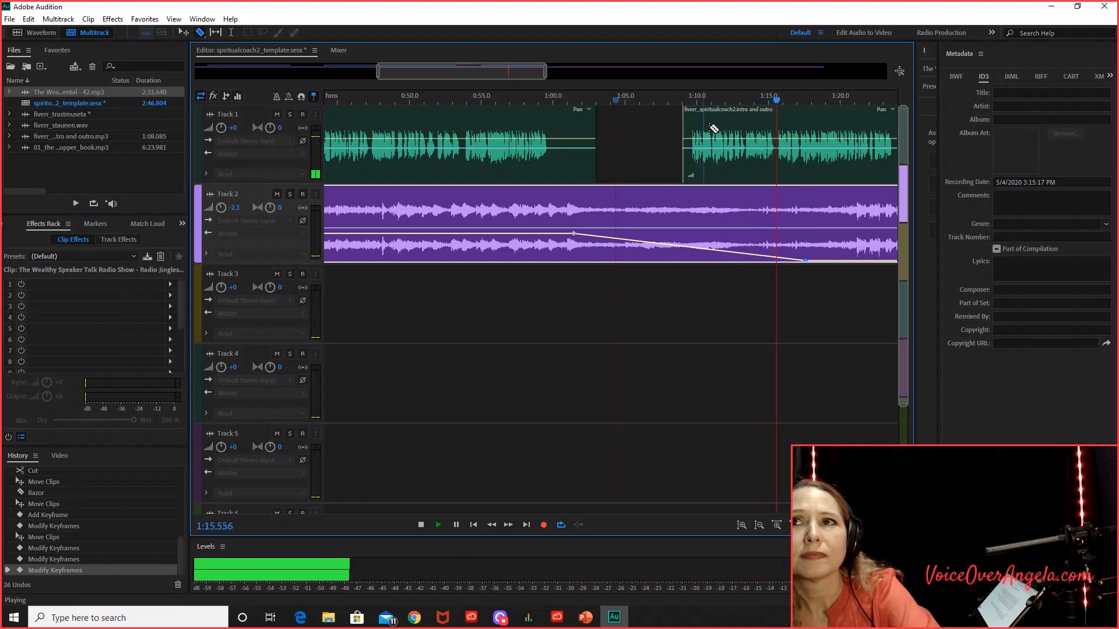
{"action": "key", "text": "space"}
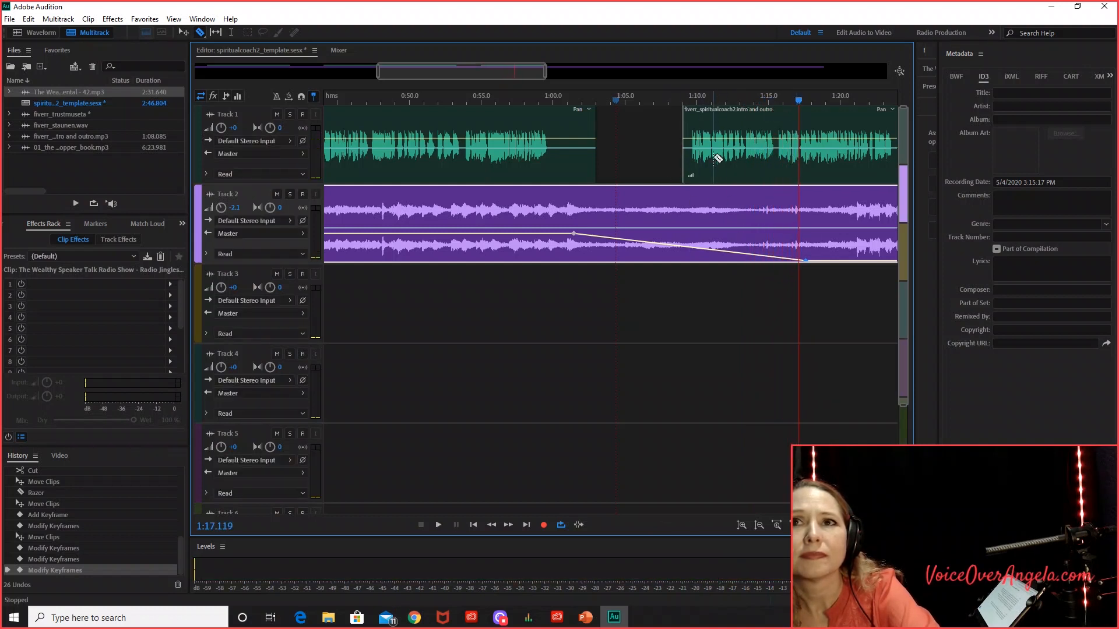
{"action": "left_click_drag", "start_coordinate": [704, 111], "coordinate": [837, 113]}
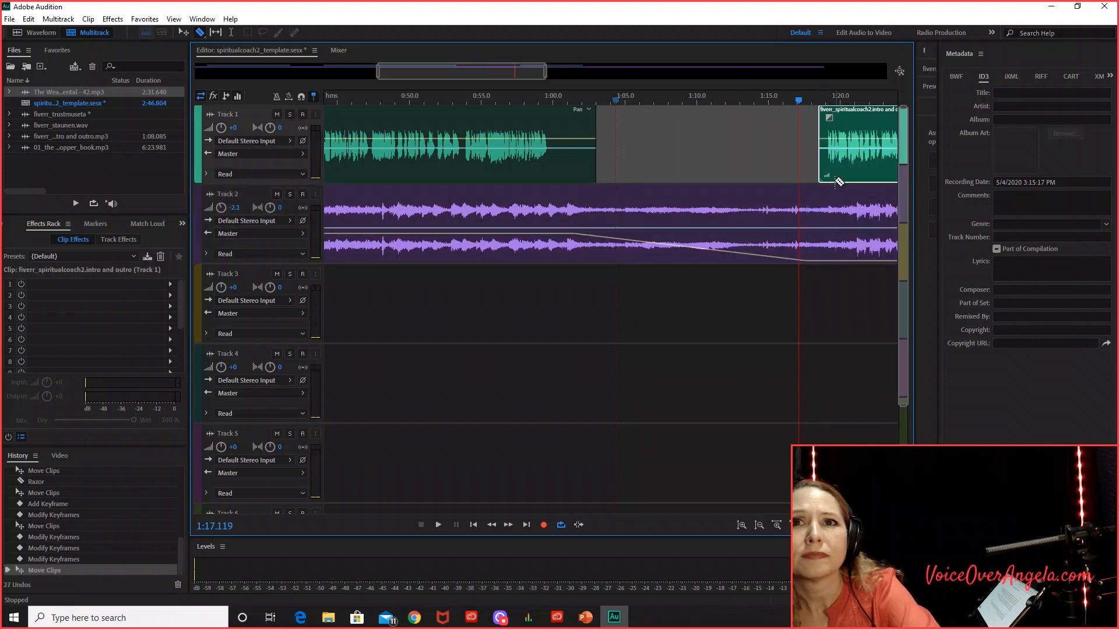
{"action": "left_click_drag", "start_coordinate": [517, 71], "coordinate": [610, 71]}
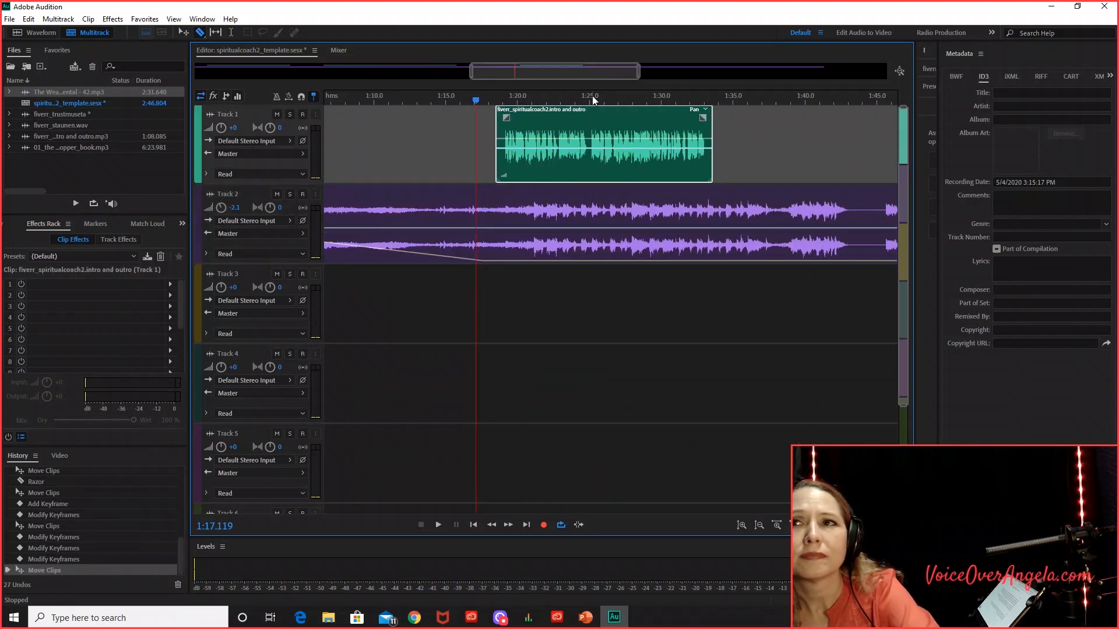
{"action": "left_click", "coordinate": [490, 261]}
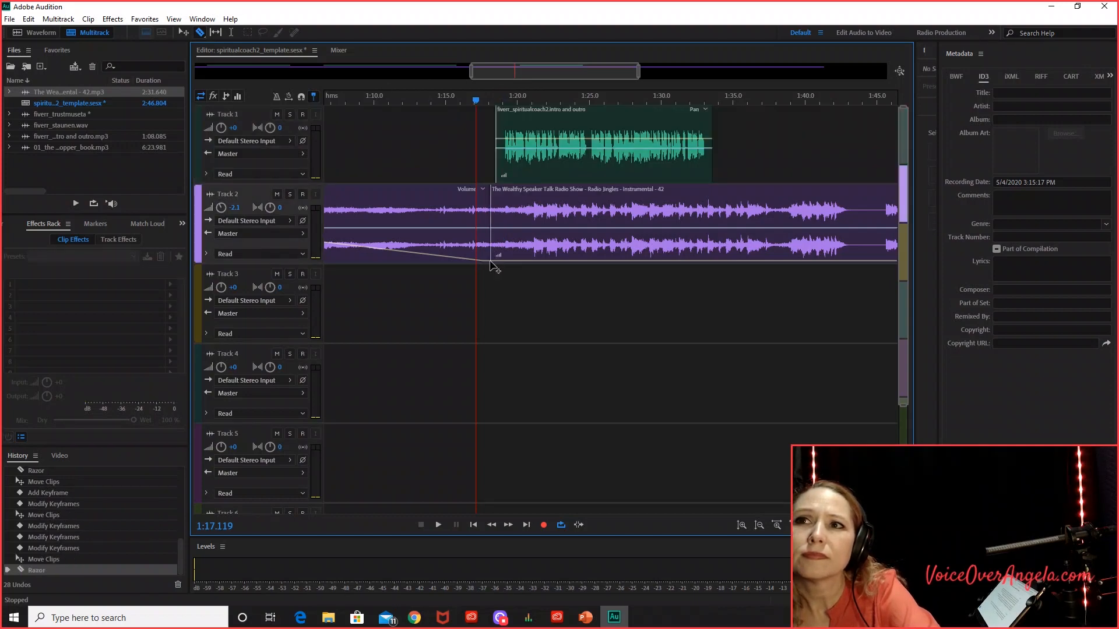
{"action": "left_click", "coordinate": [31, 22]}
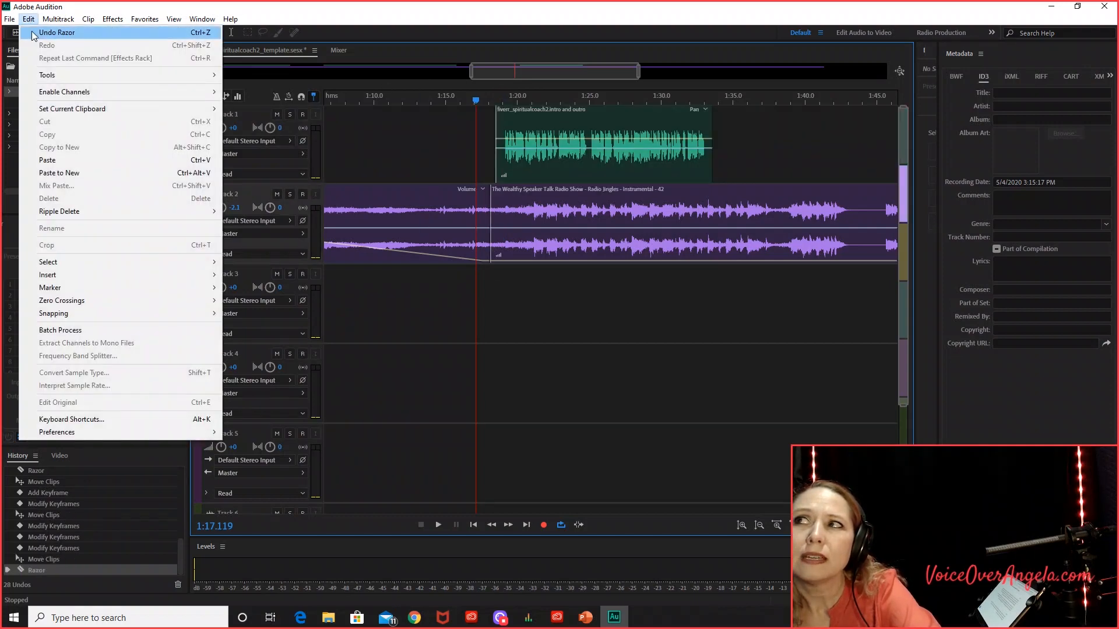
{"action": "left_click", "coordinate": [35, 32]}
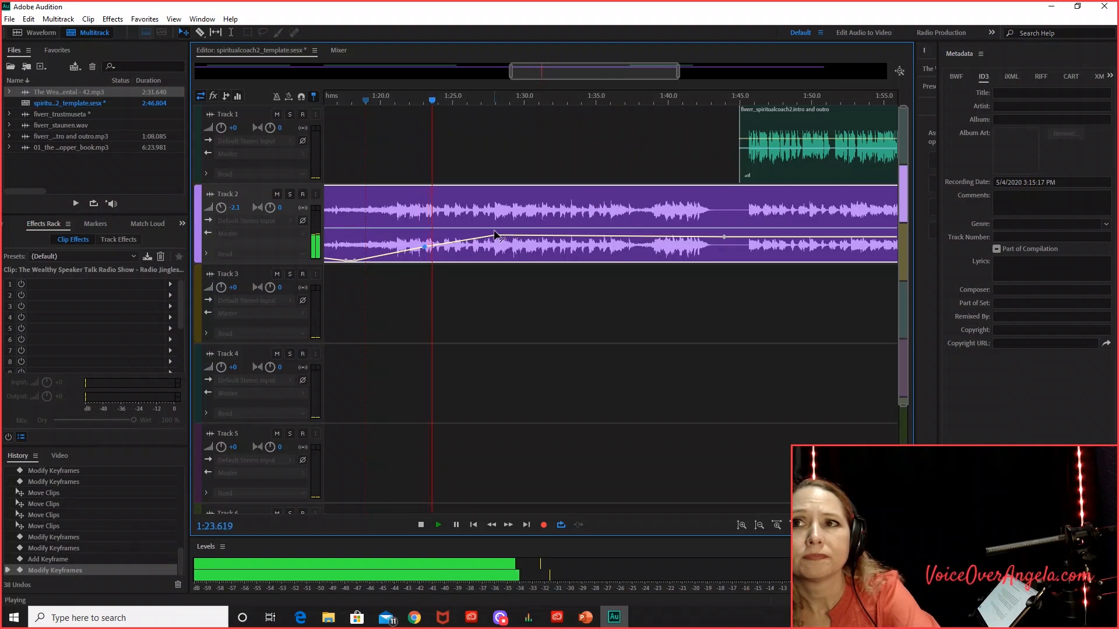
Adjust the music's volume keyframe at about 1:28, shape a brief volume rise peaking at about 1:44, and listen through the outro
{"action": "left_click_drag", "start_coordinate": [495, 235], "coordinate": [496, 237]}
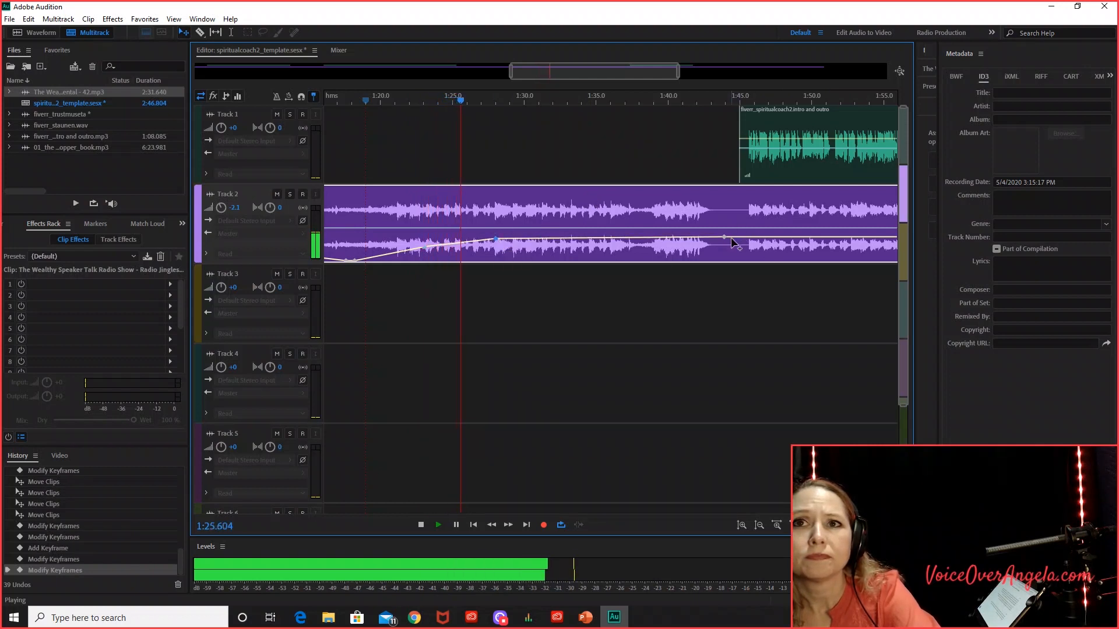
{"action": "left_click_drag", "start_coordinate": [724, 236], "coordinate": [723, 241]}
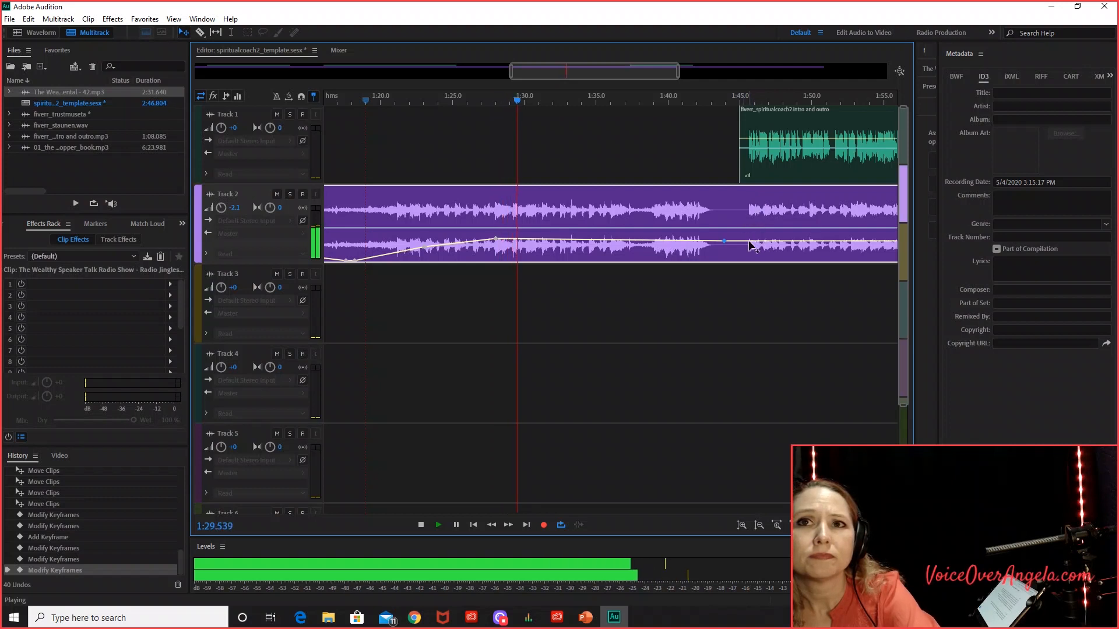
{"action": "left_click_drag", "start_coordinate": [724, 241], "coordinate": [761, 239]}
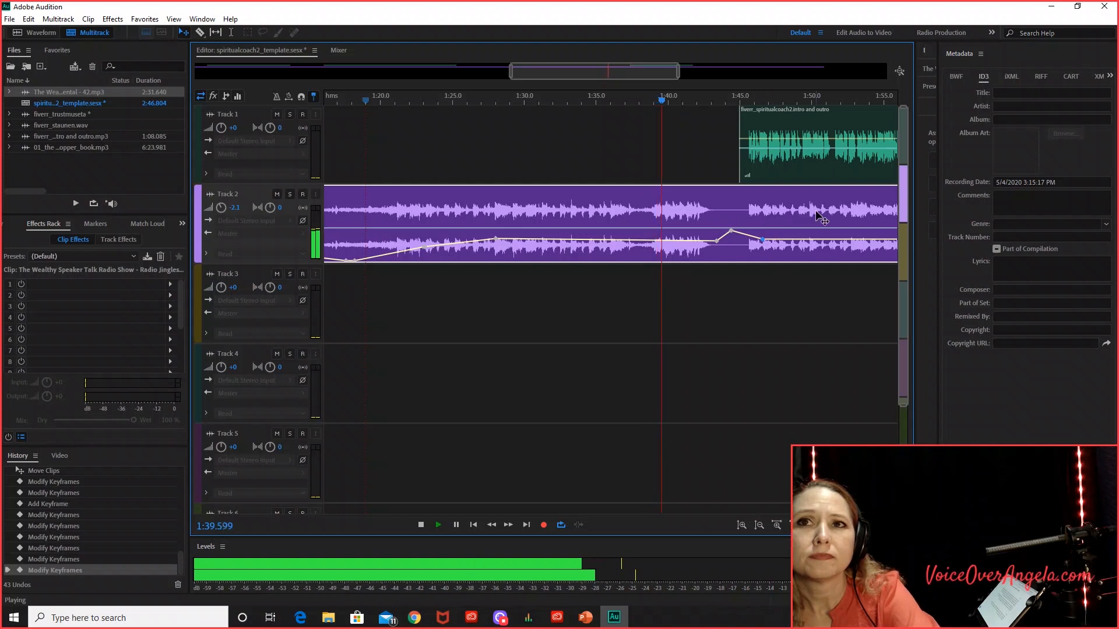
{"action": "left_click_drag", "start_coordinate": [603, 72], "coordinate": [668, 81]}
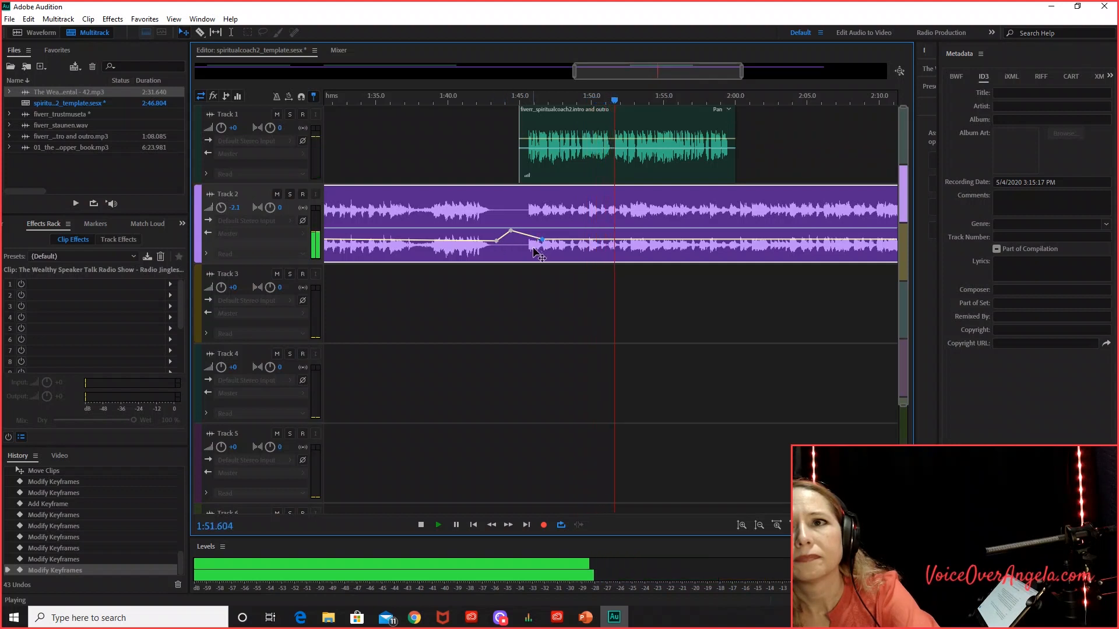
Move the outro voice-over to start at about 1:26, raise the music keyframe at about 1:23 to the ducked level, and play it back
{"action": "key", "text": "space"}
{"action": "left_click_drag", "start_coordinate": [561, 135], "coordinate": [351, 114]}
{"action": "left_click_drag", "start_coordinate": [608, 71], "coordinate": [556, 71]}
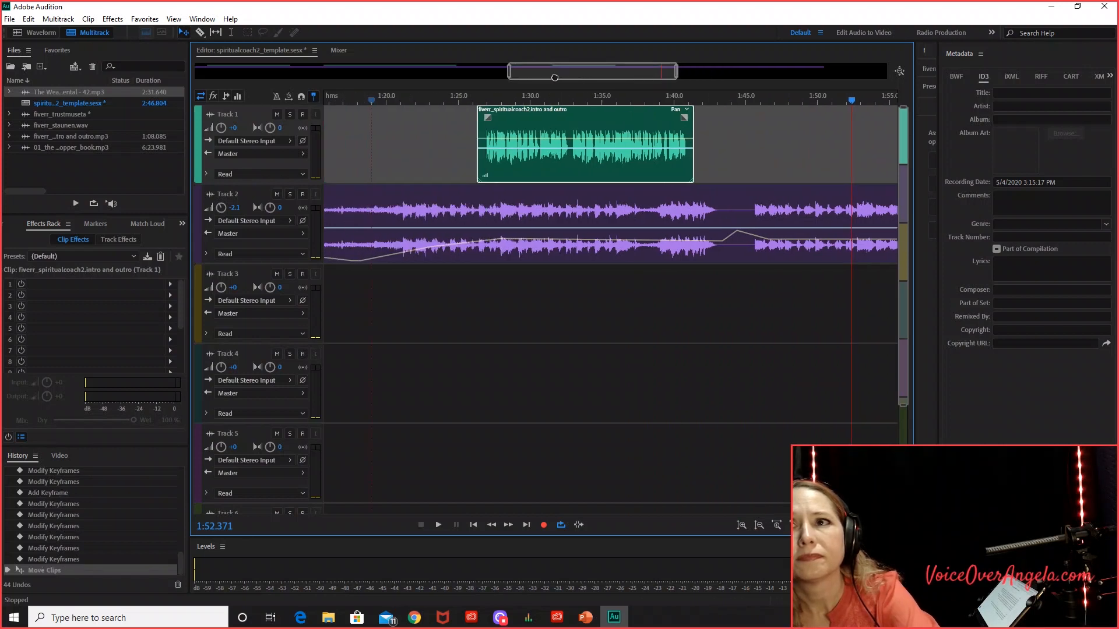
{"action": "left_click_drag", "start_coordinate": [430, 247], "coordinate": [431, 237]}
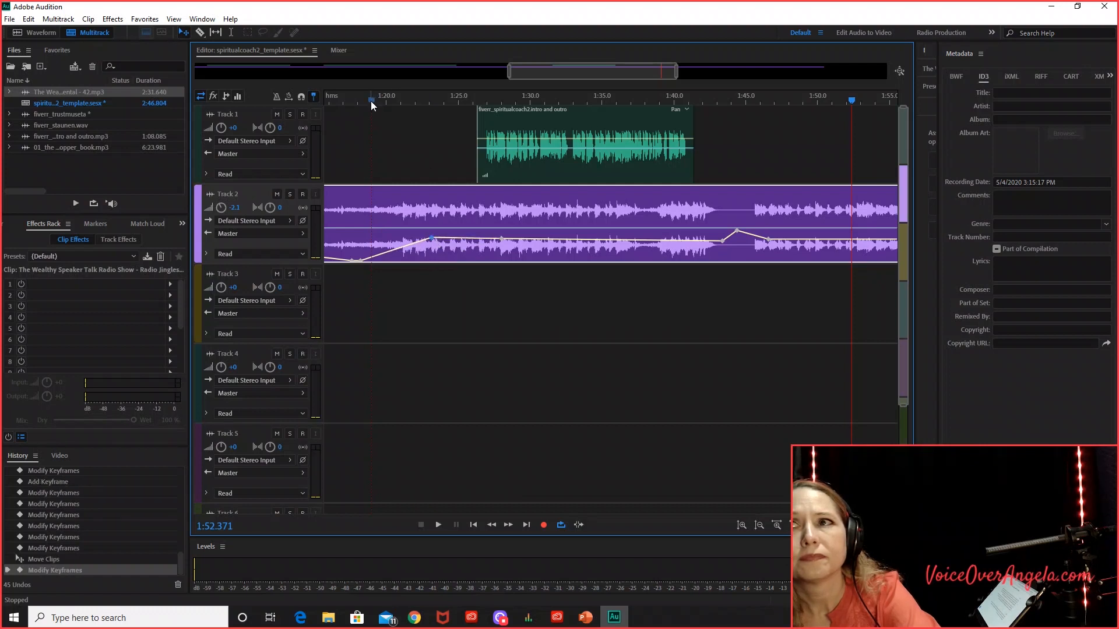
{"action": "key", "text": "space"}
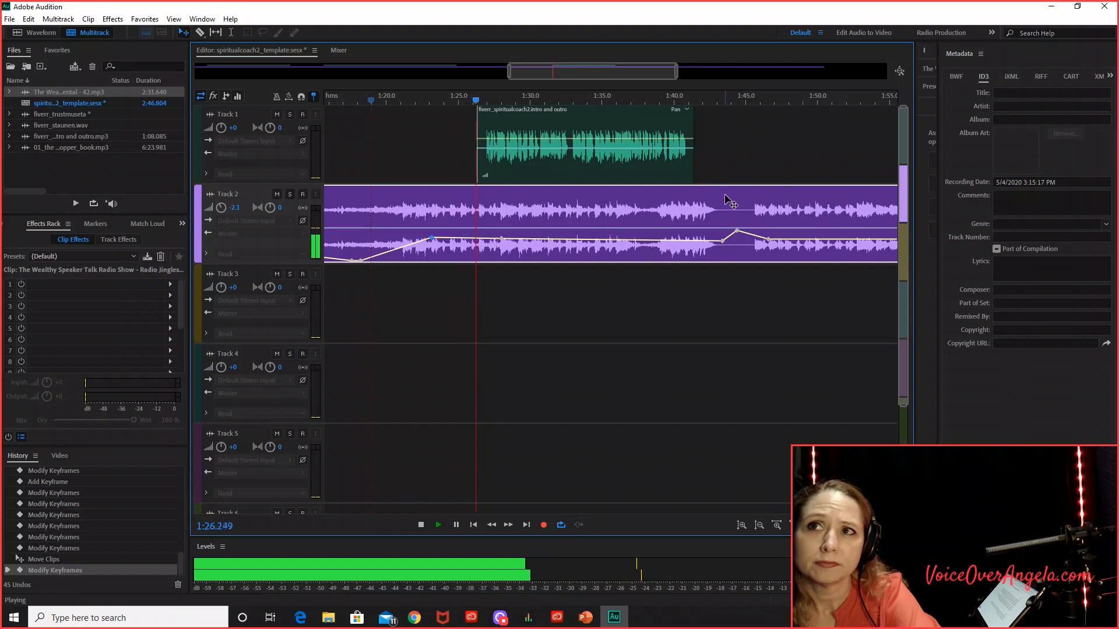
Shape the music's ending with keyframes that peak at about 1:42.5 and fade to near silence at about 1:46, while listening
{"action": "left_click_drag", "start_coordinate": [722, 244], "coordinate": [730, 230]}
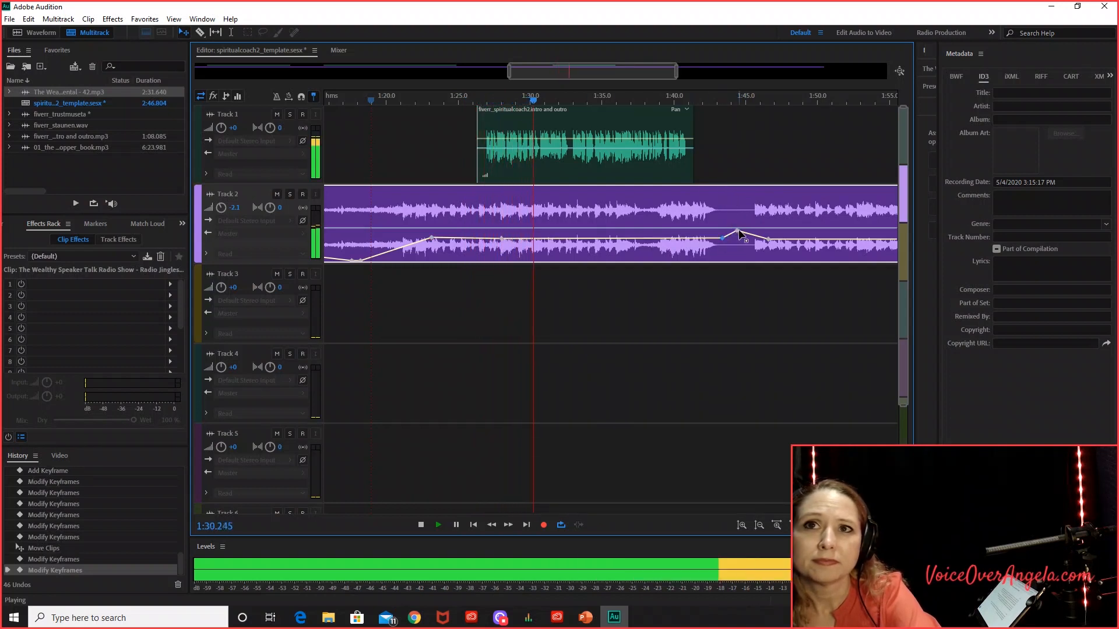
{"action": "left_click_drag", "start_coordinate": [725, 241], "coordinate": [798, 282]}
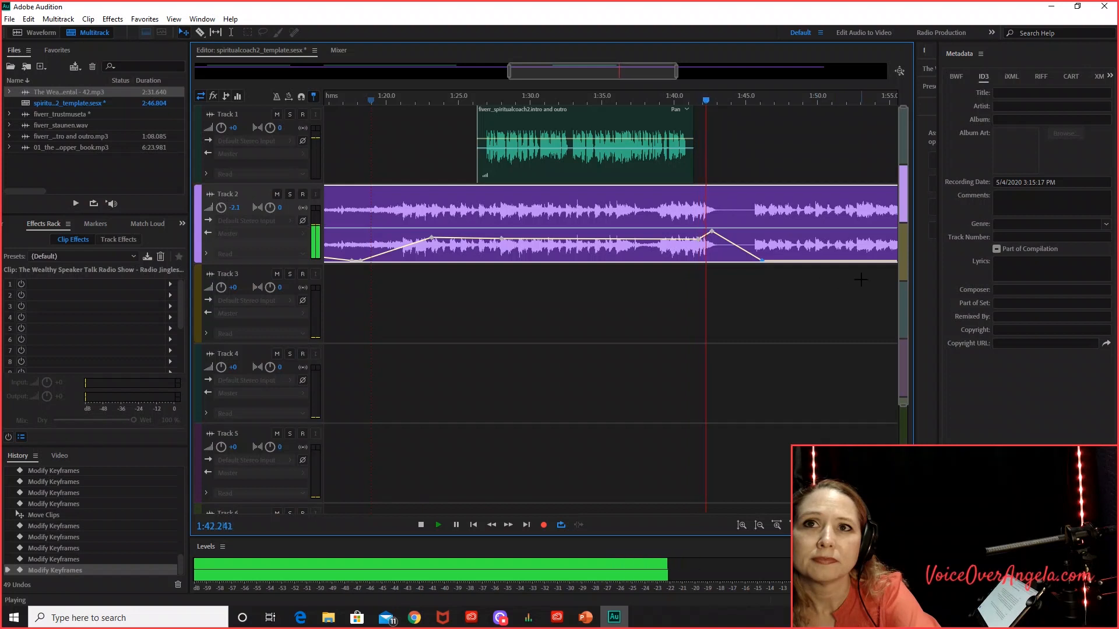
{"action": "key", "text": "space"}
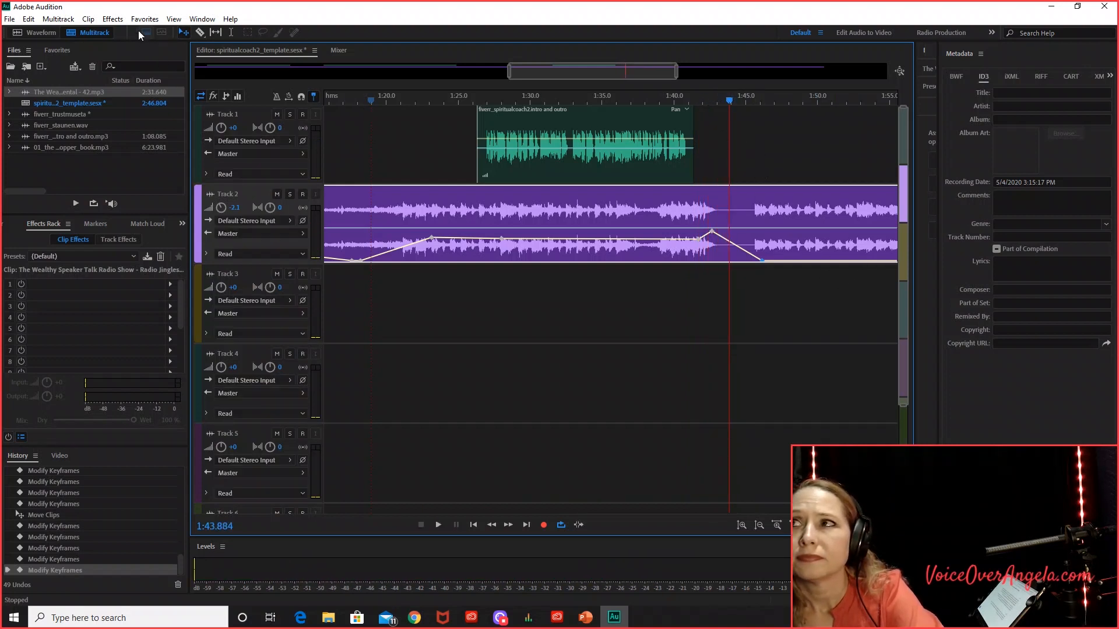
Split the music clip with the Razor tool at about 1:18 and 1:45, and cut away the music after the outro
{"action": "left_click", "coordinate": [202, 33]}
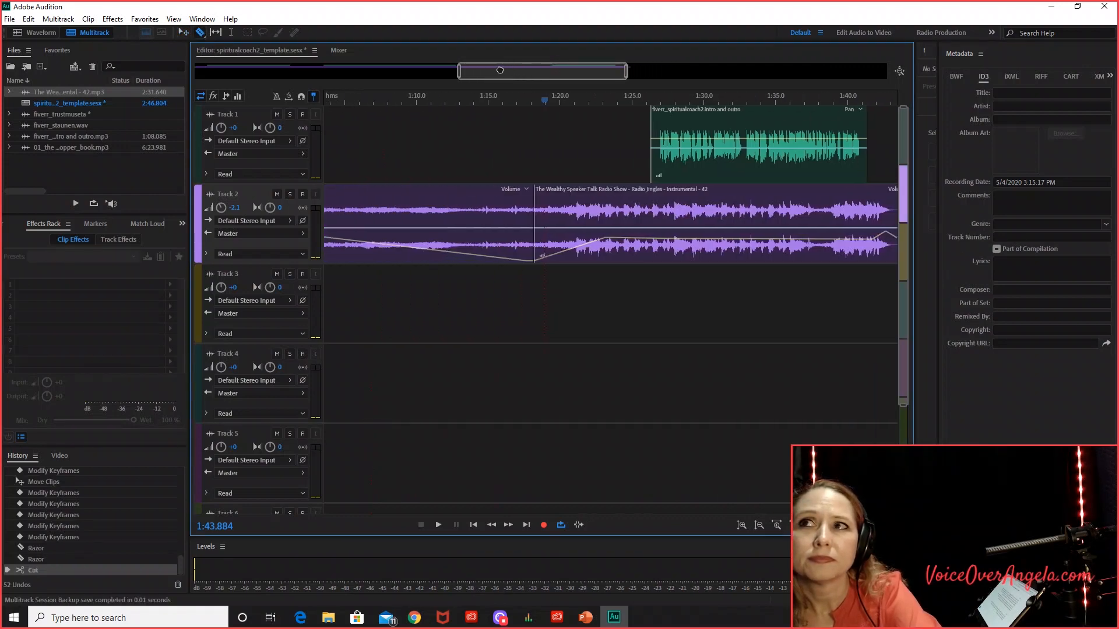
{"action": "scroll", "coordinate": [612, 187], "scroll_direction": "up", "scroll_amount": 5}
{"action": "left_click", "coordinate": [10, 19]}
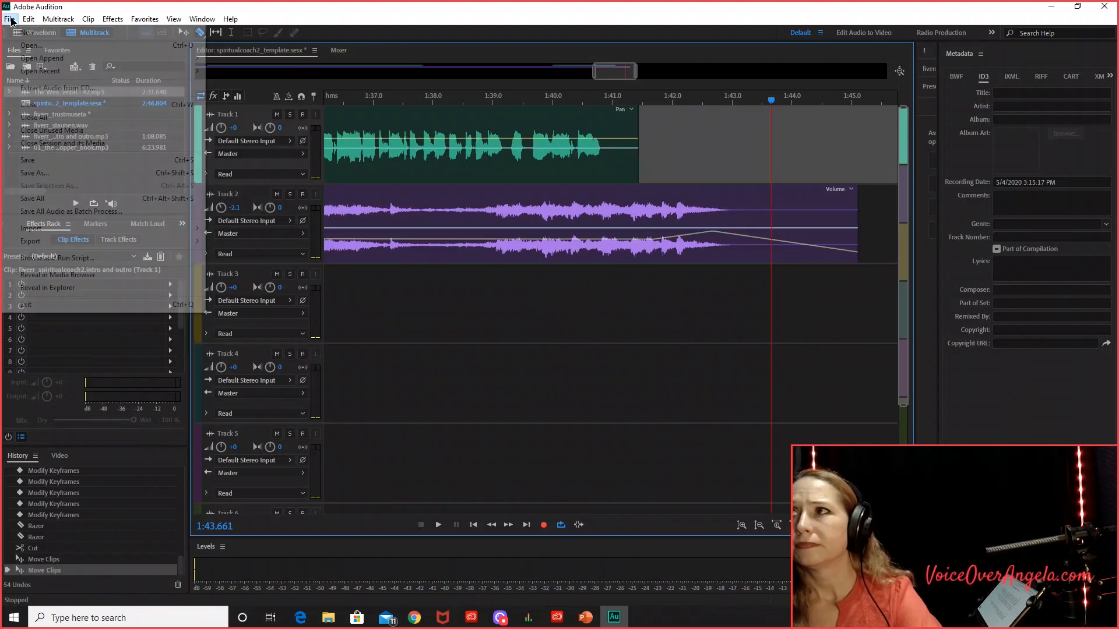
{"action": "left_click", "coordinate": [35, 169]}
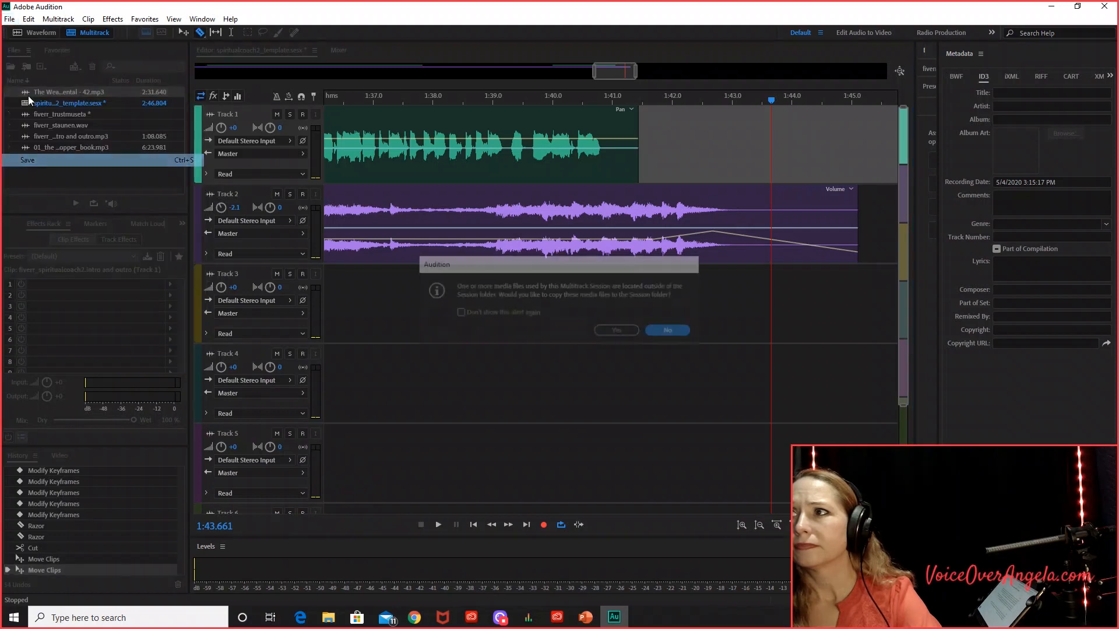
{"action": "left_click", "coordinate": [619, 330]}
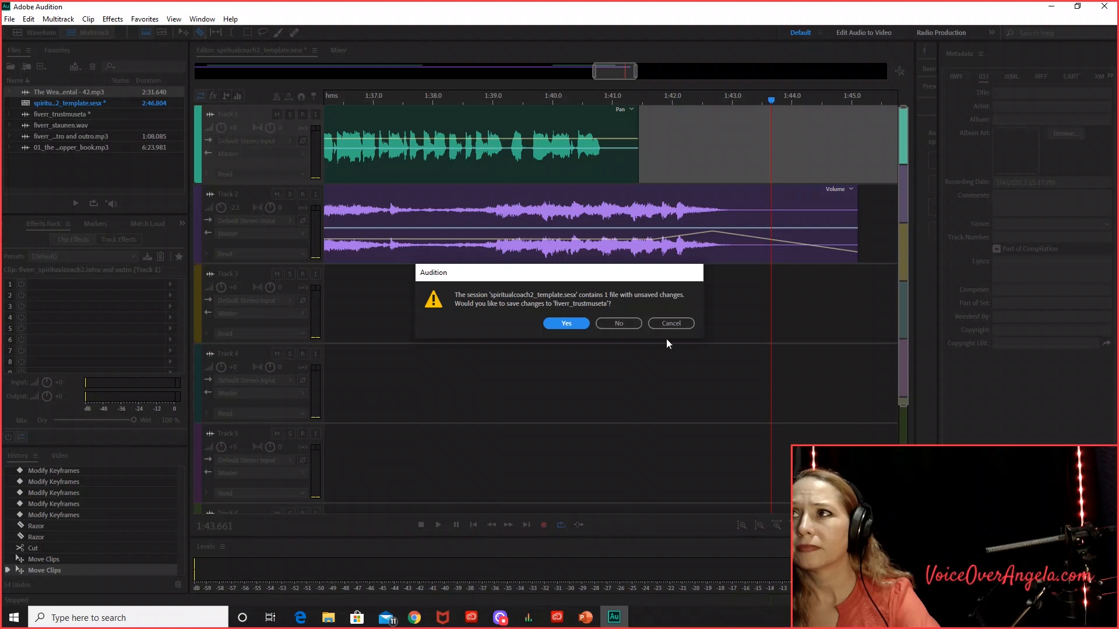
{"action": "left_click", "coordinate": [672, 323]}
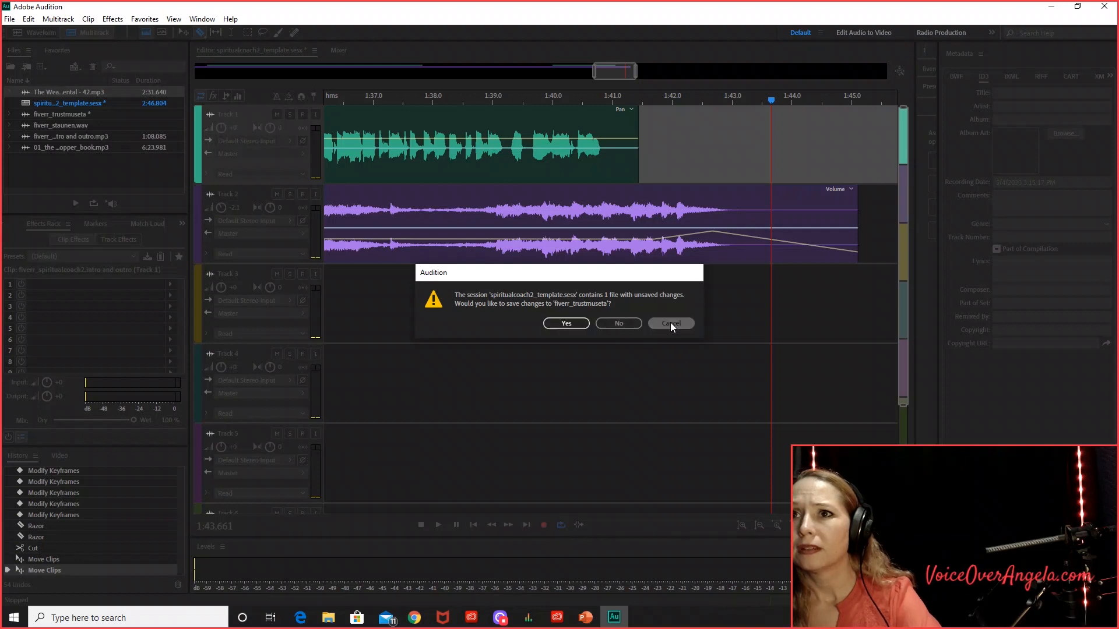
{"action": "left_click", "coordinate": [58, 113]}
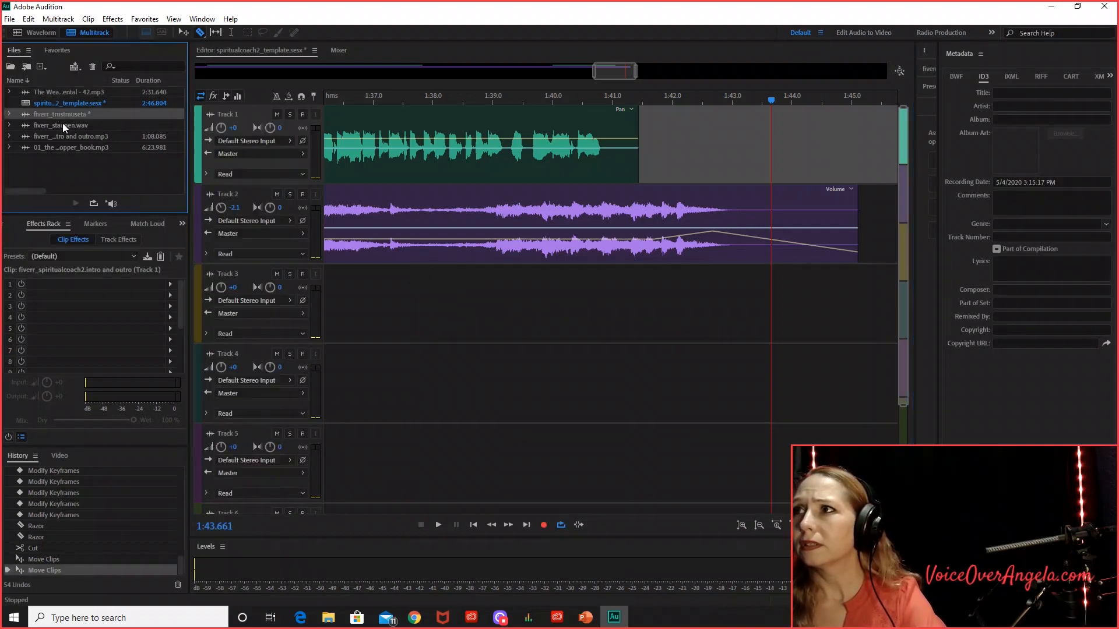
{"action": "left_click", "coordinate": [62, 123], "text": "ctrl"}
{"action": "right_click", "coordinate": [62, 122]}
{"action": "left_click", "coordinate": [96, 172]}
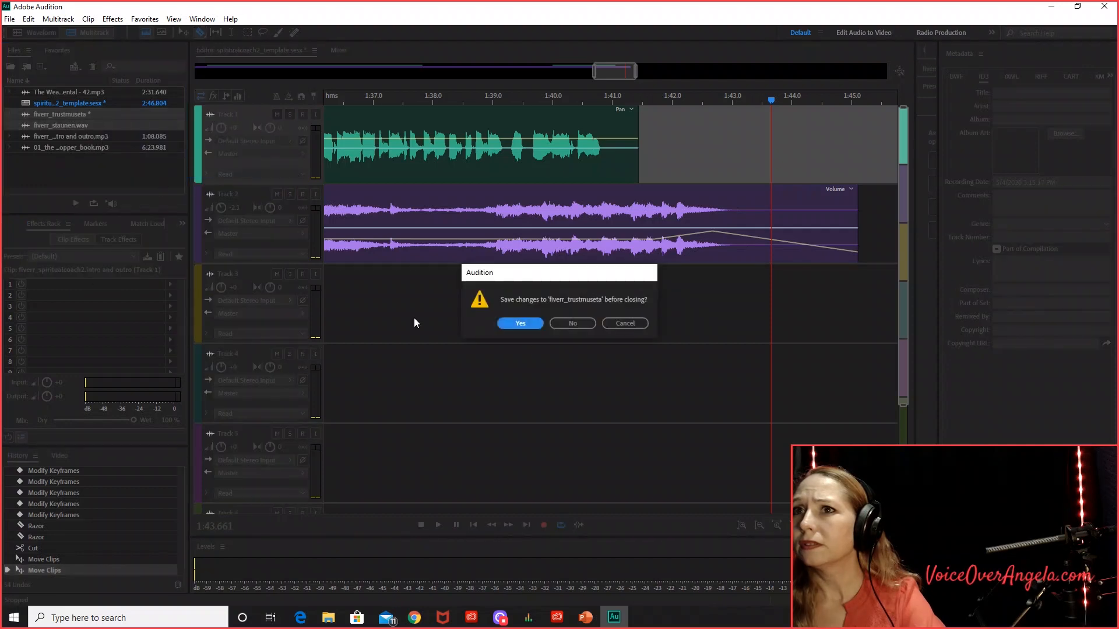
{"action": "left_click", "coordinate": [532, 324]}
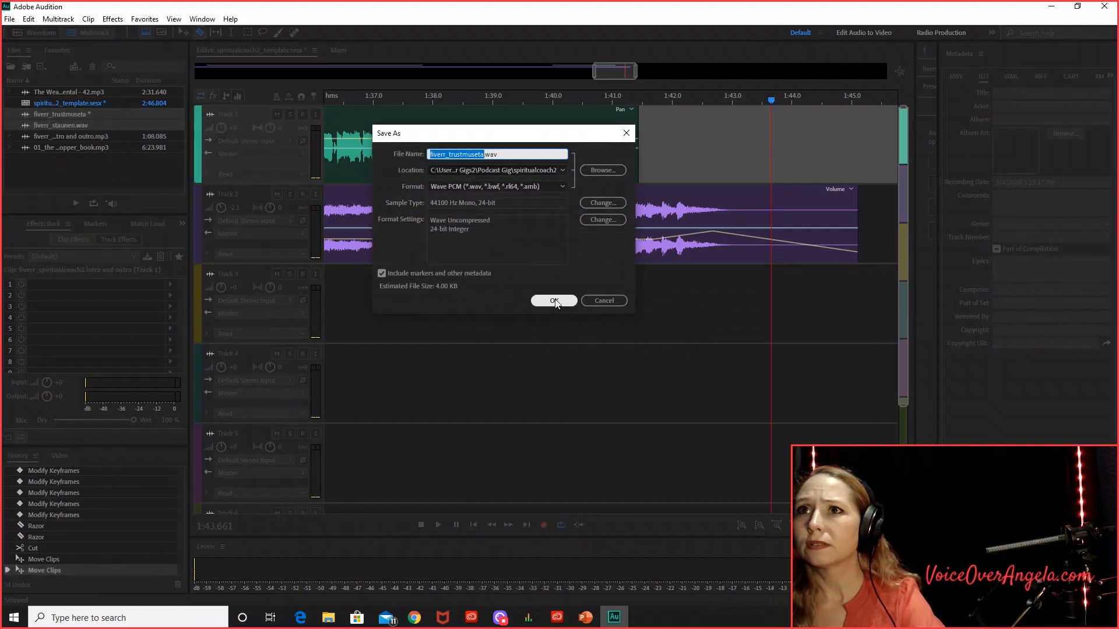
{"action": "left_click", "coordinate": [563, 169]}
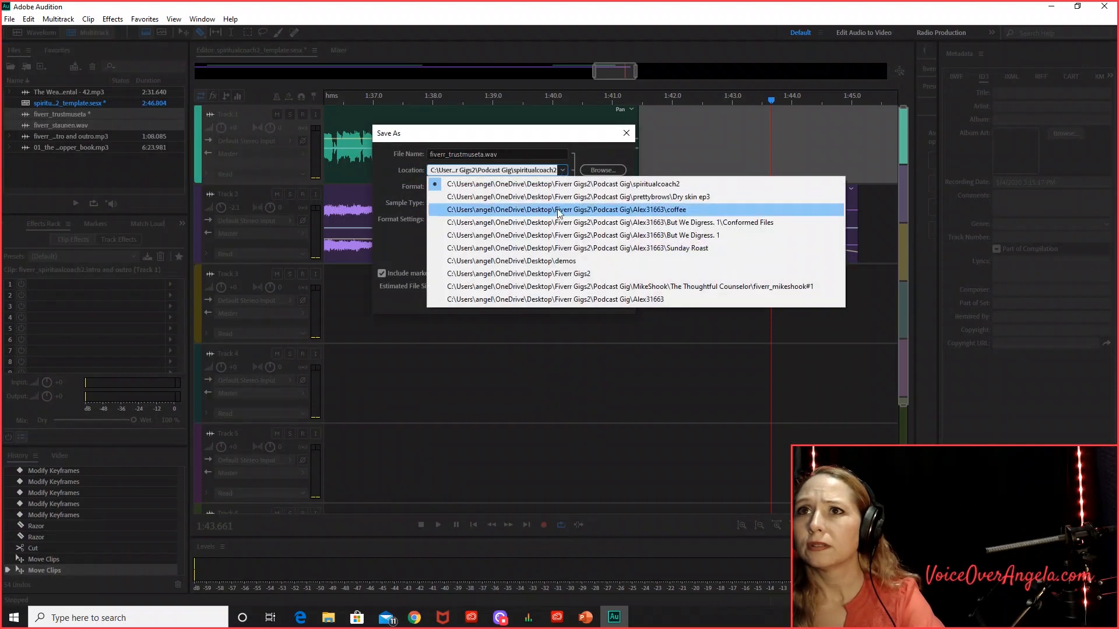
{"action": "left_click", "coordinate": [566, 275]}
{"action": "left_click", "coordinate": [553, 300]}
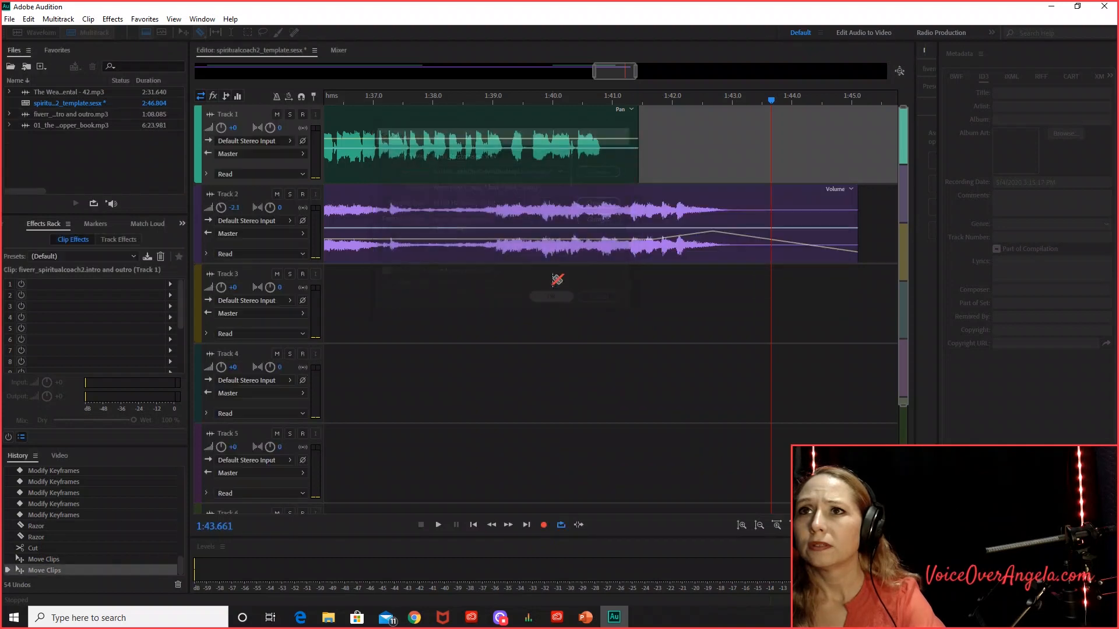
Save the multitrack session and copy its outside media files into the session folder
{"action": "left_click", "coordinate": [15, 22]}
{"action": "left_click", "coordinate": [27, 160]}
{"action": "left_click", "coordinate": [618, 334]}
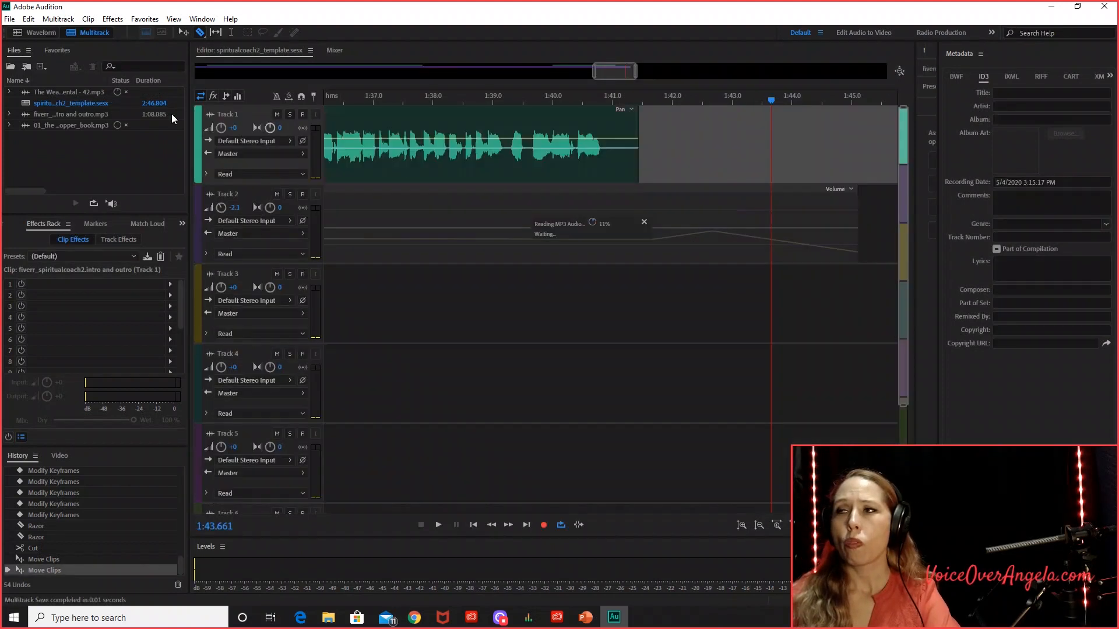
Export a mixdown of the entire session as spiritualcoach2_template_mixdown.mp3 to the spiritualcoach2 folder
{"action": "left_click", "coordinate": [8, 19]}
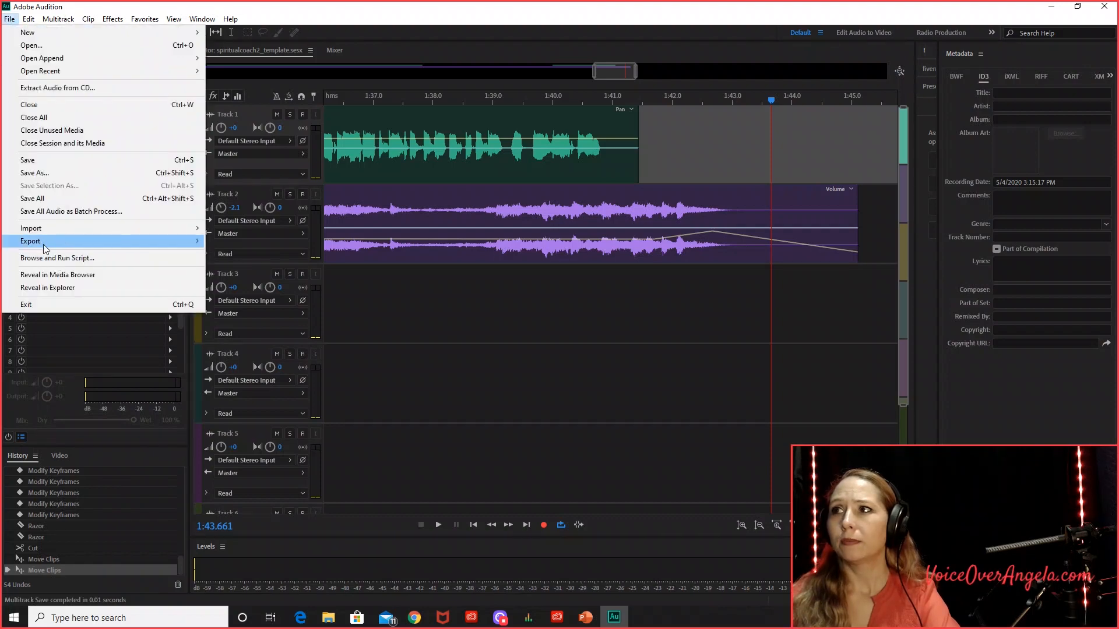
{"action": "mouse_move", "coordinate": [149, 241]}
{"action": "mouse_move", "coordinate": [251, 299]}
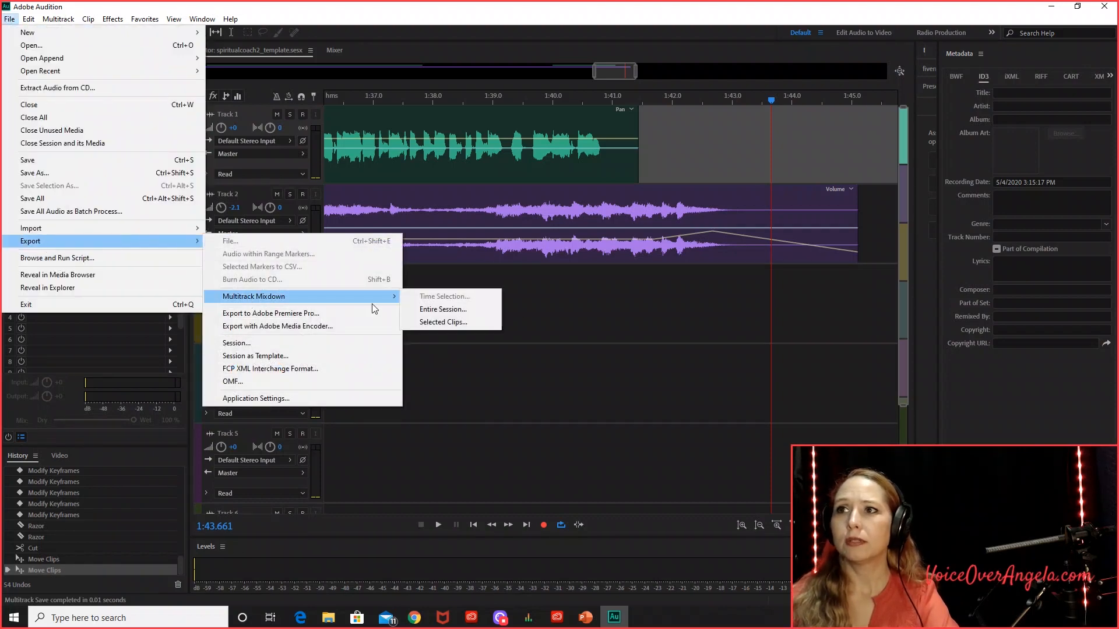
{"action": "left_click", "coordinate": [465, 310]}
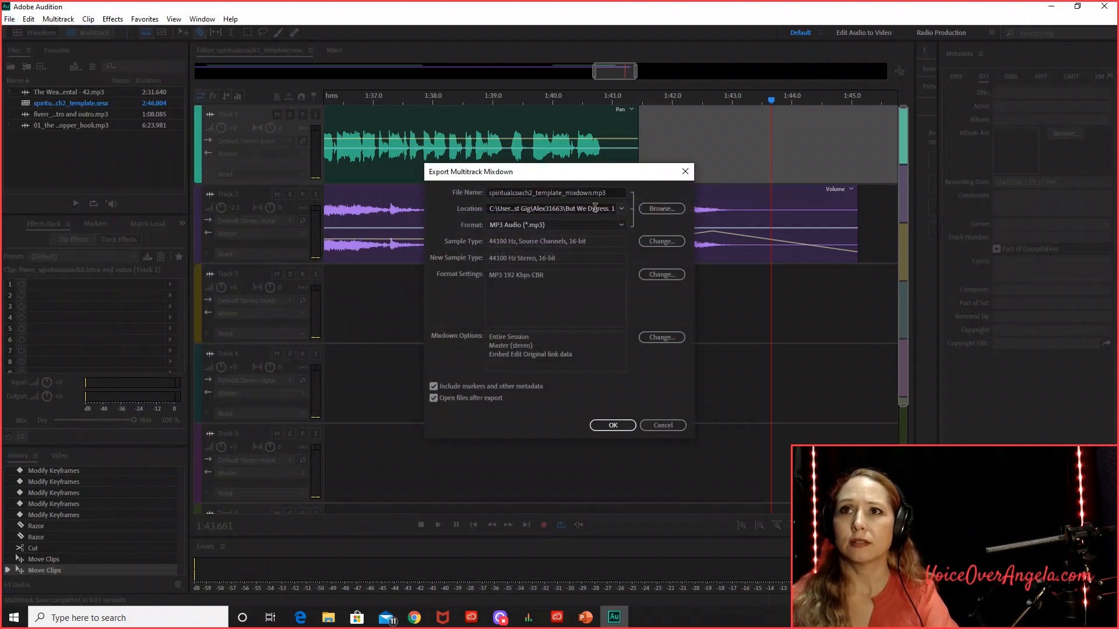
{"action": "left_click", "coordinate": [621, 209]}
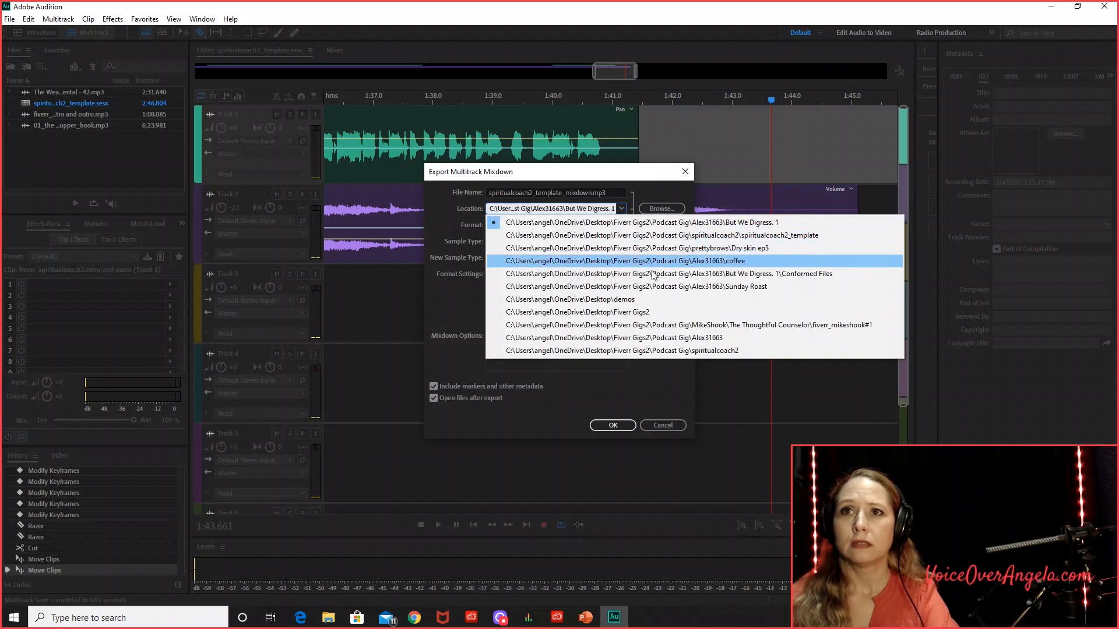
{"action": "left_click", "coordinate": [657, 351]}
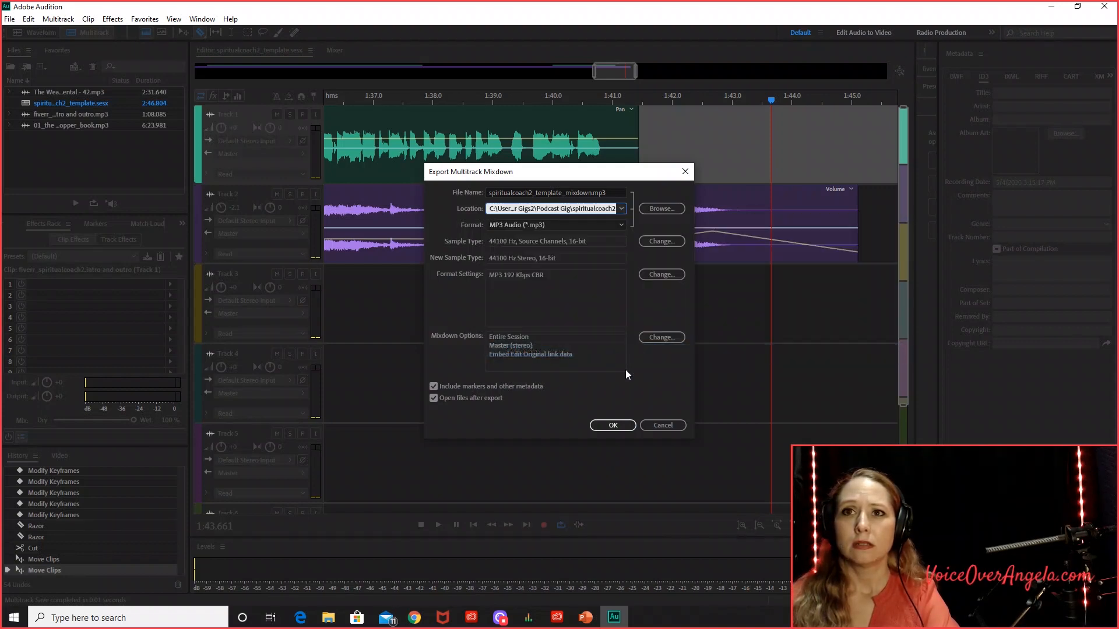
{"action": "left_click", "coordinate": [613, 426]}
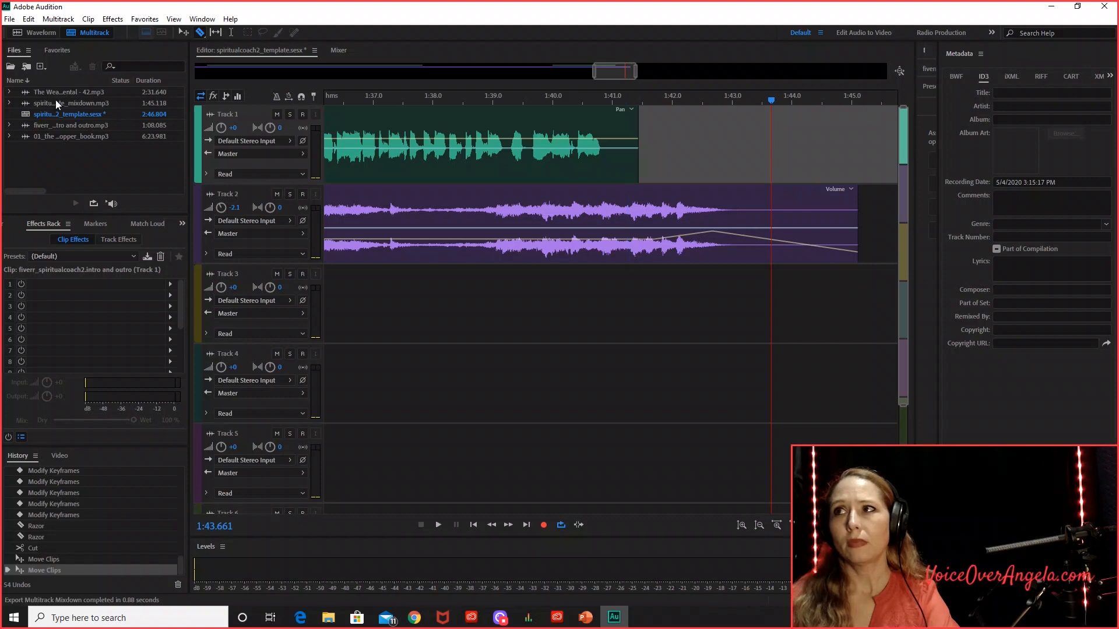
Open the mixdown and save its outro section, from about 1:17 to the end, as a separate outro MP3 file
{"action": "double_click", "coordinate": [56, 103]}
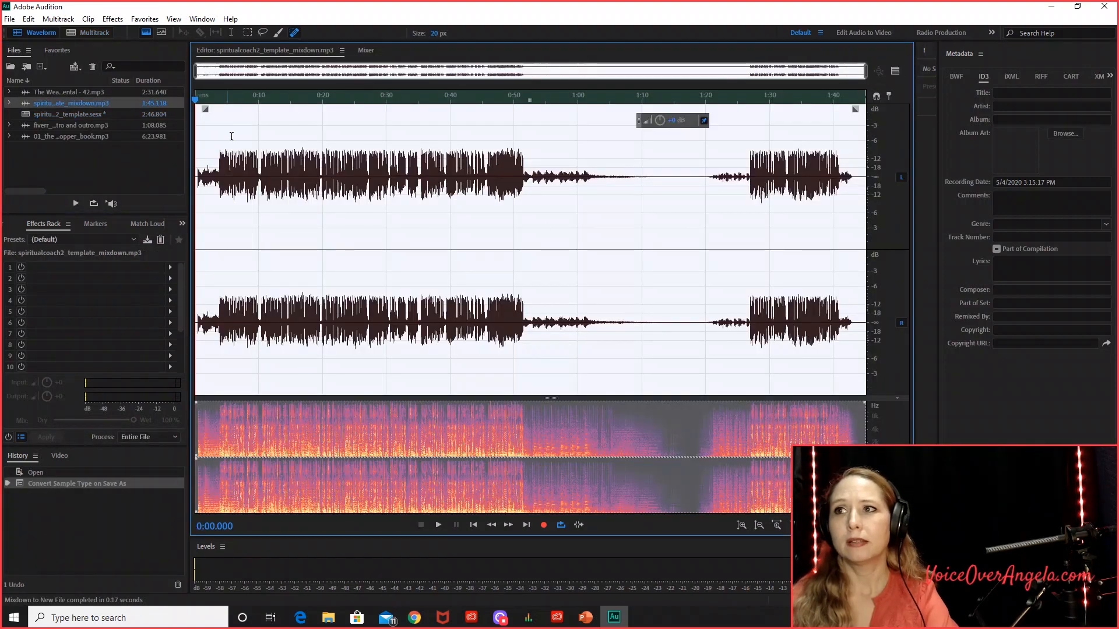
{"action": "scroll", "coordinate": [715, 221], "scroll_direction": "up", "scroll_amount": 5}
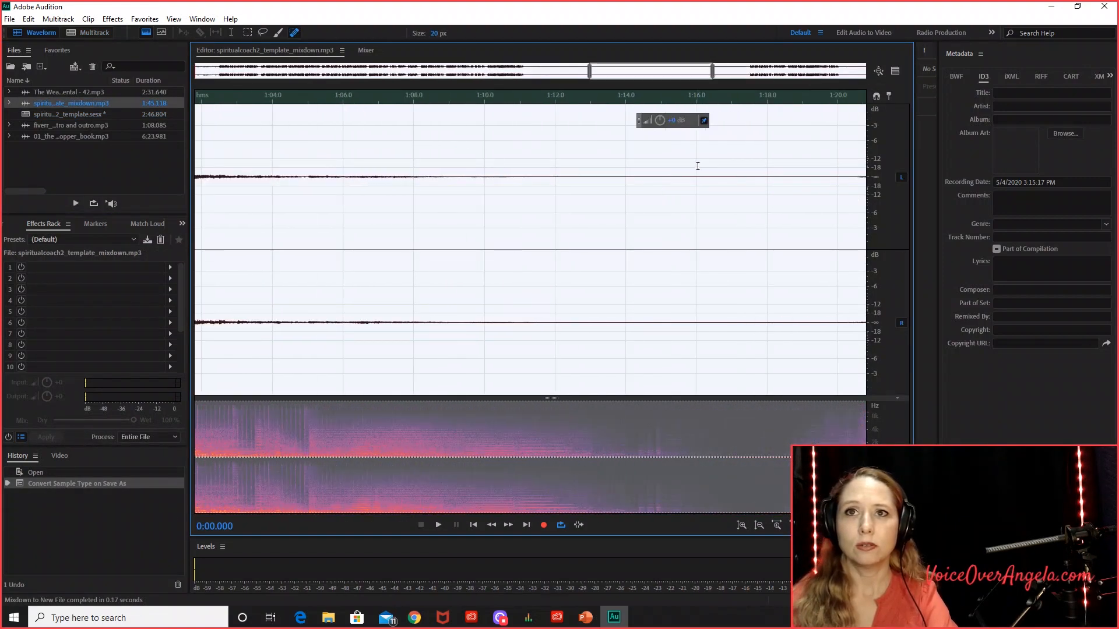
{"action": "left_click", "coordinate": [697, 166]}
{"action": "scroll", "coordinate": [491, 198], "scroll_direction": "down", "scroll_amount": 3}
{"action": "scroll", "coordinate": [548, 207], "scroll_direction": "up", "scroll_amount": 2}
{"action": "left_click_drag", "start_coordinate": [519, 184], "coordinate": [1086, 248]}
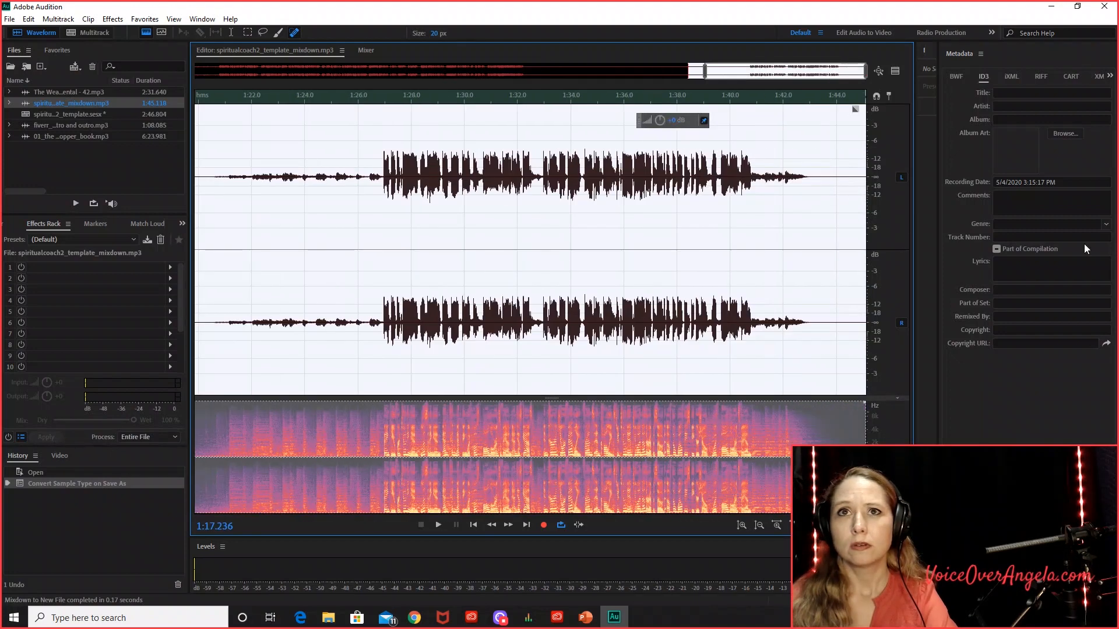
{"action": "right_click", "coordinate": [526, 157]}
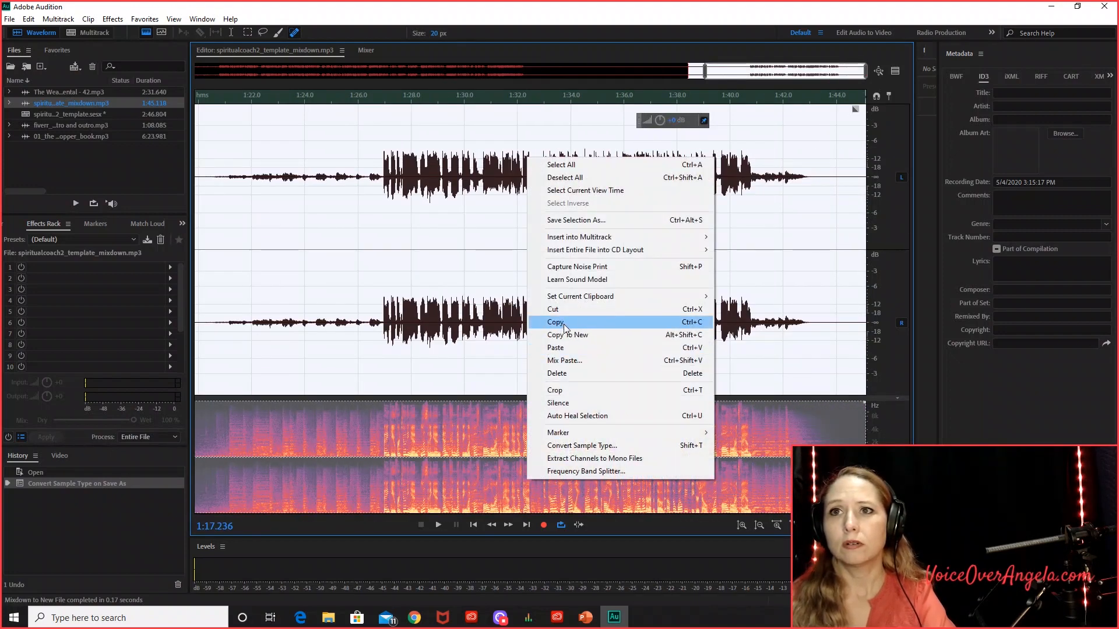
{"action": "left_click", "coordinate": [568, 335]}
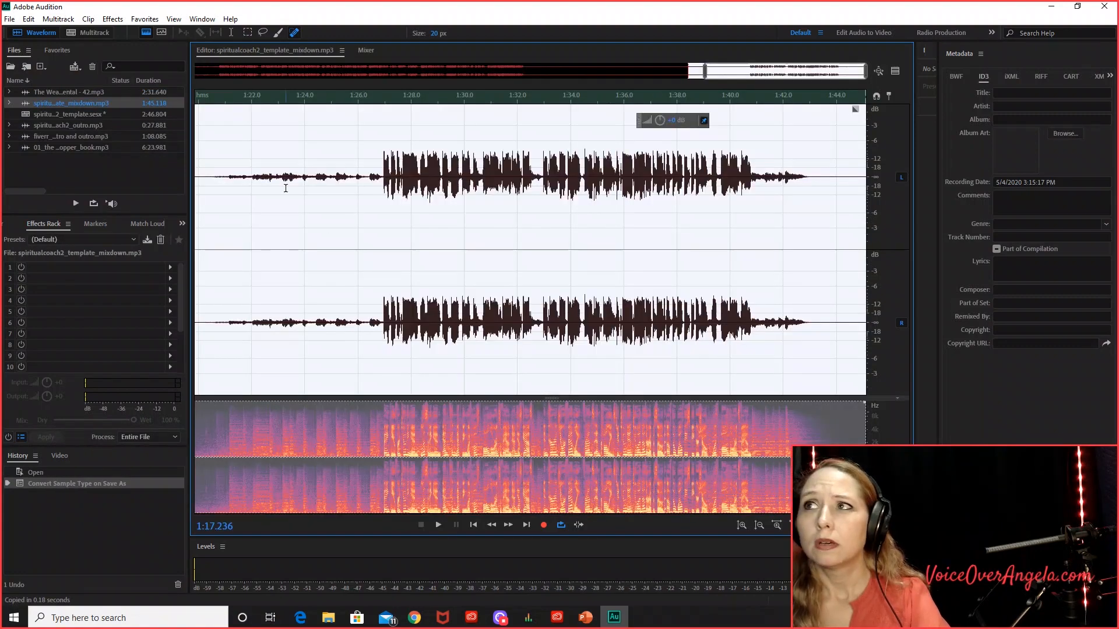
{"action": "scroll", "coordinate": [484, 197], "scroll_direction": "down", "scroll_amount": 5}
{"action": "scroll", "coordinate": [689, 206], "scroll_direction": "up", "scroll_amount": 6}
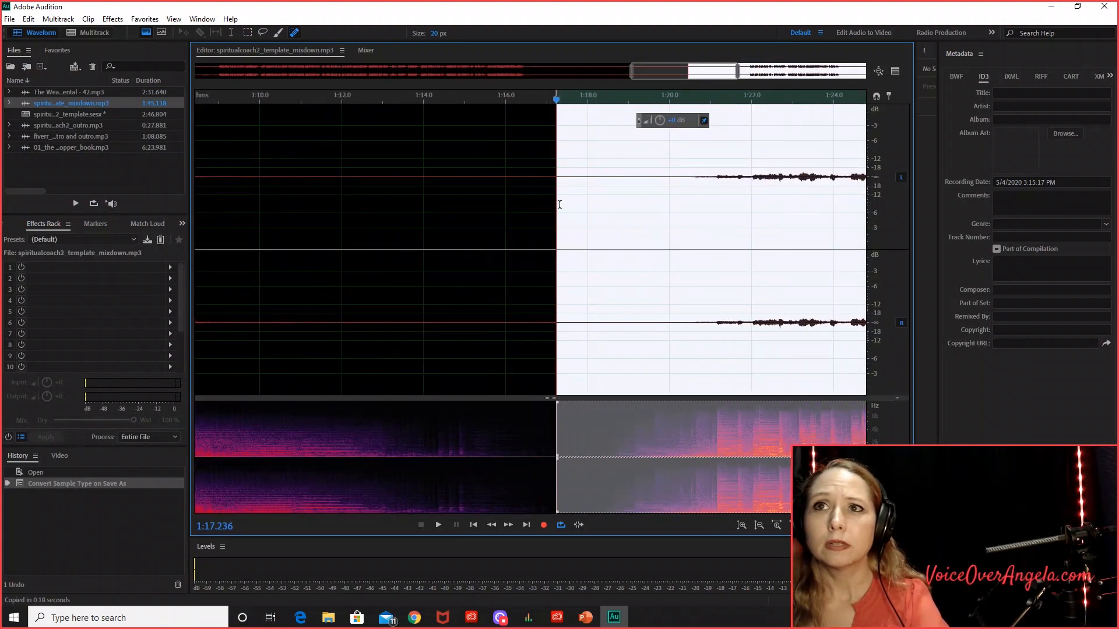
{"action": "left_click", "coordinate": [546, 207]}
{"action": "left_click_drag", "start_coordinate": [566, 208], "coordinate": [2, 228]}
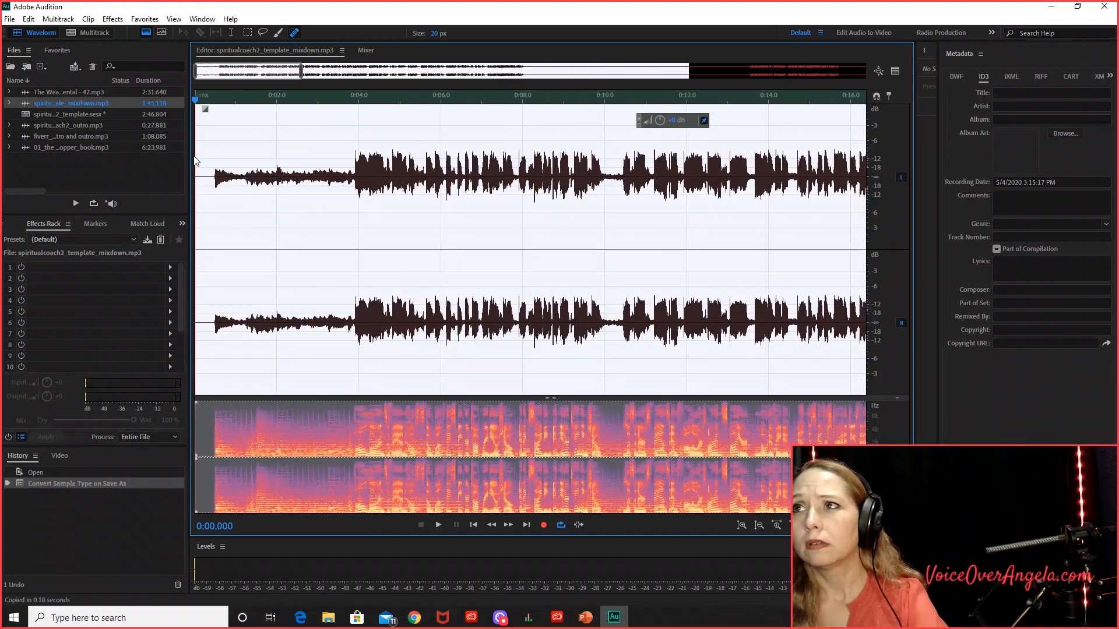
{"action": "left_click_drag", "start_coordinate": [194, 142], "coordinate": [212, 150]}
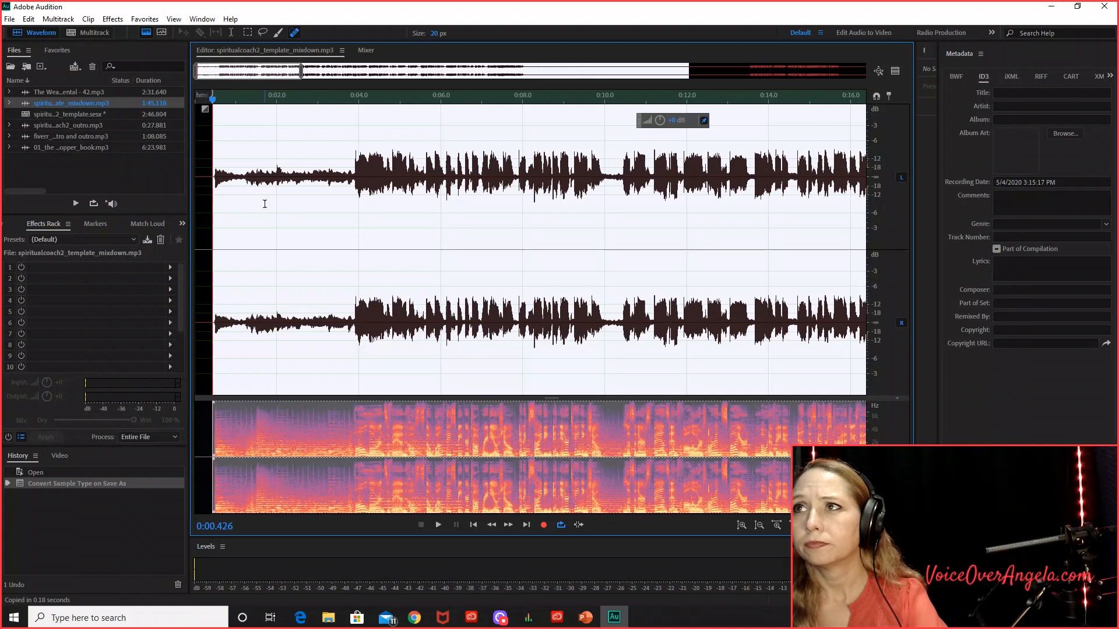
Delete the short silence before the music begins at the start of the mixdown
{"action": "left_click", "coordinate": [203, 185]}
{"action": "scroll", "coordinate": [230, 173], "scroll_direction": "up", "scroll_amount": 4}
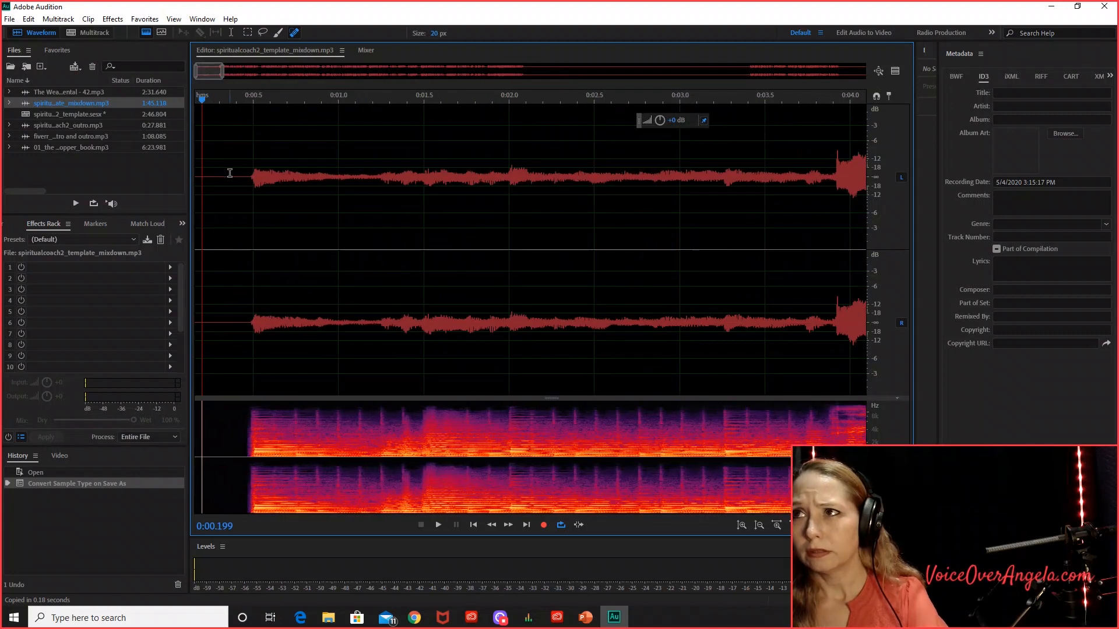
{"action": "left_click_drag", "start_coordinate": [252, 175], "coordinate": [76, 173]}
{"action": "key", "text": "Delete"}
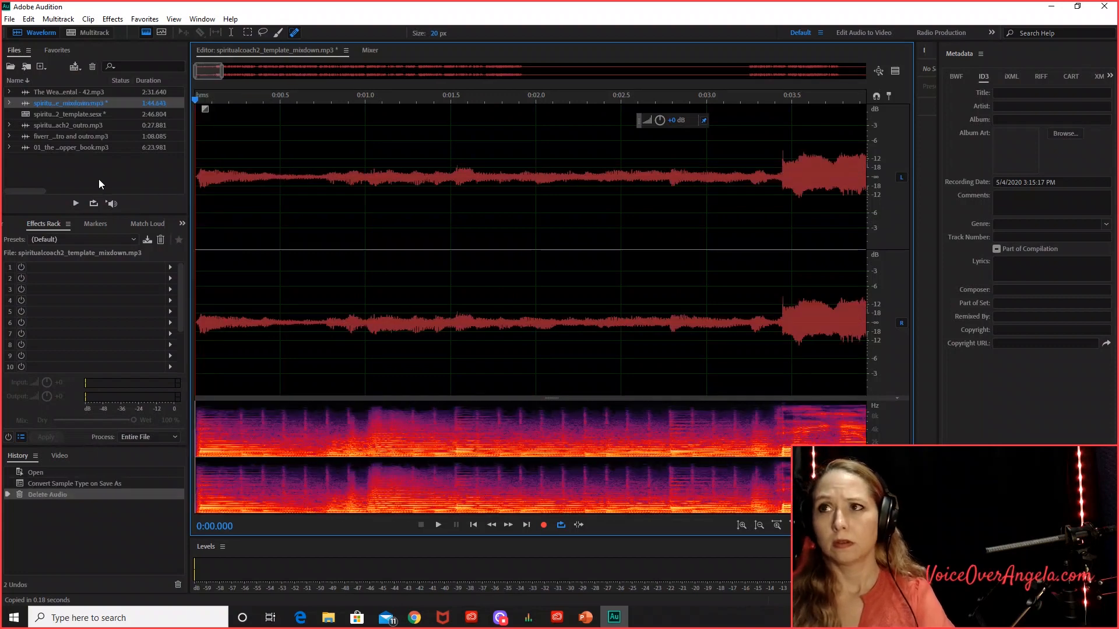
Delete the outro section after the intro's music fade-out, from about 1:17 to the end of the mixdown
{"action": "left_click_drag", "start_coordinate": [204, 71], "coordinate": [680, 101]}
{"action": "left_click_drag", "start_coordinate": [654, 175], "coordinate": [1118, 189]}
{"action": "key", "text": "Delete"}
{"action": "scroll", "coordinate": [637, 174], "scroll_direction": "down", "scroll_amount": 10}
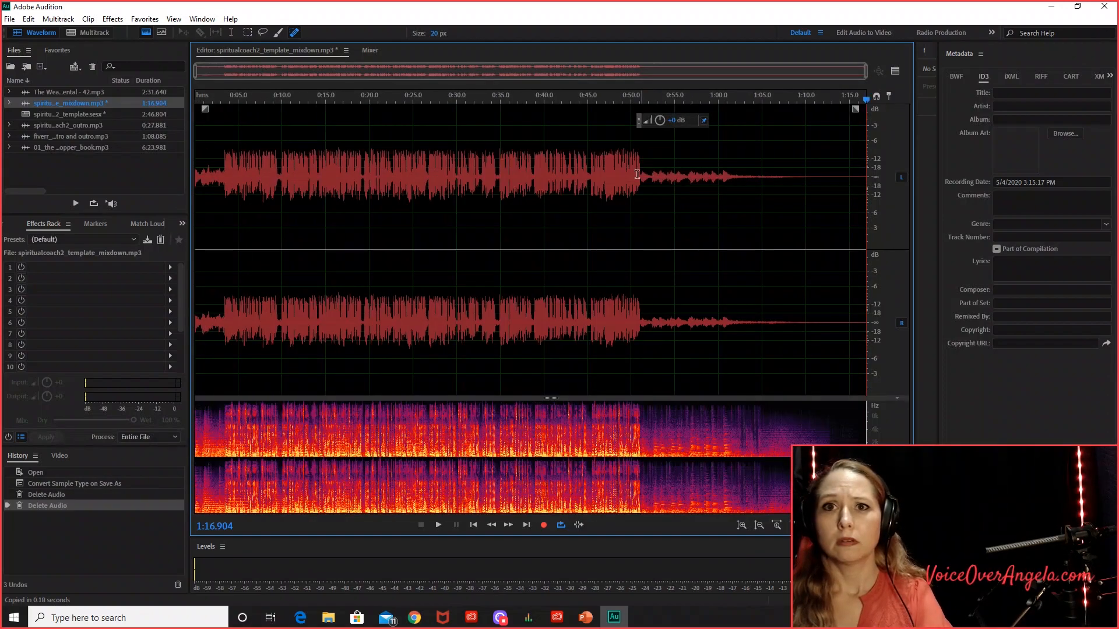
Play the opening of the trimmed intro as a check and start saving it under a separate file name
{"action": "left_click", "coordinate": [204, 133]}
{"action": "key", "text": "space"}
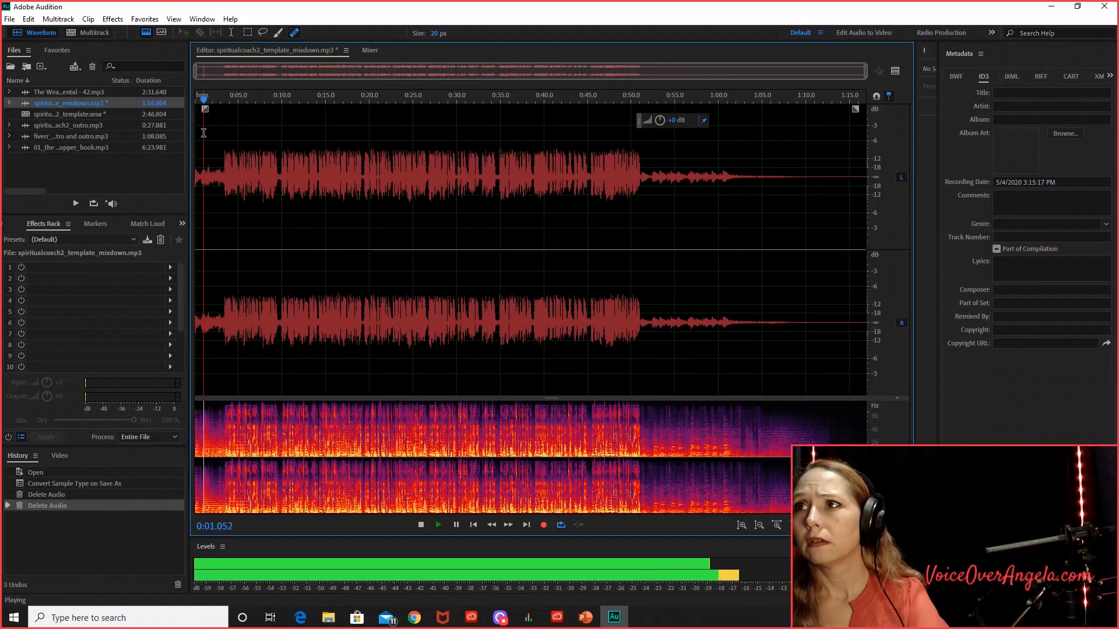
{"action": "key", "text": "space"}
{"action": "left_click", "coordinate": [9, 19]}
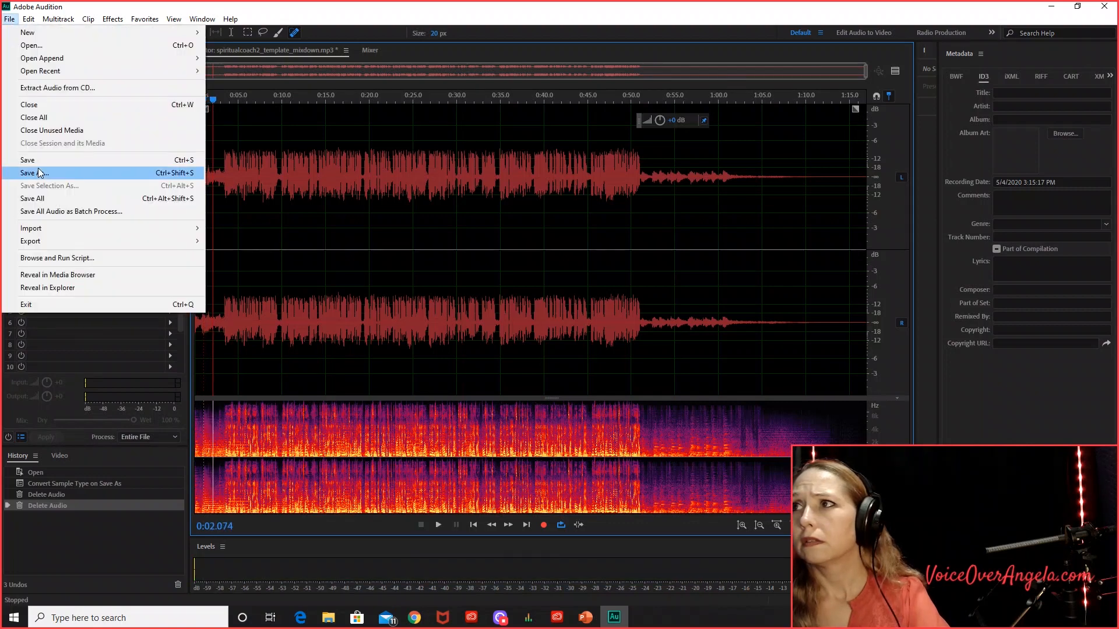
{"action": "left_click", "coordinate": [39, 173]}
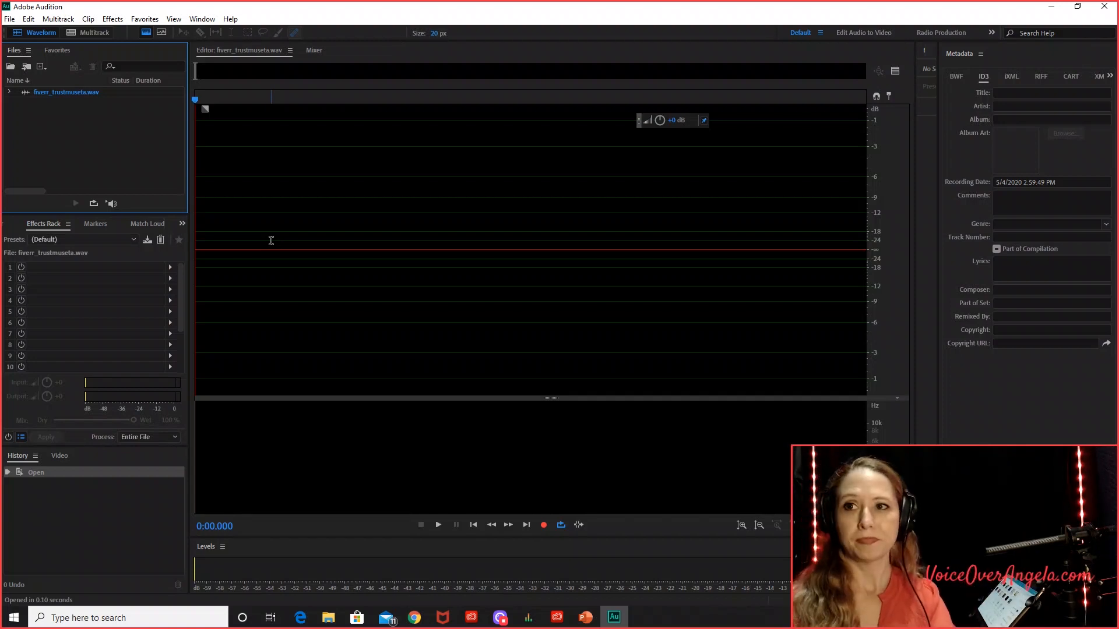
{"action": "left_click", "coordinate": [544, 525]}
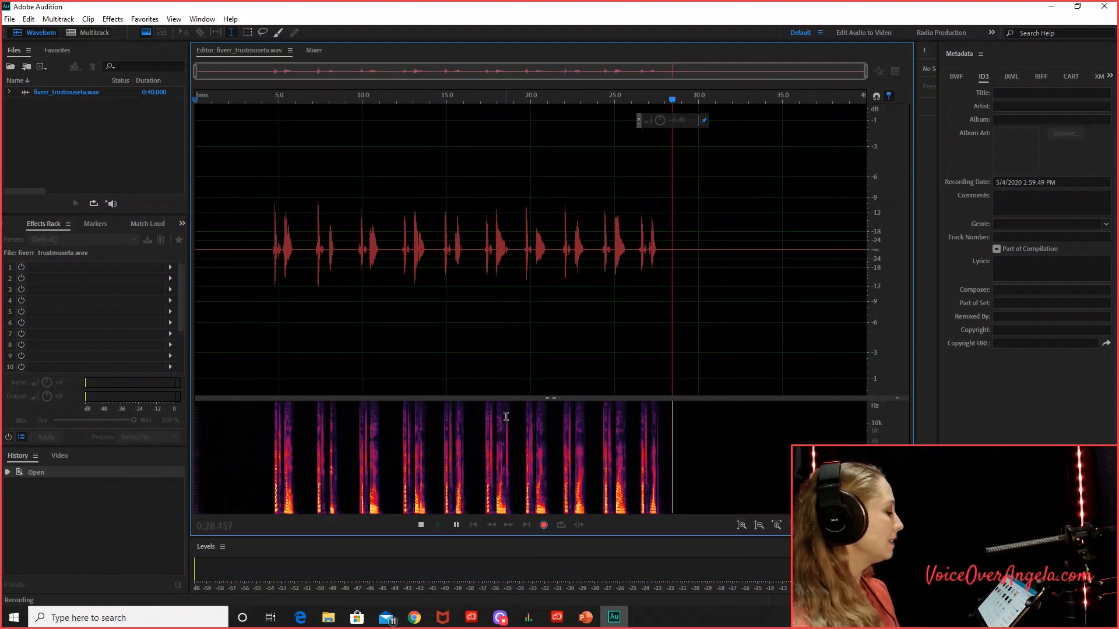
{"action": "left_click", "coordinate": [421, 525]}
{"action": "left_click", "coordinate": [289, 190]}
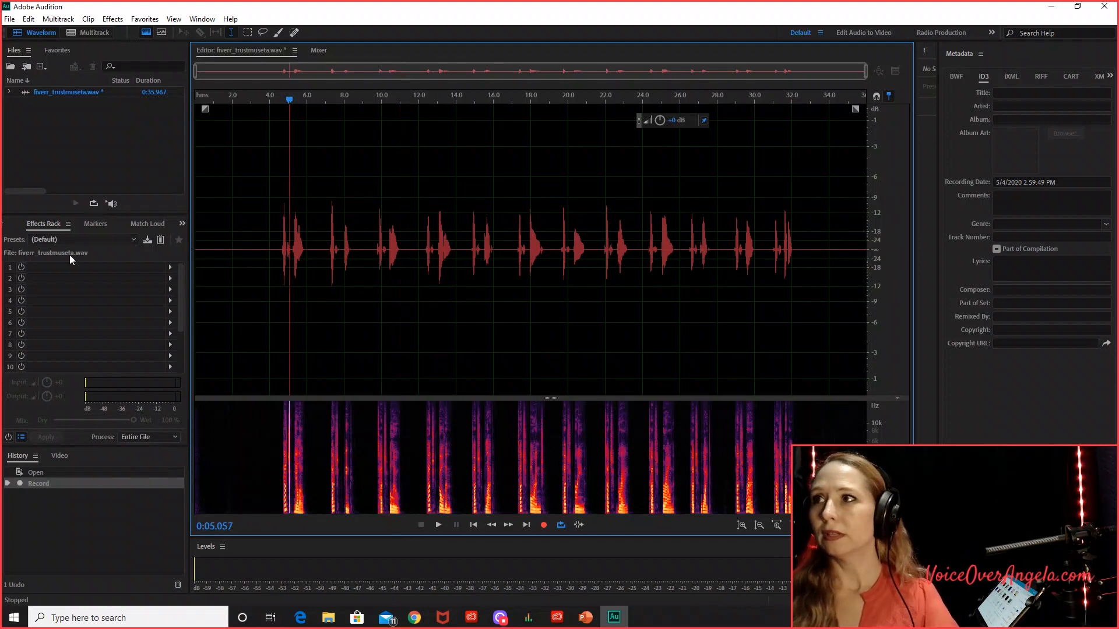
Load the VoiceOver effects rack preset for the recording and play the first take with it
{"action": "left_click", "coordinate": [134, 240]}
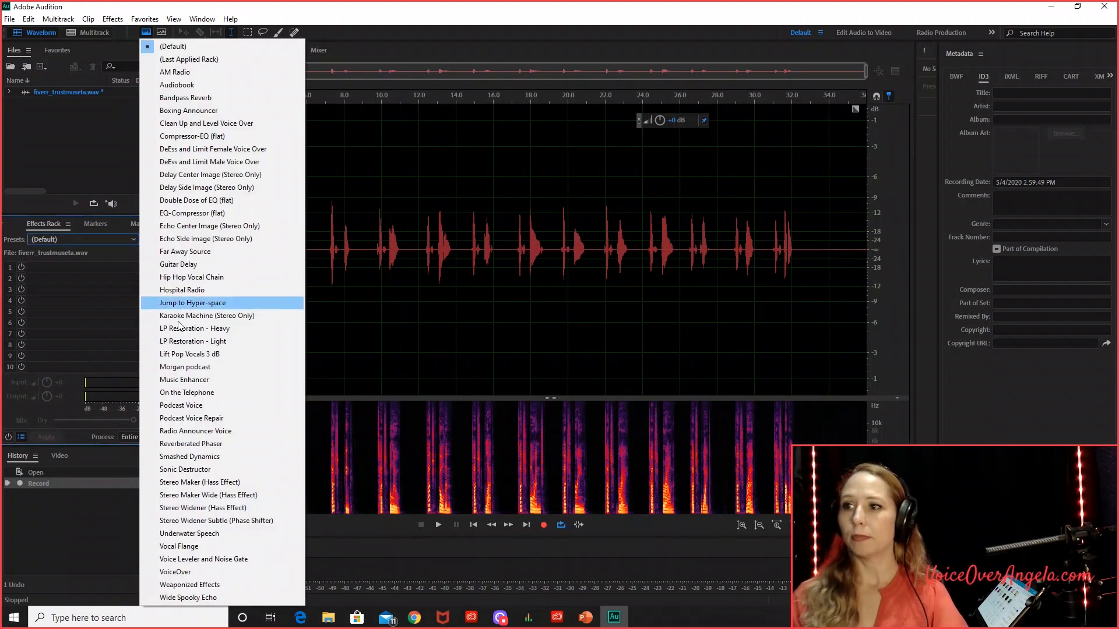
{"action": "left_click", "coordinate": [178, 572]}
{"action": "left_click", "coordinate": [265, 213]}
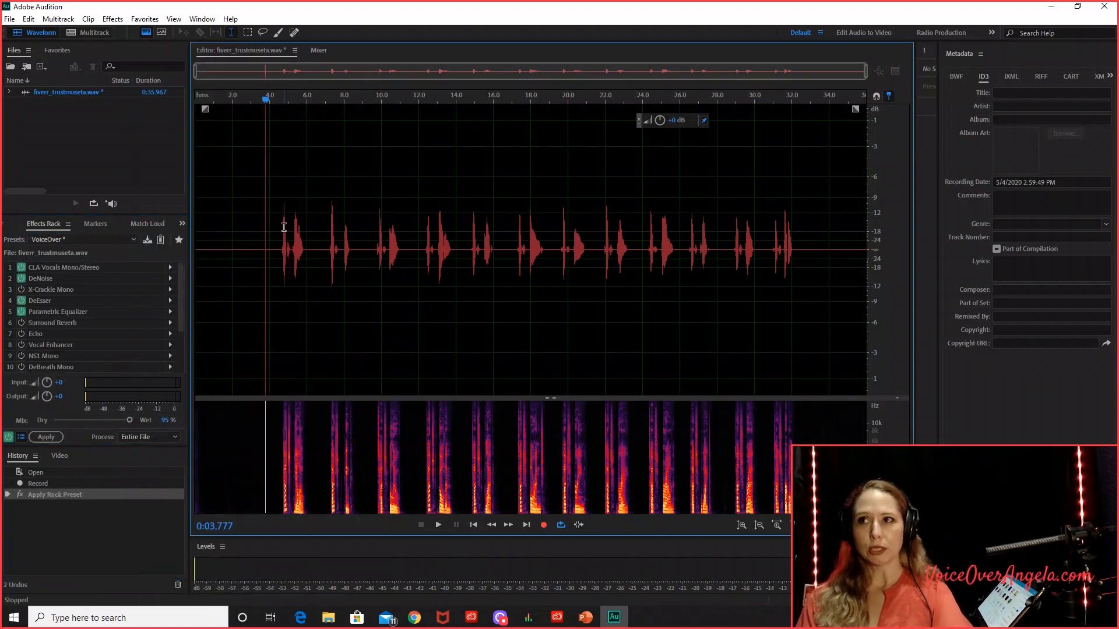
{"action": "scroll", "coordinate": [284, 227], "scroll_direction": "up", "scroll_amount": 5}
{"action": "key", "text": "space"}
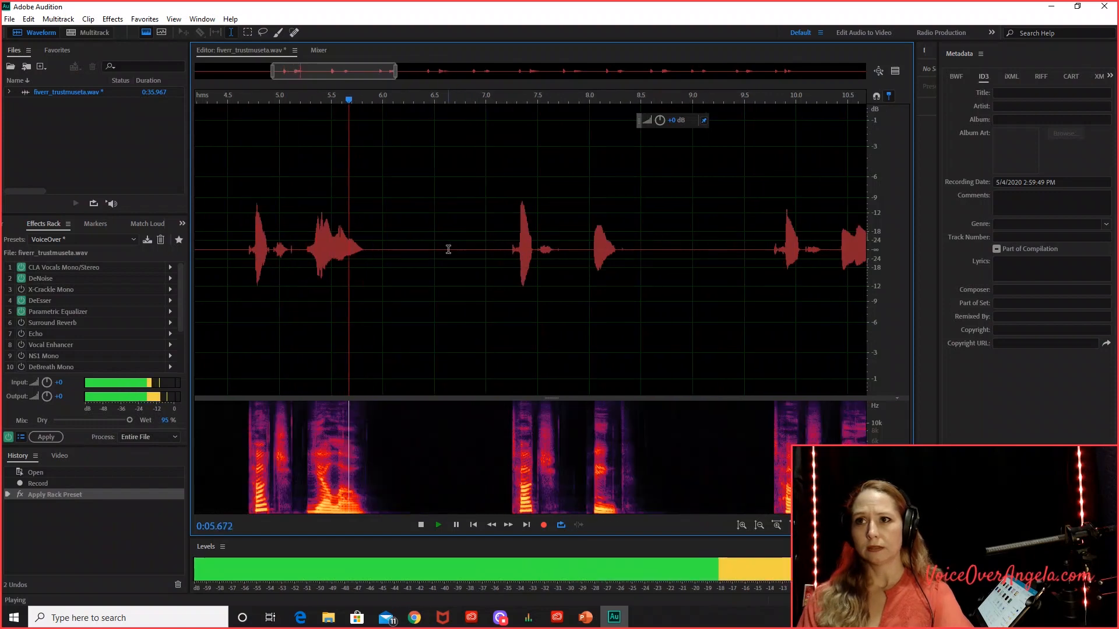
{"action": "key", "text": "space"}
Heal the click between the words of the first take, at about 5.1 seconds, with the Spot Healing Brush
{"action": "scroll", "coordinate": [295, 375], "scroll_direction": "up", "scroll_amount": 3}
{"action": "key", "text": "b"}
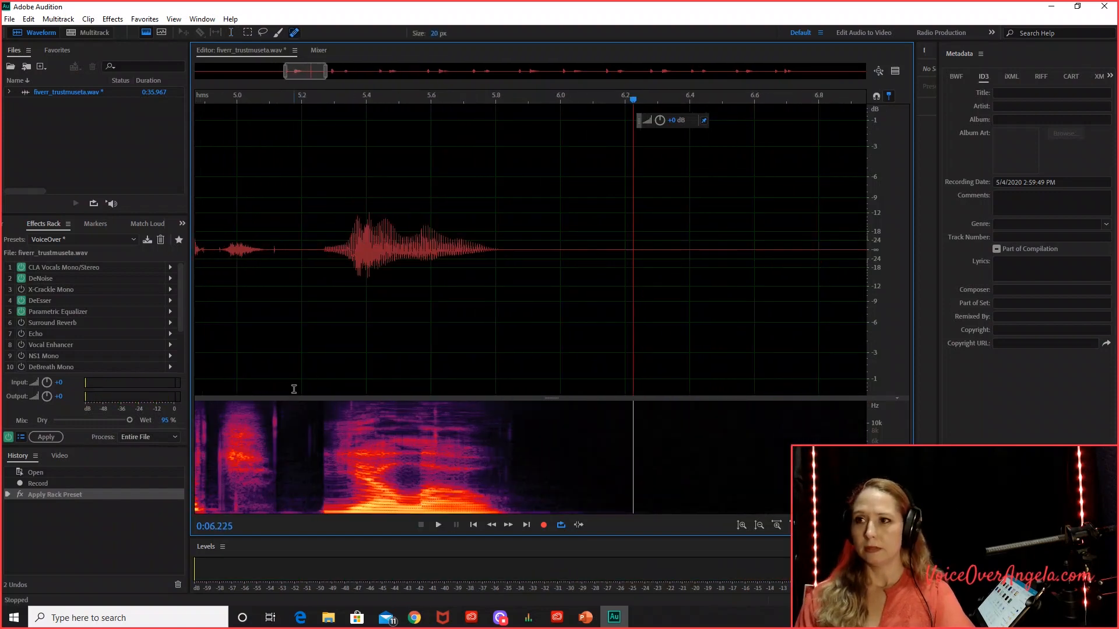
{"action": "scroll", "coordinate": [294, 384], "scroll_direction": "down", "scroll_amount": 2}
{"action": "scroll", "coordinate": [169, 308], "scroll_direction": "down", "scroll_amount": 2}
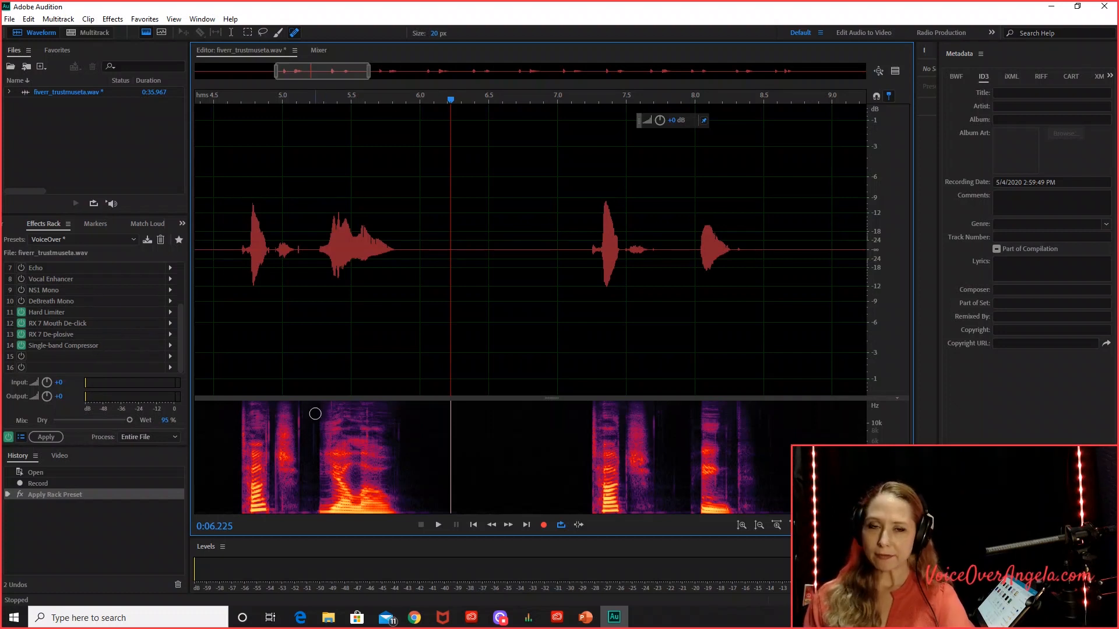
{"action": "scroll", "coordinate": [282, 407], "scroll_direction": "up", "scroll_amount": 3}
{"action": "left_click_drag", "start_coordinate": [318, 405], "coordinate": [320, 510]}
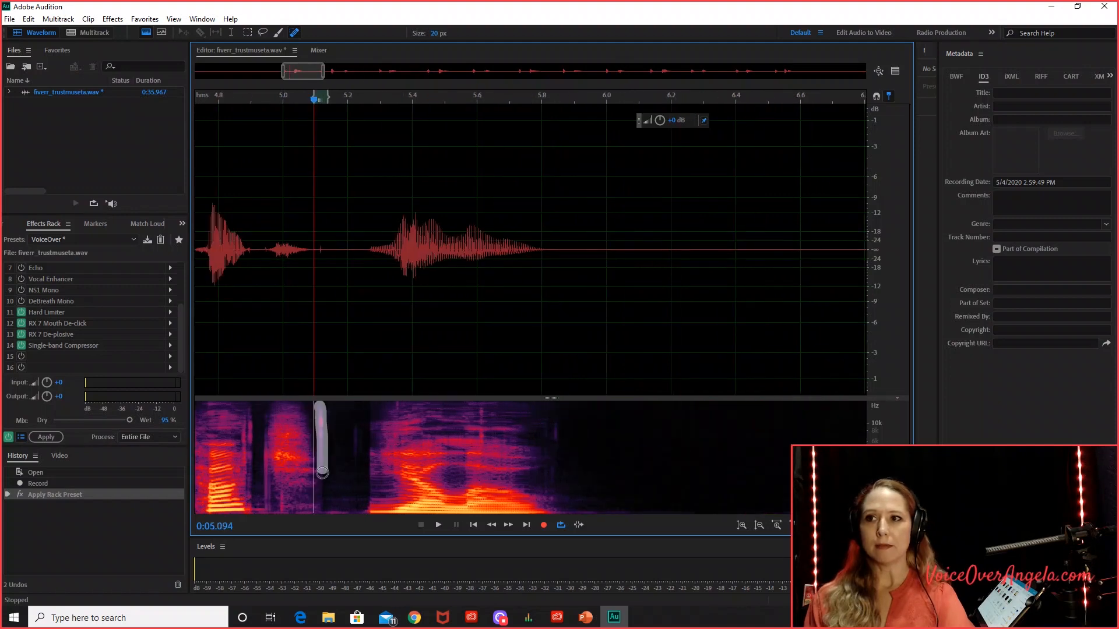
{"action": "left_click", "coordinate": [358, 302]}
{"action": "scroll", "coordinate": [358, 301], "scroll_direction": "down", "scroll_amount": 3}
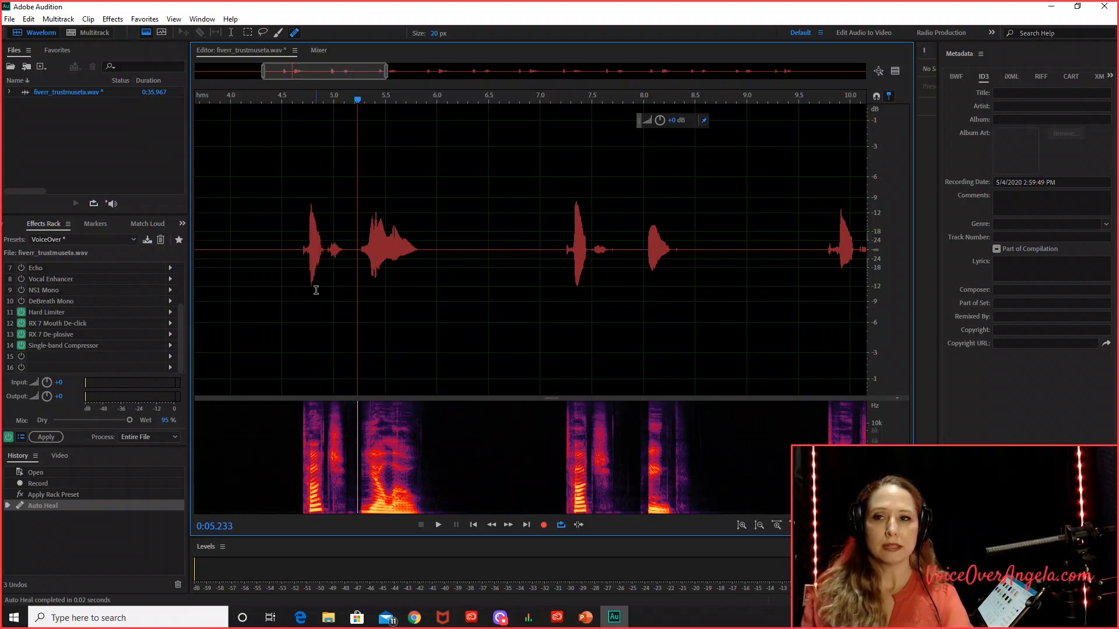
Play the following takes and heal three noise spots between the words of the take at about 12.4 to 13 seconds
{"action": "left_click", "coordinate": [290, 249]}
{"action": "key", "text": "space"}
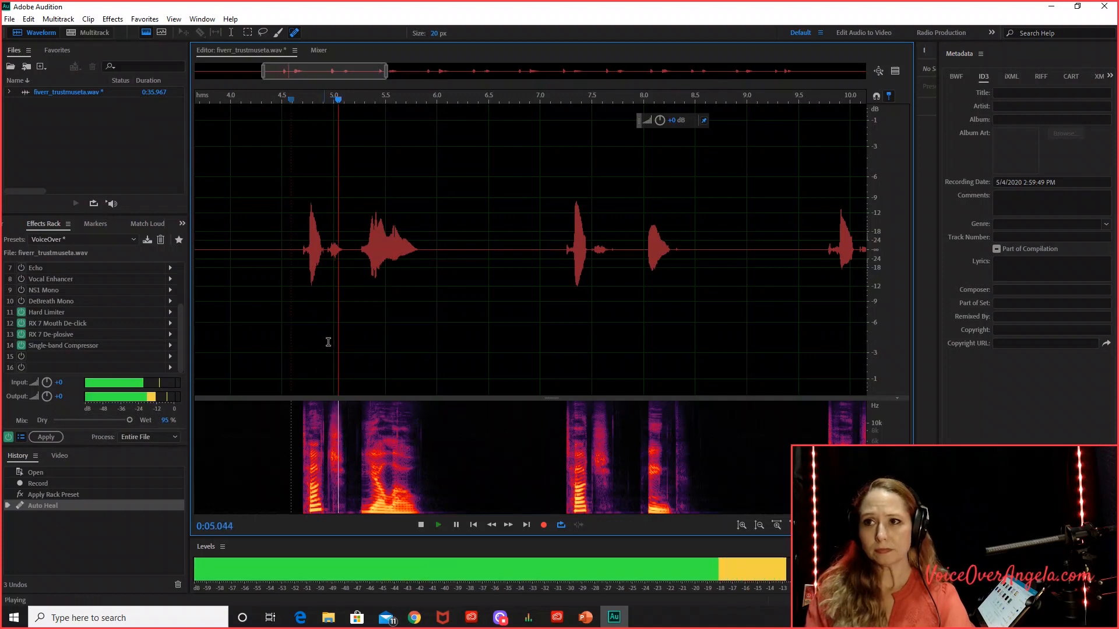
{"action": "scroll", "coordinate": [373, 408], "scroll_direction": "up", "scroll_amount": 2}
{"action": "scroll", "coordinate": [408, 350], "scroll_direction": "down", "scroll_amount": 3}
{"action": "scroll", "coordinate": [392, 408], "scroll_direction": "up", "scroll_amount": 2}
{"action": "key", "text": "space"}
{"action": "scroll", "coordinate": [392, 429], "scroll_direction": "up", "scroll_amount": 3}
{"action": "left_click_drag", "start_coordinate": [393, 408], "coordinate": [392, 504]}
{"action": "left_click_drag", "start_coordinate": [414, 504], "coordinate": [414, 407]}
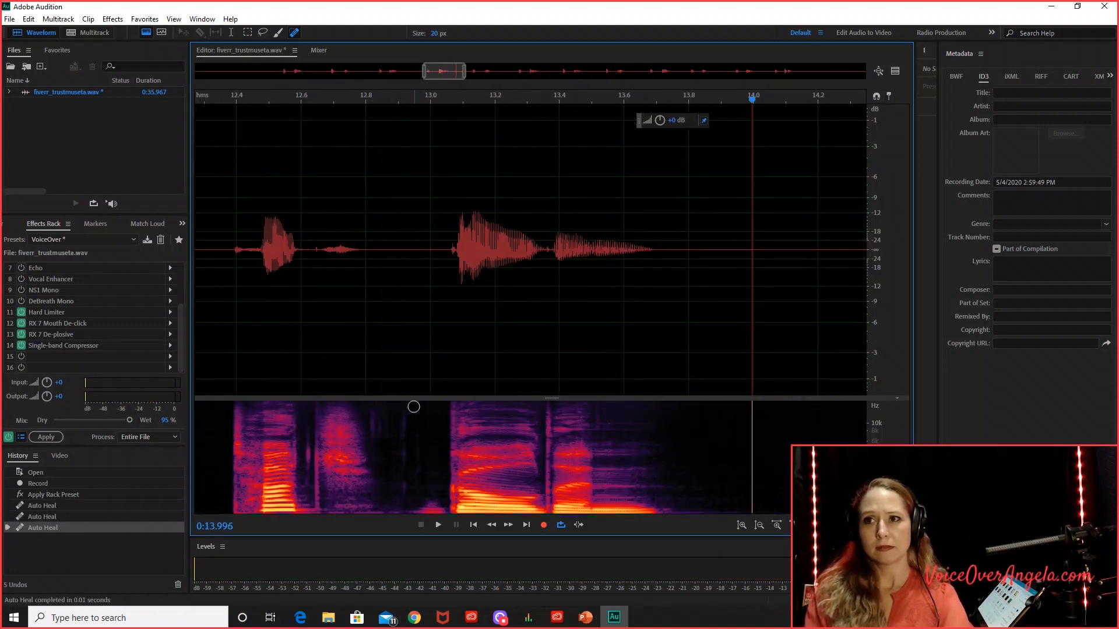
{"action": "left_click_drag", "start_coordinate": [304, 407], "coordinate": [305, 509]}
Continue playback past the healed take and heal another click further along in the spectrogram
{"action": "left_click", "coordinate": [374, 332]}
{"action": "key", "text": "space"}
{"action": "scroll", "coordinate": [380, 335], "scroll_direction": "down", "scroll_amount": 4}
{"action": "left_click_drag", "start_coordinate": [622, 510], "coordinate": [621, 408]}
{"action": "scroll", "coordinate": [524, 373], "scroll_direction": "down", "scroll_amount": 3}
Listen to the remaining takes from about 17.8 seconds and delete the unneeded audio at the end of the recording
{"action": "left_click", "coordinate": [547, 356]}
{"action": "key", "text": "space"}
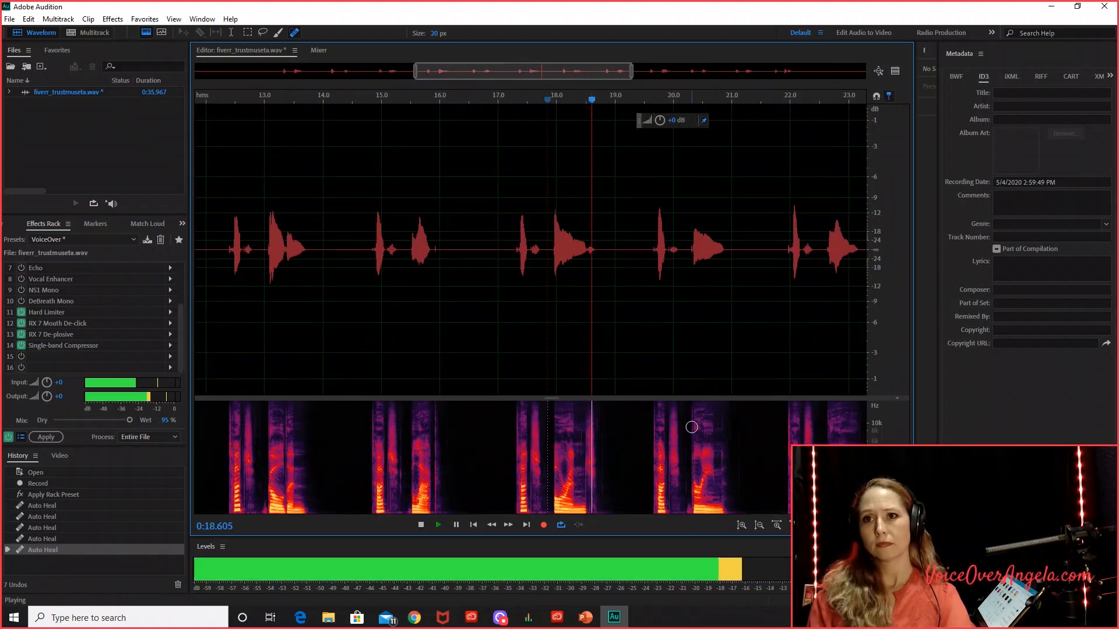
{"action": "scroll", "coordinate": [635, 344], "scroll_direction": "up", "scroll_amount": 1}
{"action": "scroll", "coordinate": [629, 298], "scroll_direction": "down", "scroll_amount": 2}
{"action": "scroll", "coordinate": [474, 285], "scroll_direction": "up", "scroll_amount": 5}
{"action": "scroll", "coordinate": [339, 325], "scroll_direction": "down", "scroll_amount": 1}
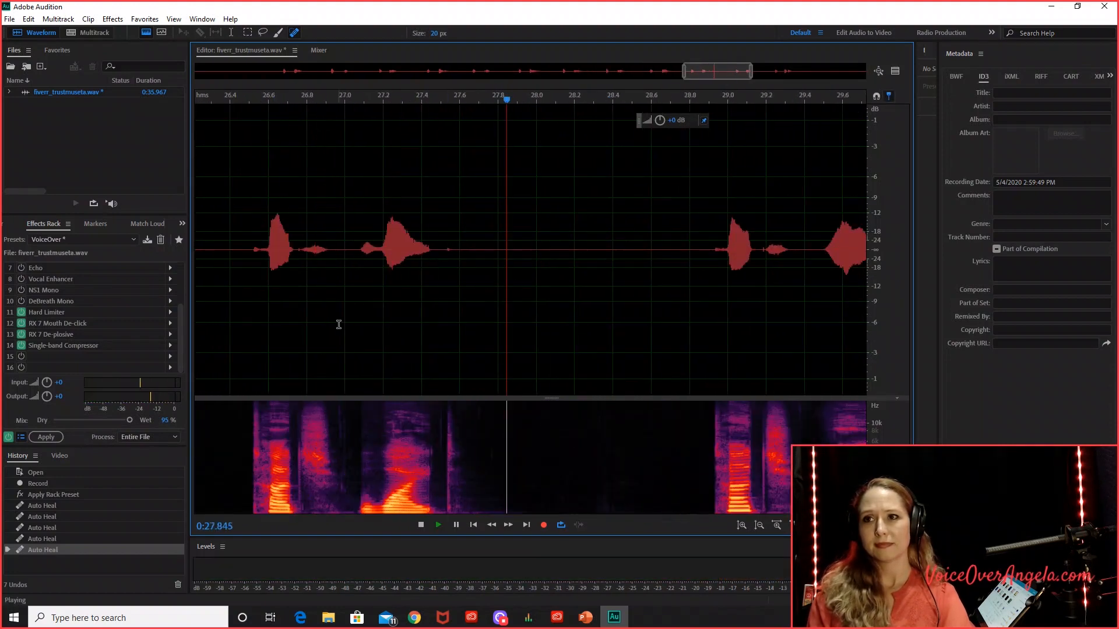
{"action": "scroll", "coordinate": [600, 324], "scroll_direction": "down", "scroll_amount": 2}
{"action": "left_click_drag", "start_coordinate": [646, 233], "coordinate": [867, 233]}
{"action": "key", "text": "Delete"}
Apply the VoiceOver effects rack to the entire file and inspect the processed takes
{"action": "left_click", "coordinate": [46, 438]}
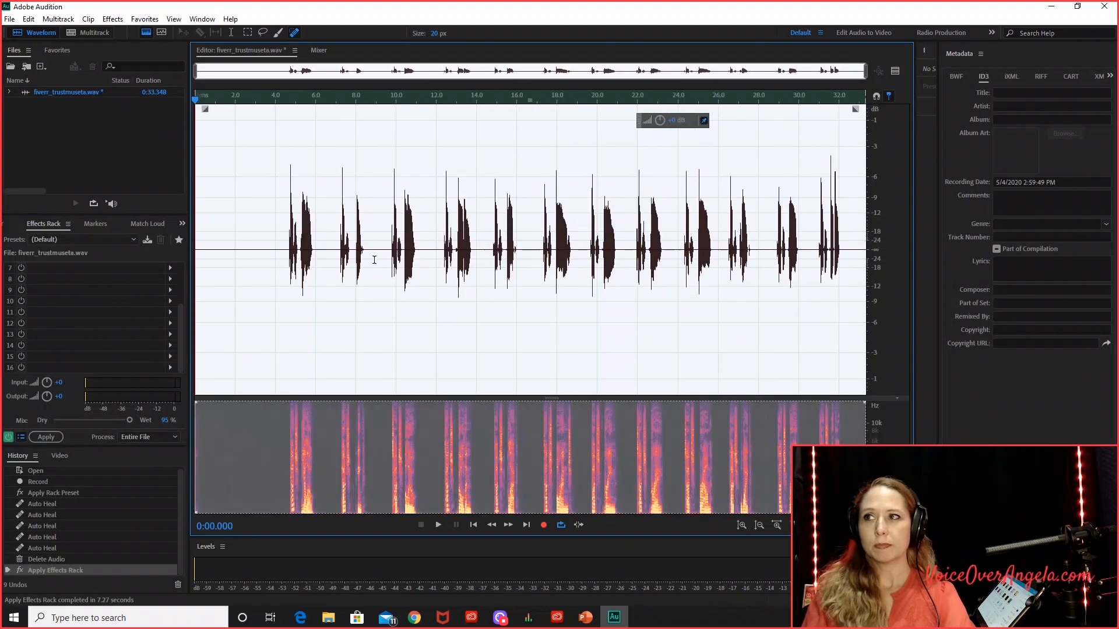
{"action": "left_click", "coordinate": [275, 207]}
{"action": "scroll", "coordinate": [276, 206], "scroll_direction": "up", "scroll_amount": 4}
{"action": "scroll", "coordinate": [288, 208], "scroll_direction": "down", "scroll_amount": 3}
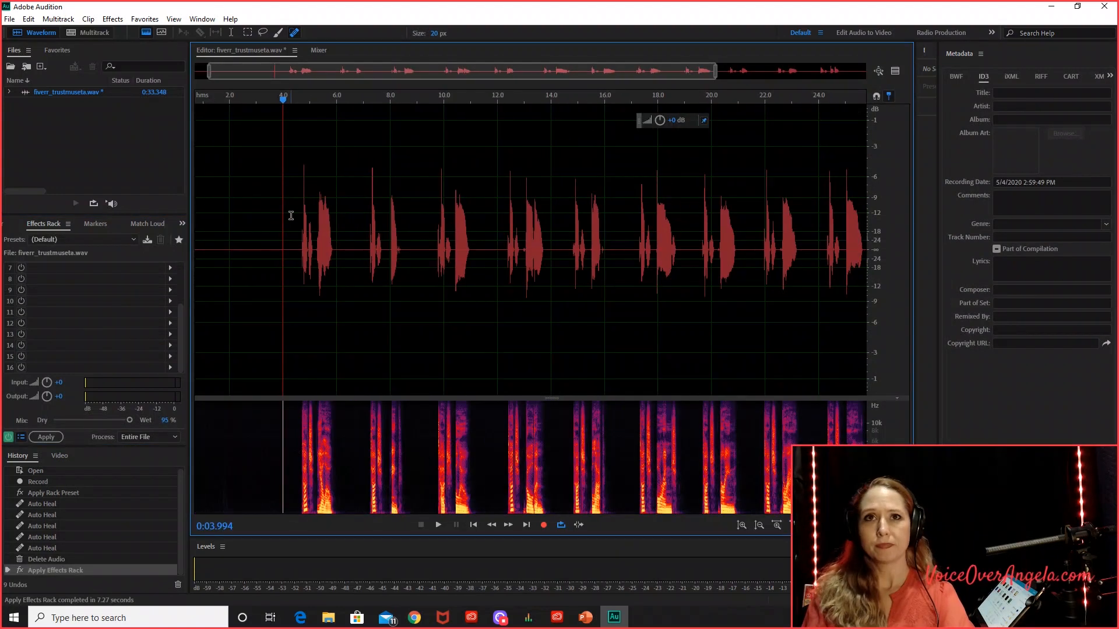
{"action": "left_click", "coordinate": [289, 221]}
{"action": "scroll", "coordinate": [36, 268], "scroll_direction": "up", "scroll_amount": 2}
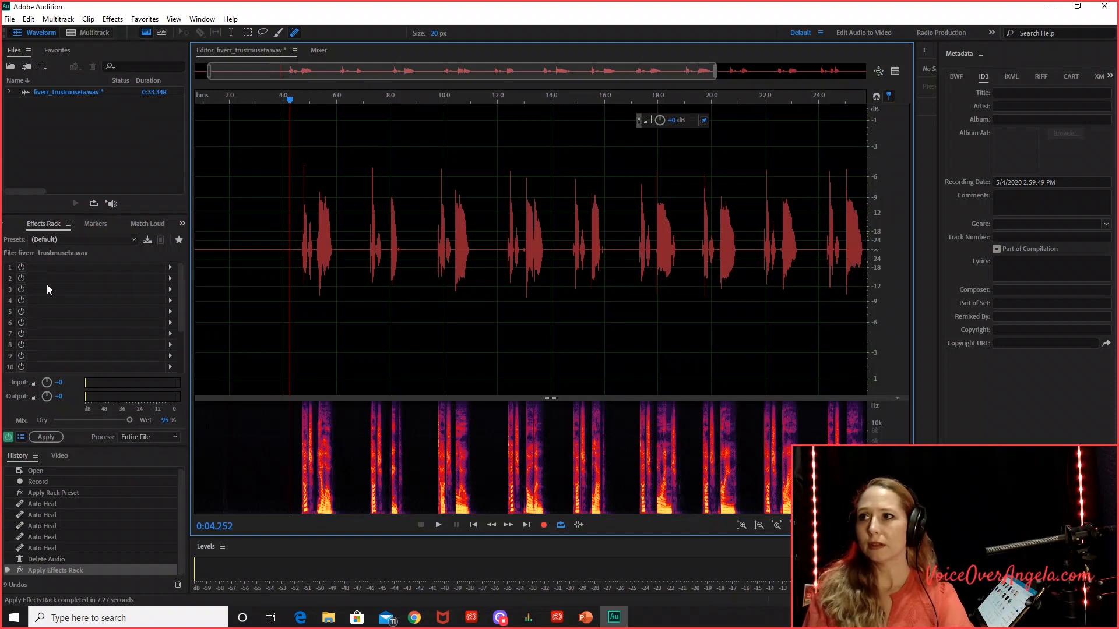
Add a Hard Limiter with the Limit to -6dB preset to the first rack slot and apply it to the entire file
{"action": "left_click", "coordinate": [25, 268]}
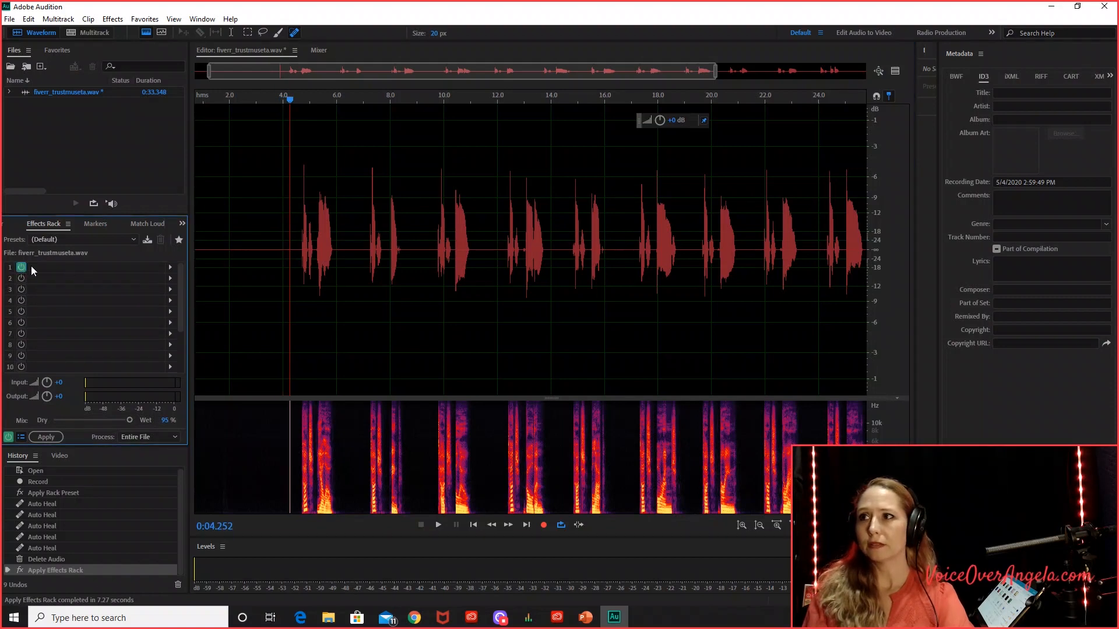
{"action": "left_click", "coordinate": [170, 266]}
{"action": "mouse_move", "coordinate": [236, 326]}
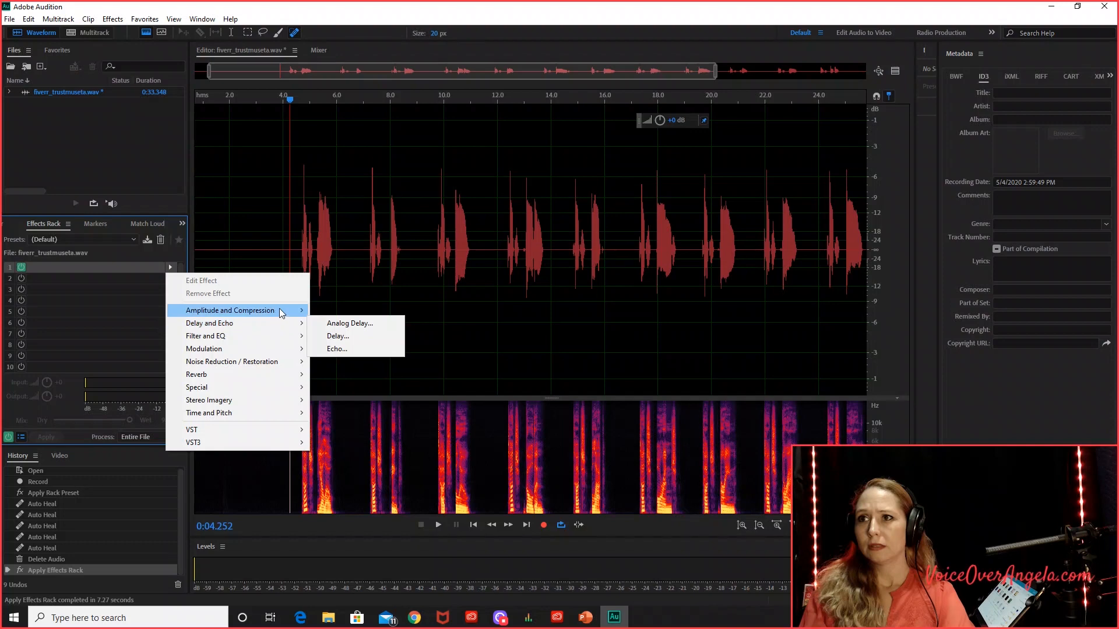
{"action": "left_click", "coordinate": [361, 374]}
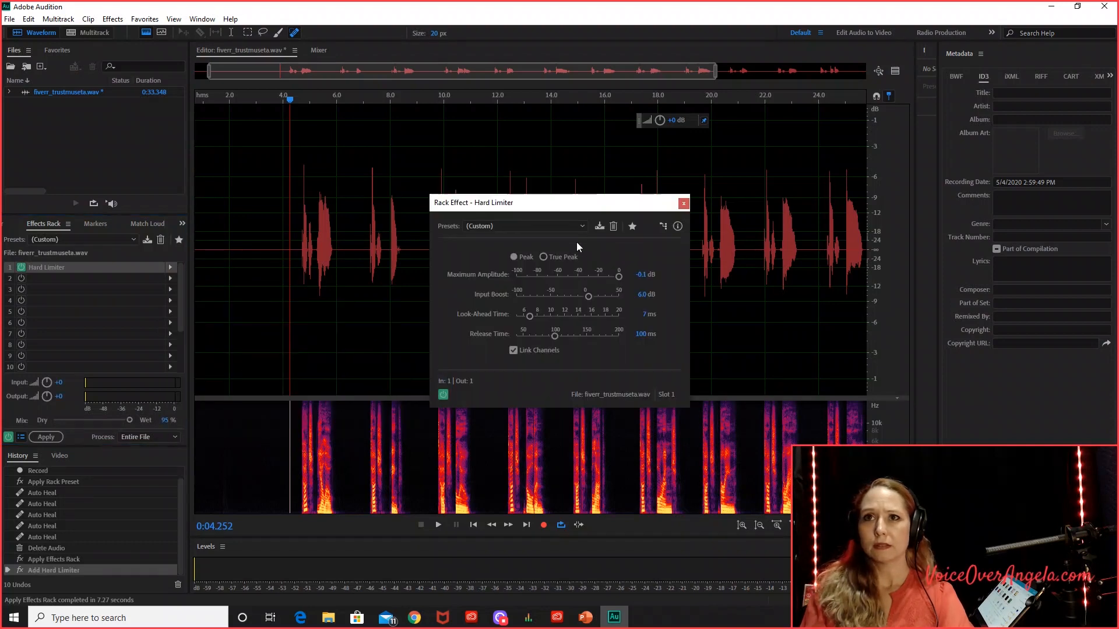
{"action": "left_click", "coordinate": [579, 228]}
{"action": "left_click", "coordinate": [547, 318]}
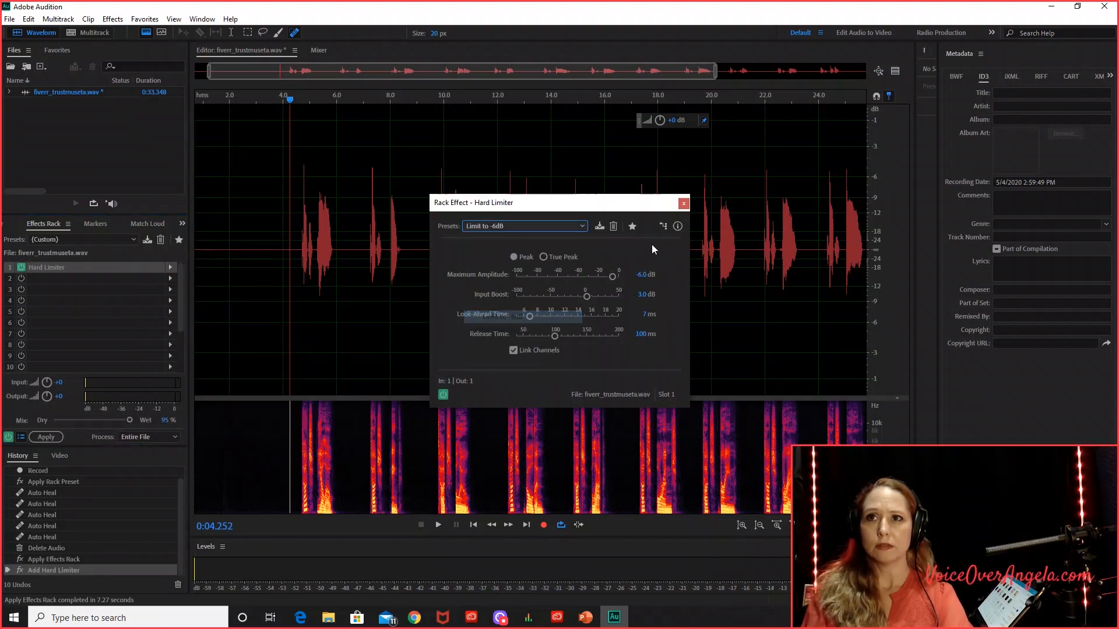
{"action": "left_click", "coordinate": [683, 203]}
{"action": "left_click", "coordinate": [45, 437]}
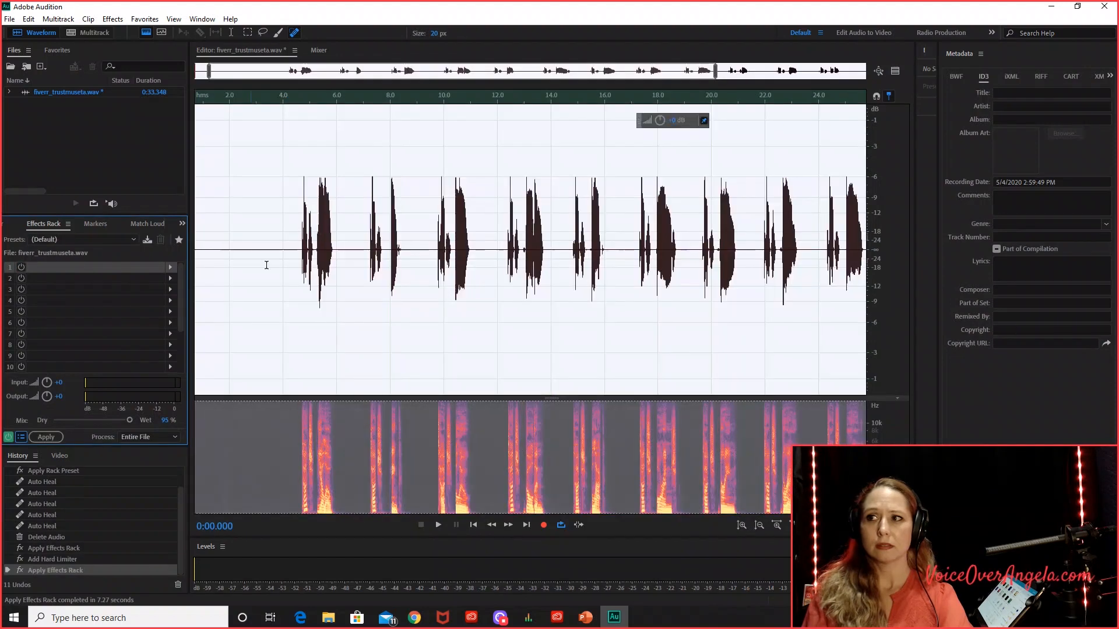
{"action": "left_click", "coordinate": [9, 18]}
{"action": "left_click", "coordinate": [24, 154]}
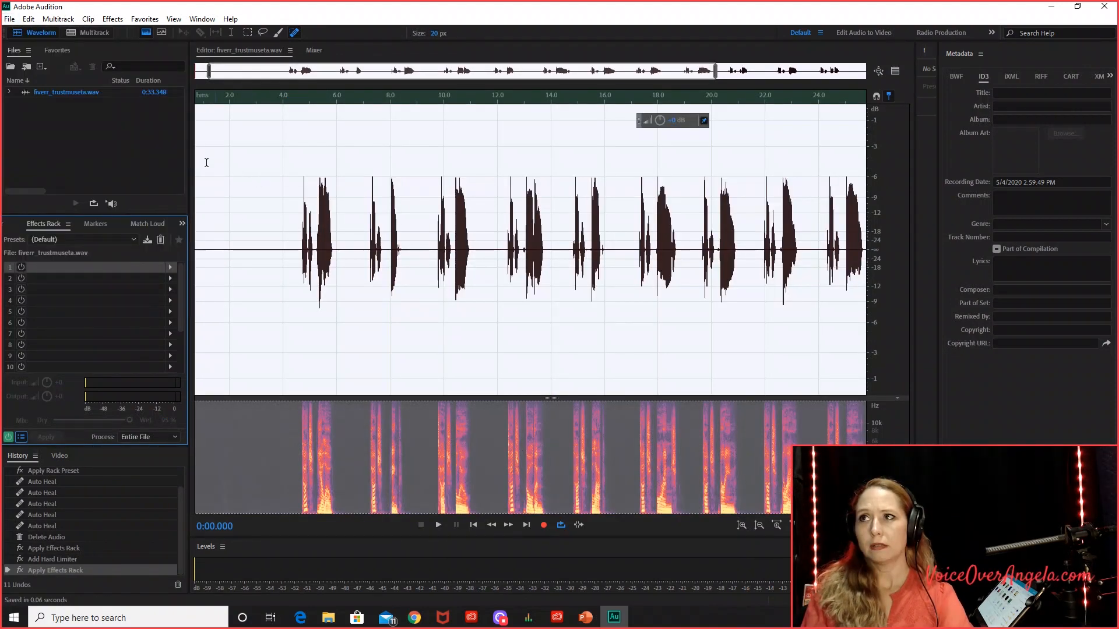
{"action": "left_click", "coordinate": [7, 18]}
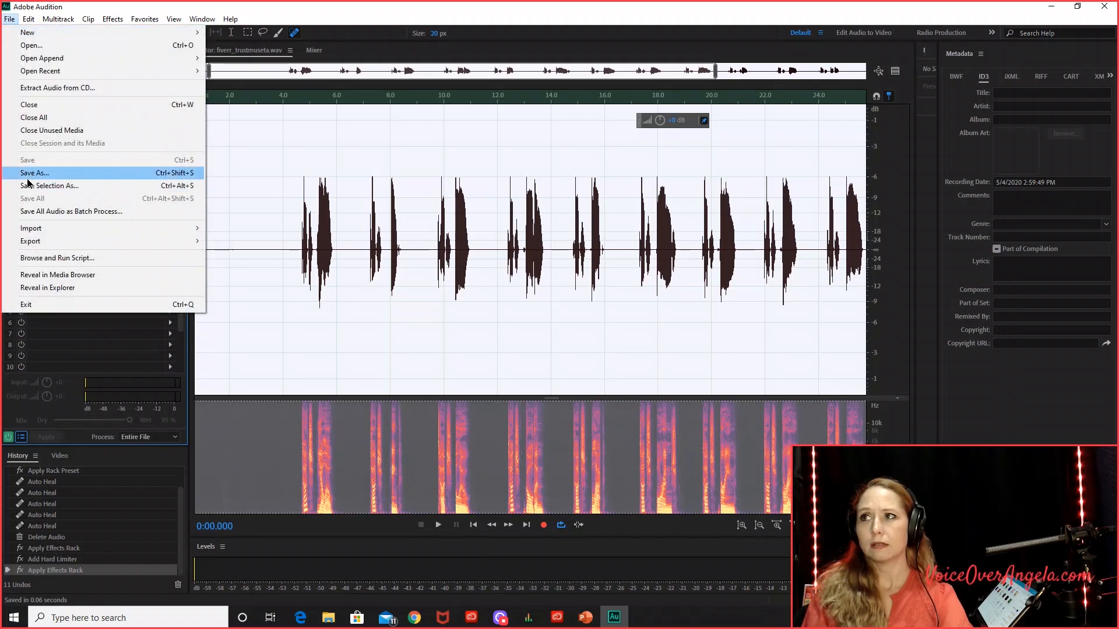
{"action": "left_click", "coordinate": [27, 173]}
{"action": "left_click", "coordinate": [452, 183]}
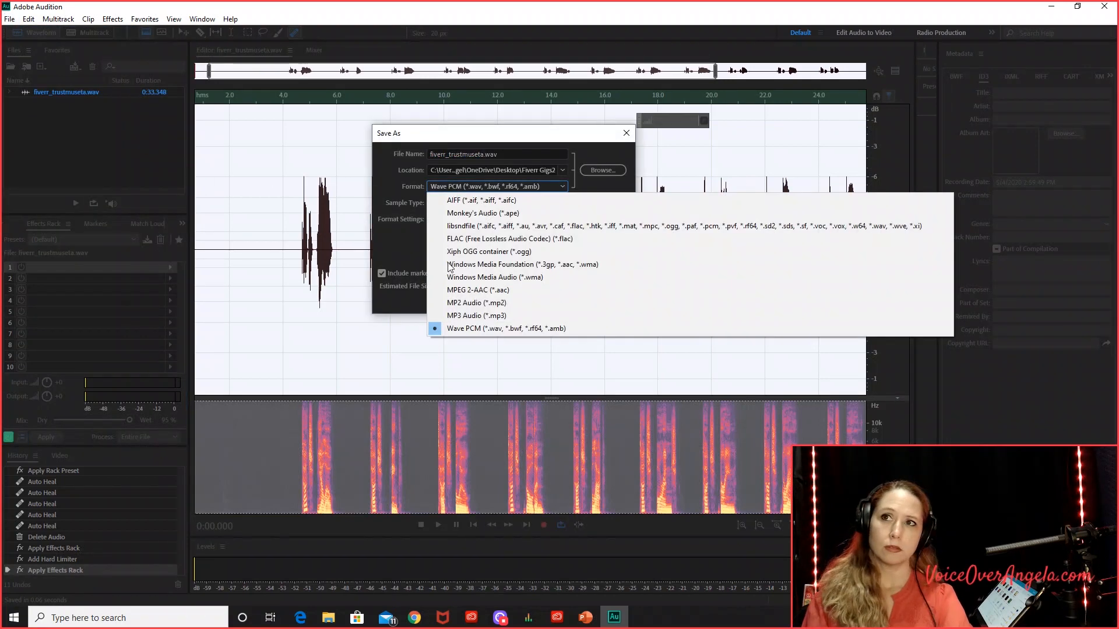
{"action": "left_click", "coordinate": [460, 317]}
{"action": "left_click", "coordinate": [552, 303]}
Copy the first take, from about 4.57 to 6.1 seconds, to a new file
{"action": "left_click", "coordinate": [288, 216]}
{"action": "scroll", "coordinate": [294, 214], "scroll_direction": "up", "scroll_amount": 6}
{"action": "left_click", "coordinate": [322, 220]}
{"action": "scroll", "coordinate": [257, 215], "scroll_direction": "down", "scroll_amount": 3}
{"action": "left_click_drag", "start_coordinate": [299, 216], "coordinate": [531, 338]}
{"action": "right_click", "coordinate": [520, 325]}
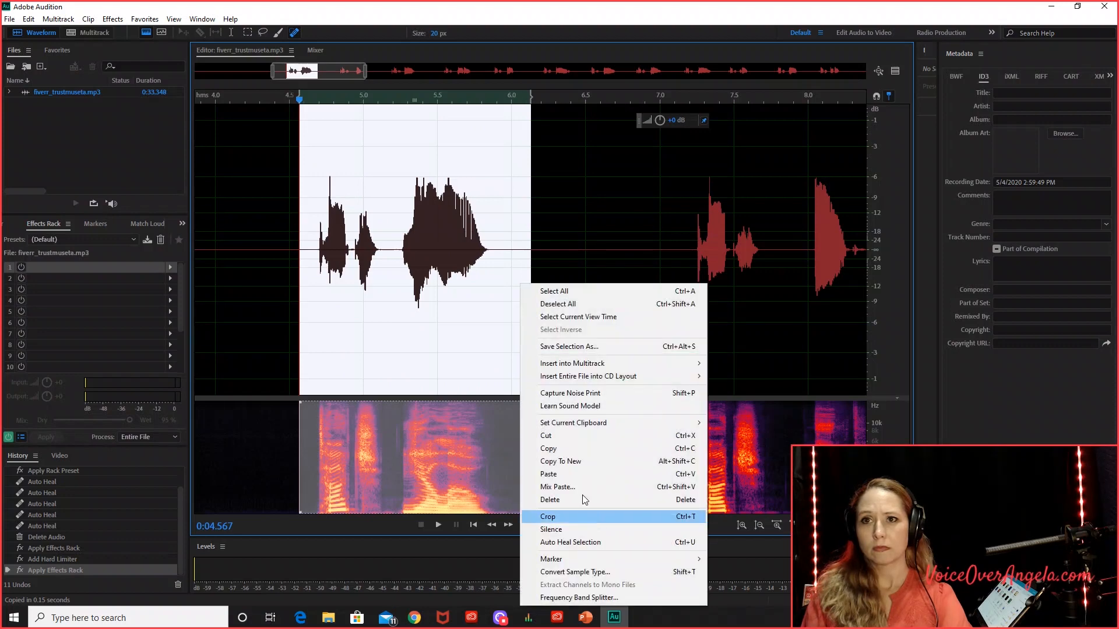
{"action": "left_click", "coordinate": [580, 465]}
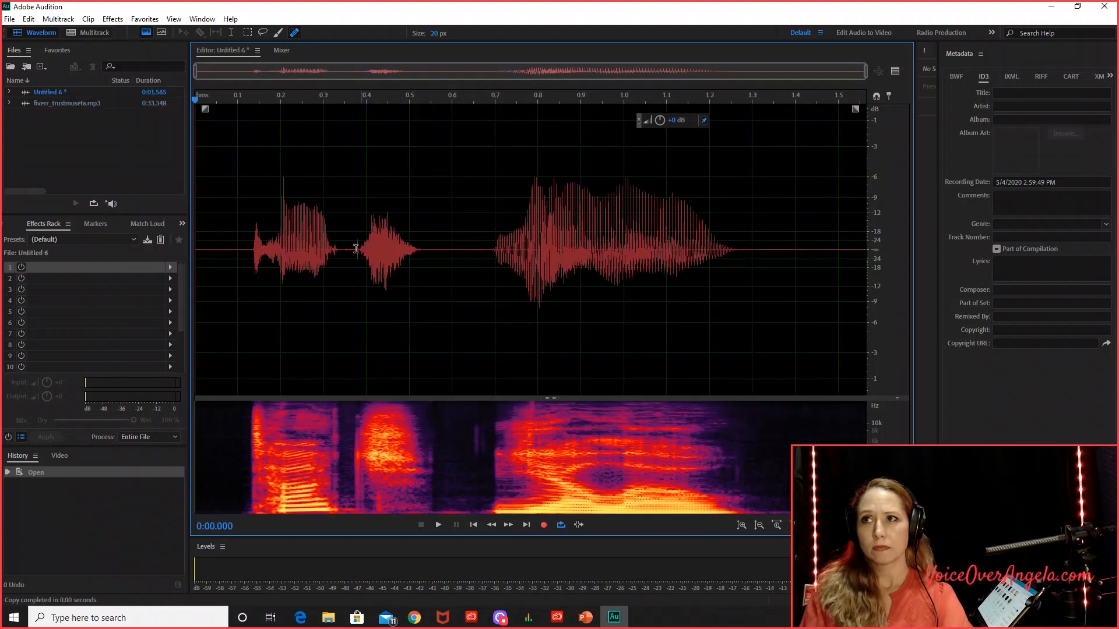
Save the copied first take as Yellow.mp3 in MP3 Audio format in the Fiverr Gigs2 folder
{"action": "left_click", "coordinate": [9, 19]}
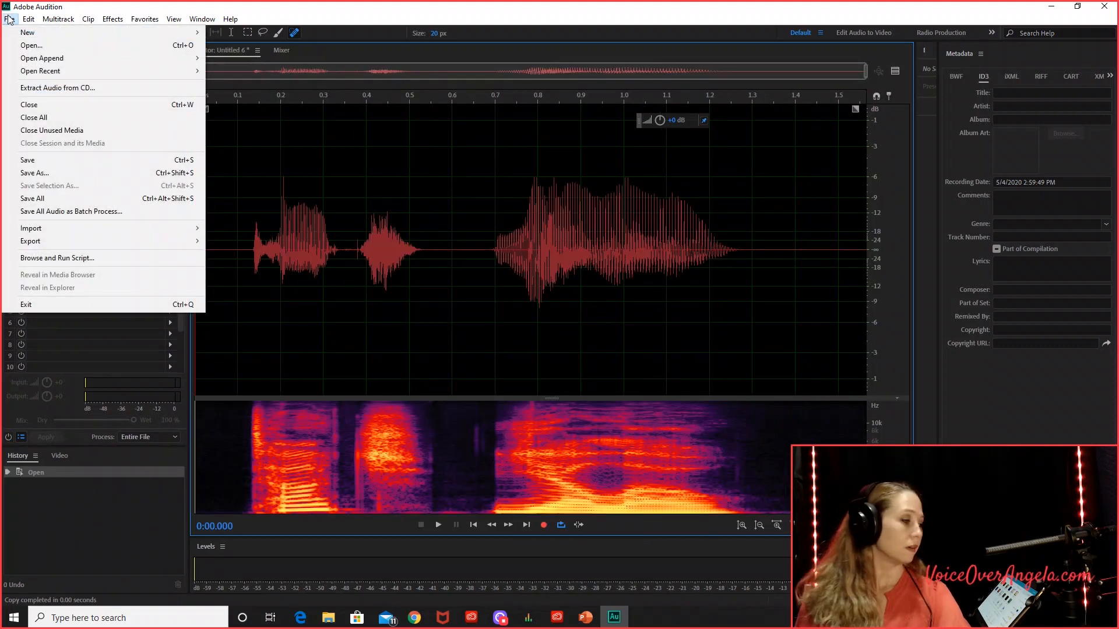
{"action": "left_click", "coordinate": [45, 173]}
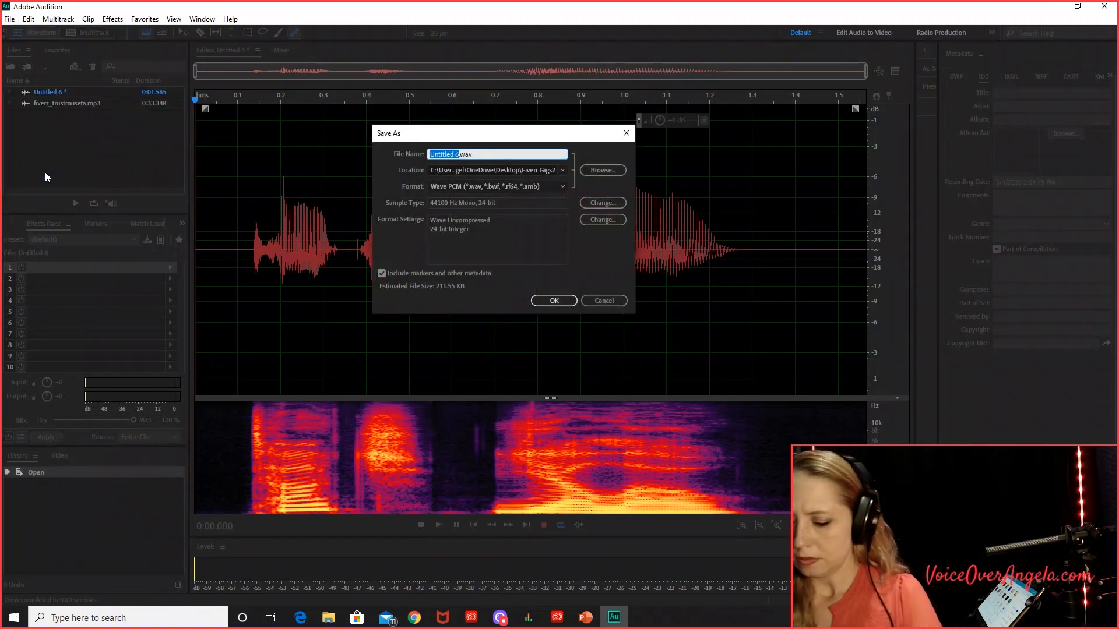
{"action": "type", "text": "U"}
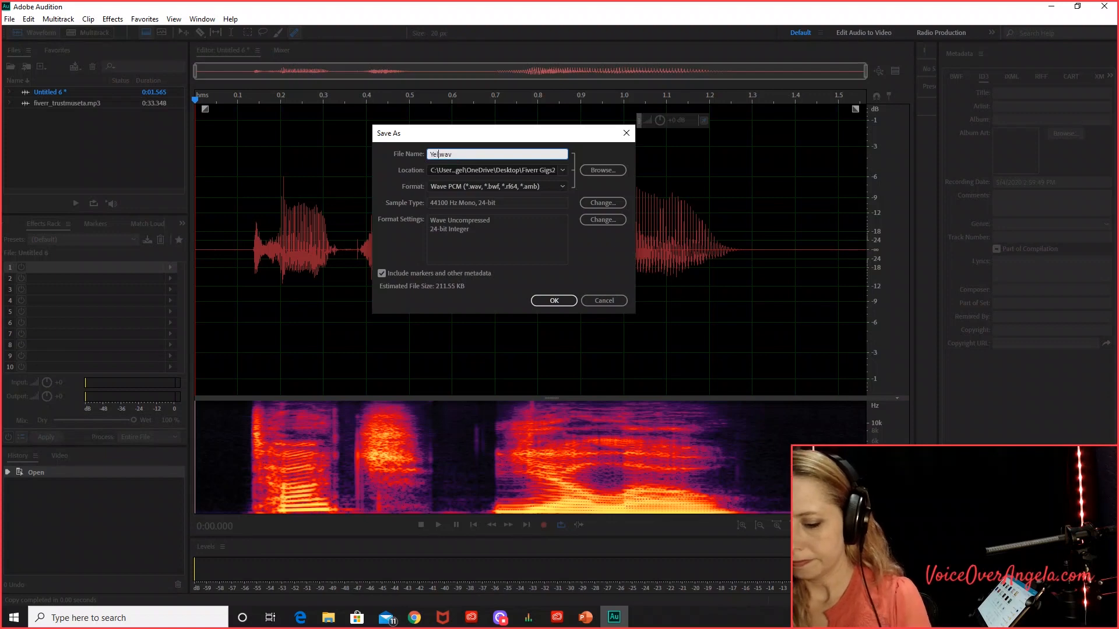
{"action": "left_click", "coordinate": [432, 185]}
{"action": "left_click", "coordinate": [463, 319]}
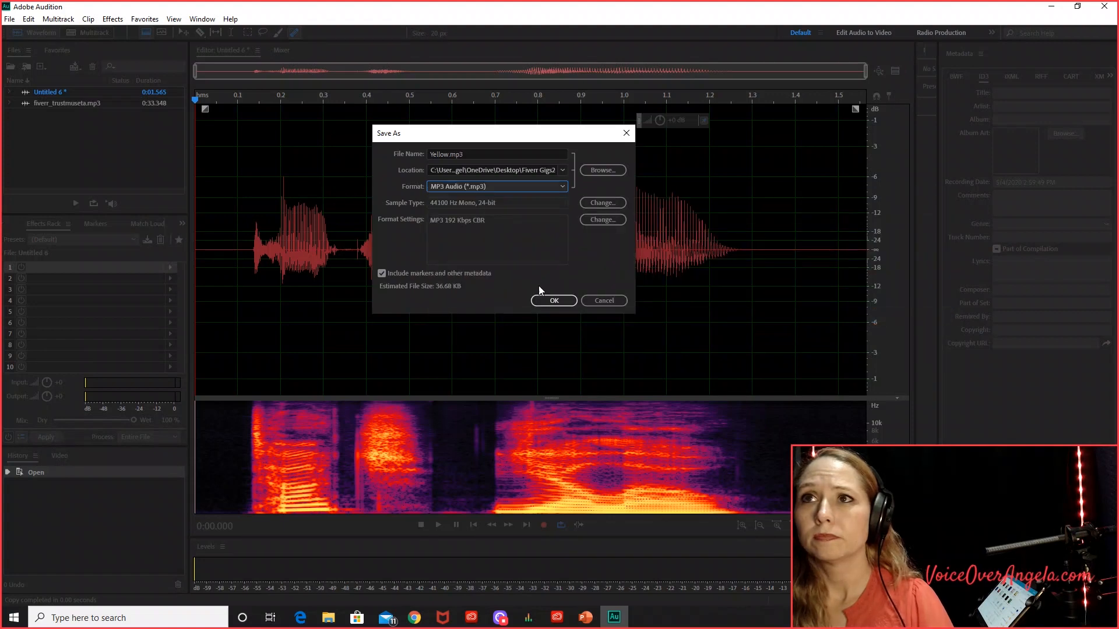
{"action": "left_click", "coordinate": [554, 300]}
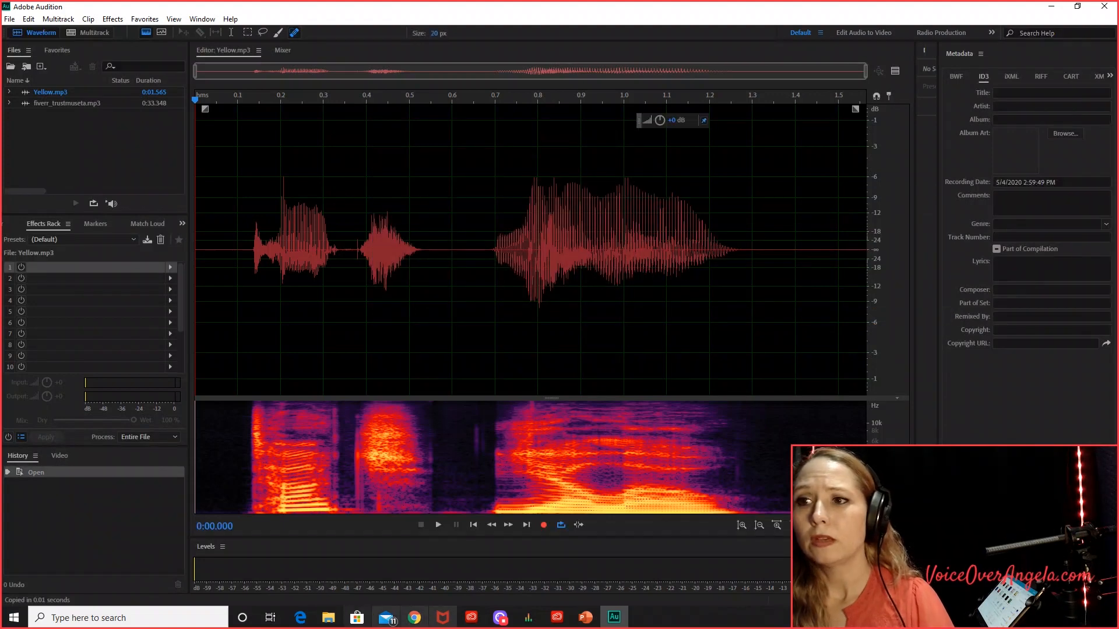
Switch to File Explorer and create a new folder named Trustmuseta inside the Fiverr Gigs2 folder
{"action": "left_click", "coordinate": [328, 618]}
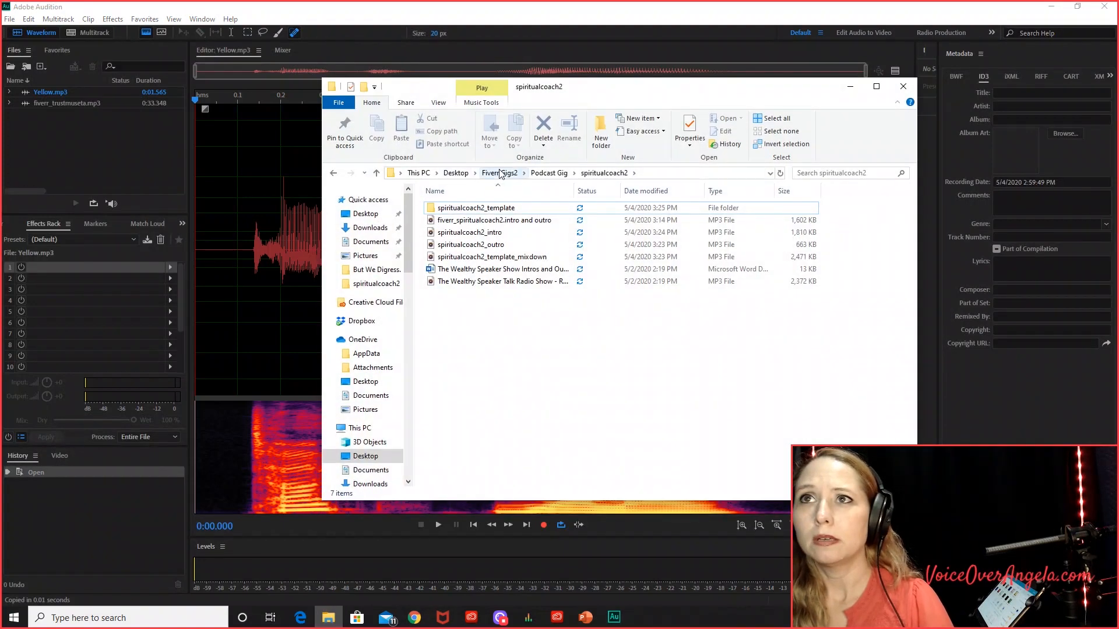
{"action": "left_click", "coordinate": [499, 173]}
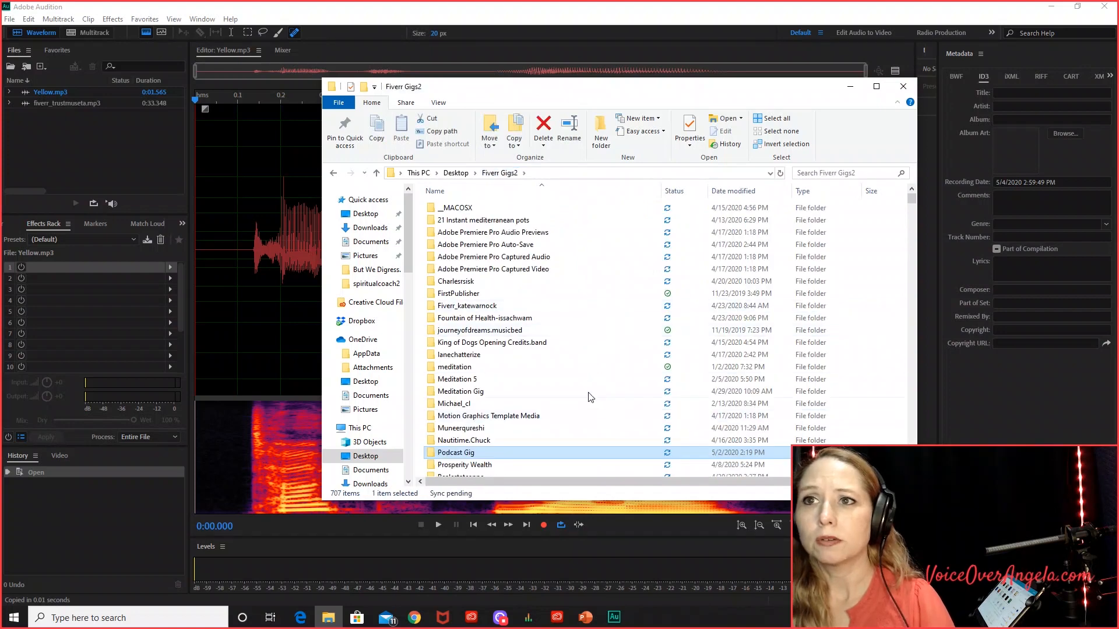
{"action": "scroll", "coordinate": [586, 361], "scroll_direction": "down", "scroll_amount": 4}
{"action": "right_click", "coordinate": [585, 356]}
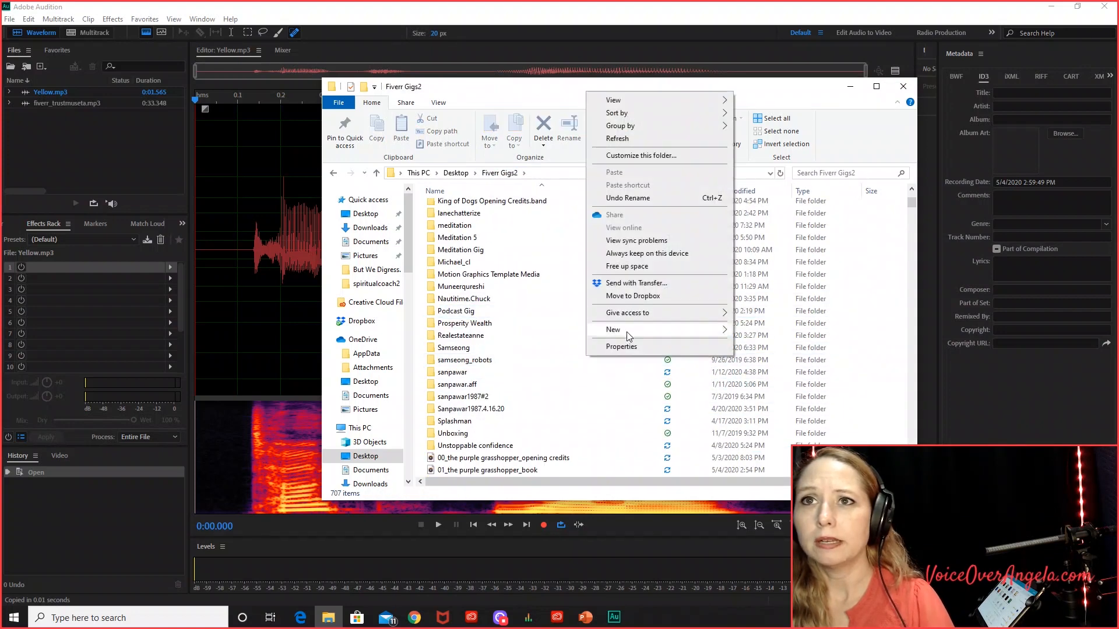
{"action": "mouse_move", "coordinate": [617, 330]}
{"action": "left_click", "coordinate": [752, 328]}
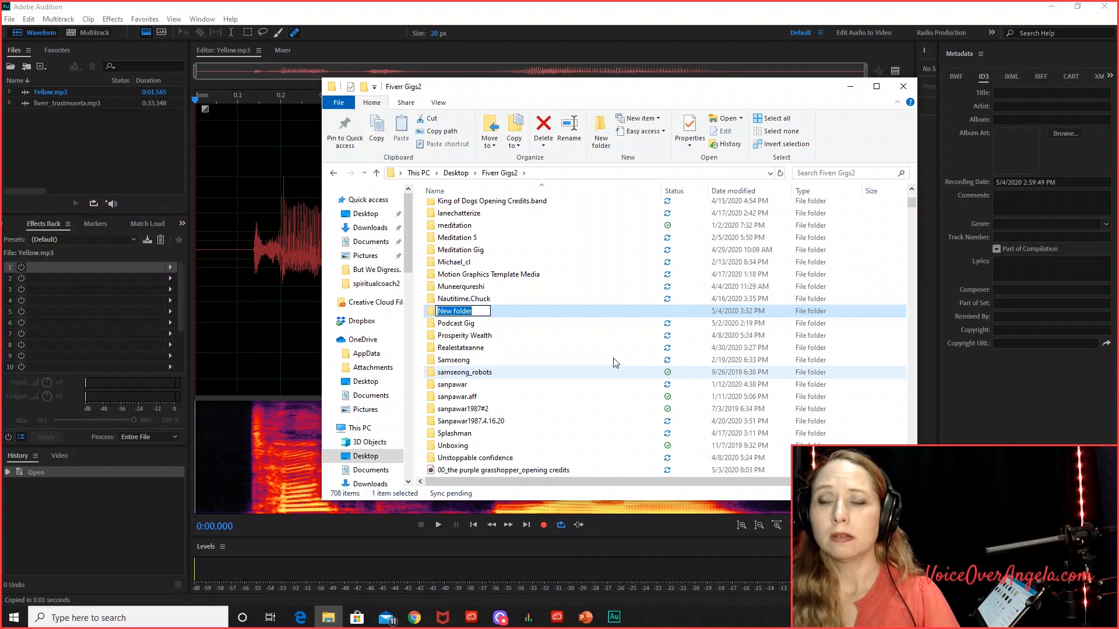
{"action": "type", "text": "Trus"}
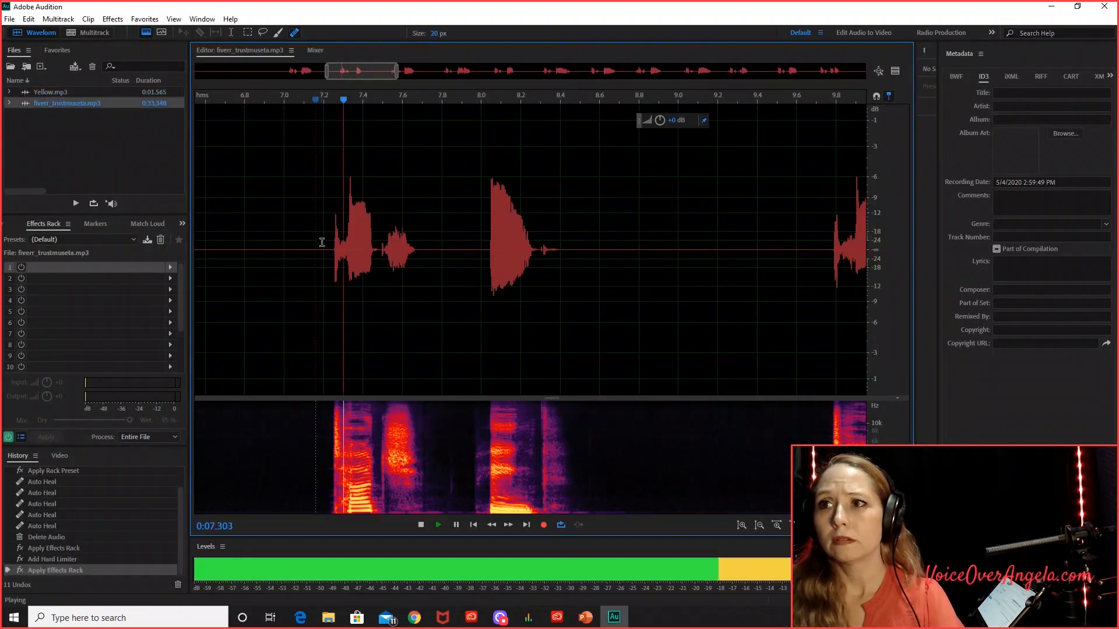
Save the second and third takes as separate MP3 files named Pink and Blue
{"action": "left_click", "coordinate": [9, 18]}
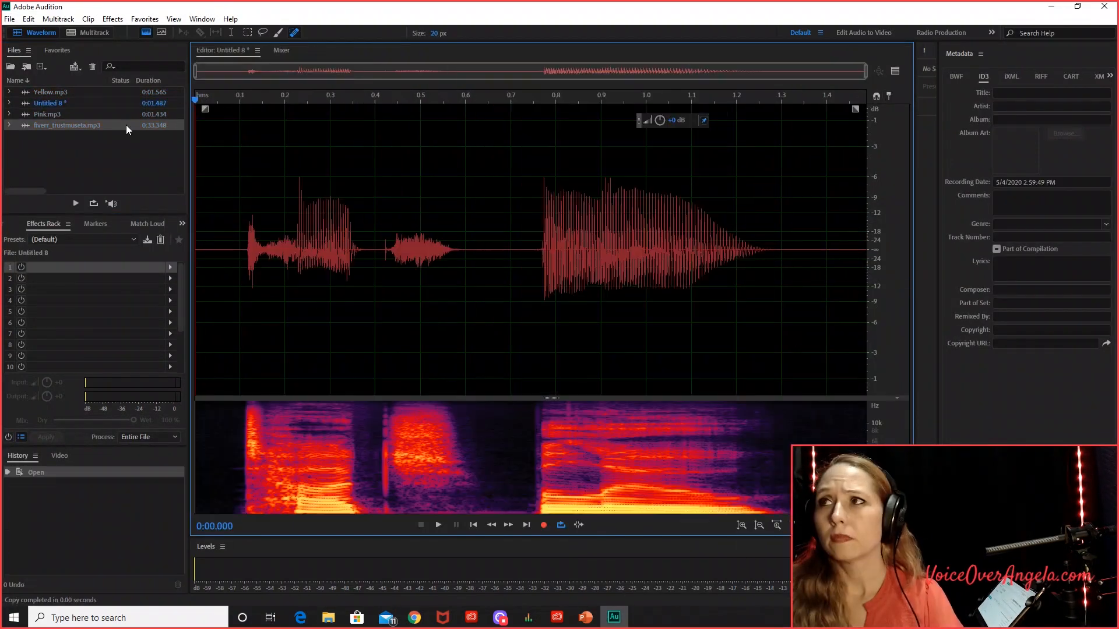
{"action": "key", "text": "space"}
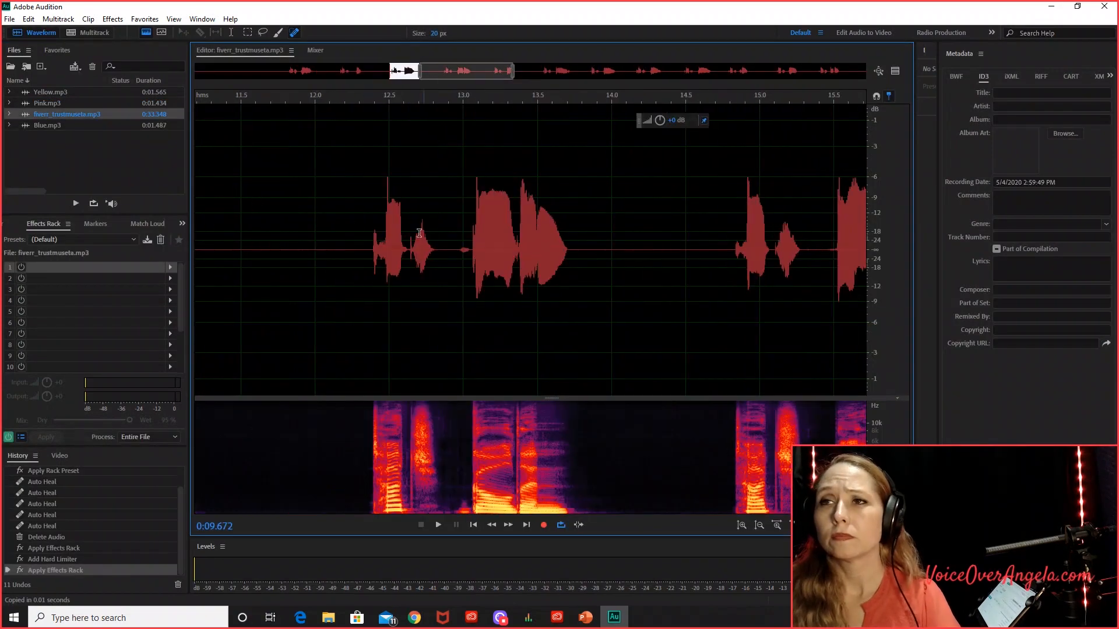
Copy the take from about 12.29 to 13.95 seconds to a new file and save it as Golden.mp3 in the Trustmuseta folder
{"action": "left_click_drag", "start_coordinate": [364, 233], "coordinate": [600, 233]}
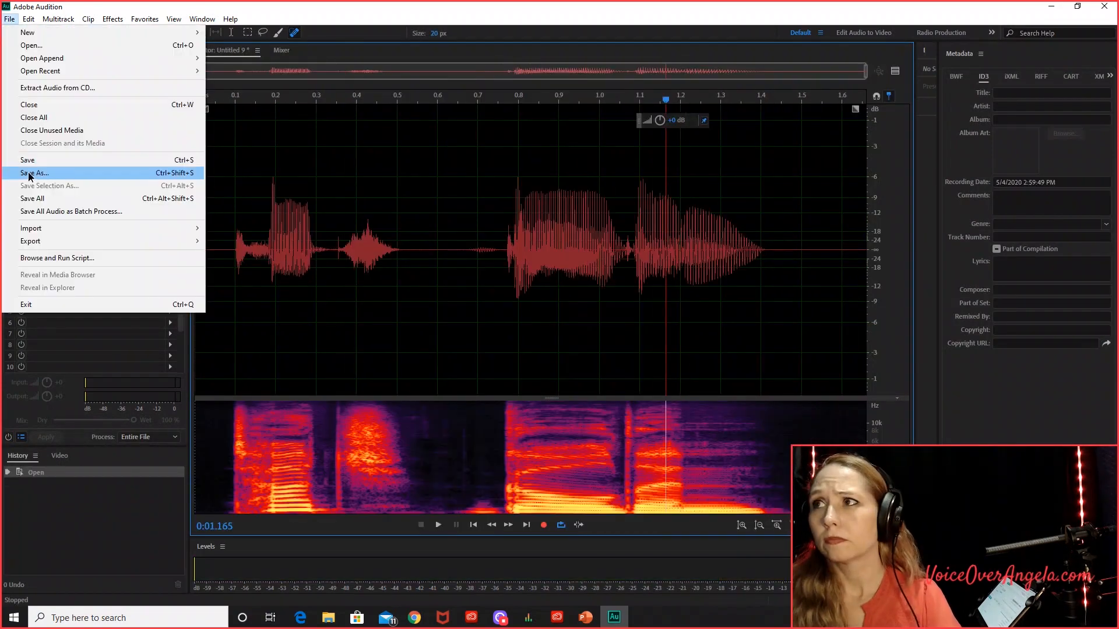
{"action": "left_click", "coordinate": [17, 171]}
{"action": "type", "text": "Golden"}
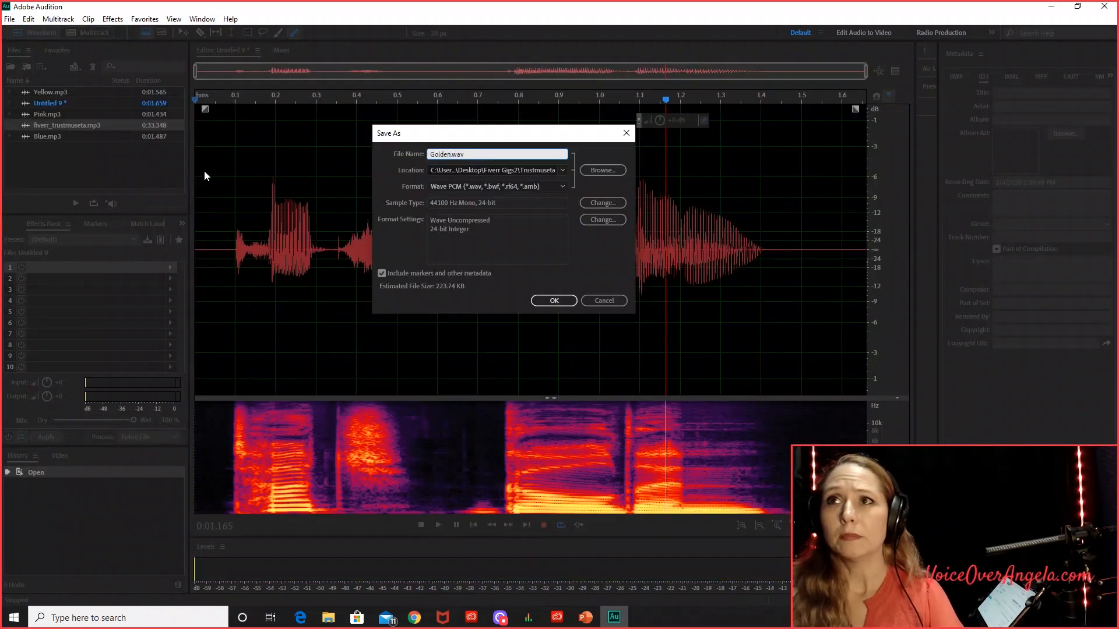
{"action": "left_click", "coordinate": [498, 186]}
{"action": "left_click", "coordinate": [466, 315]}
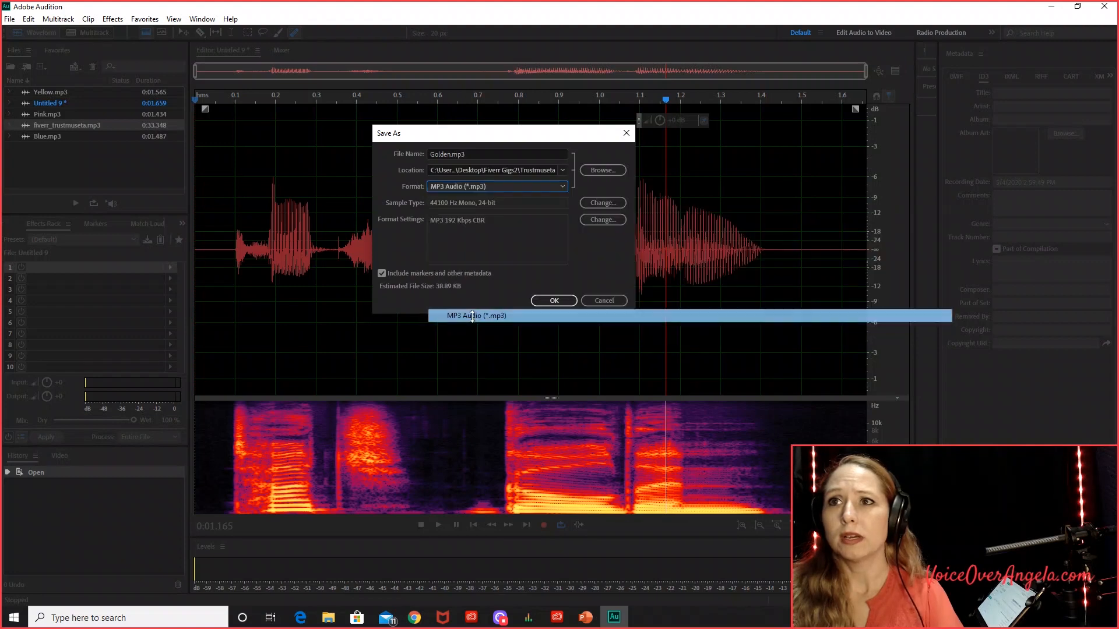
{"action": "left_click", "coordinate": [555, 301]}
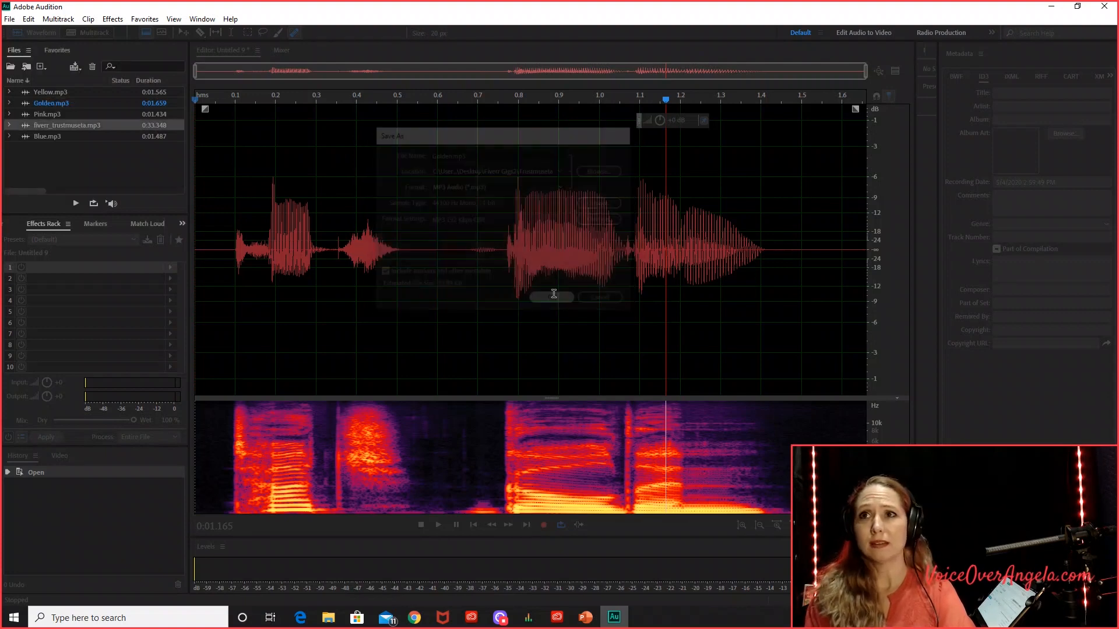
{"action": "double_click", "coordinate": [78, 124]}
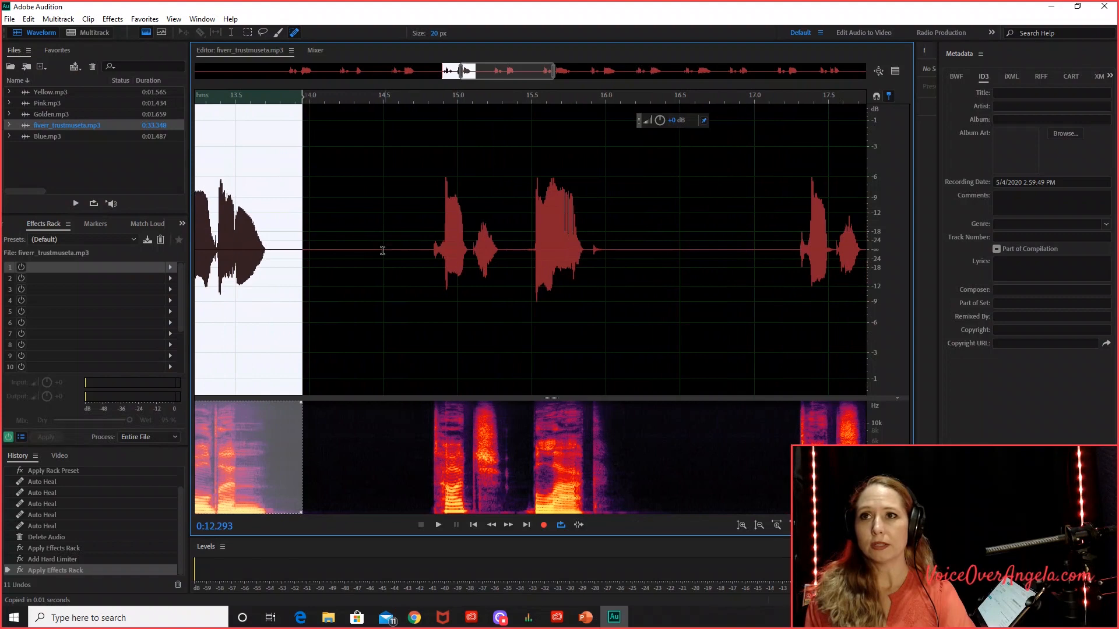
{"action": "left_click_drag", "start_coordinate": [418, 227], "coordinate": [641, 285]}
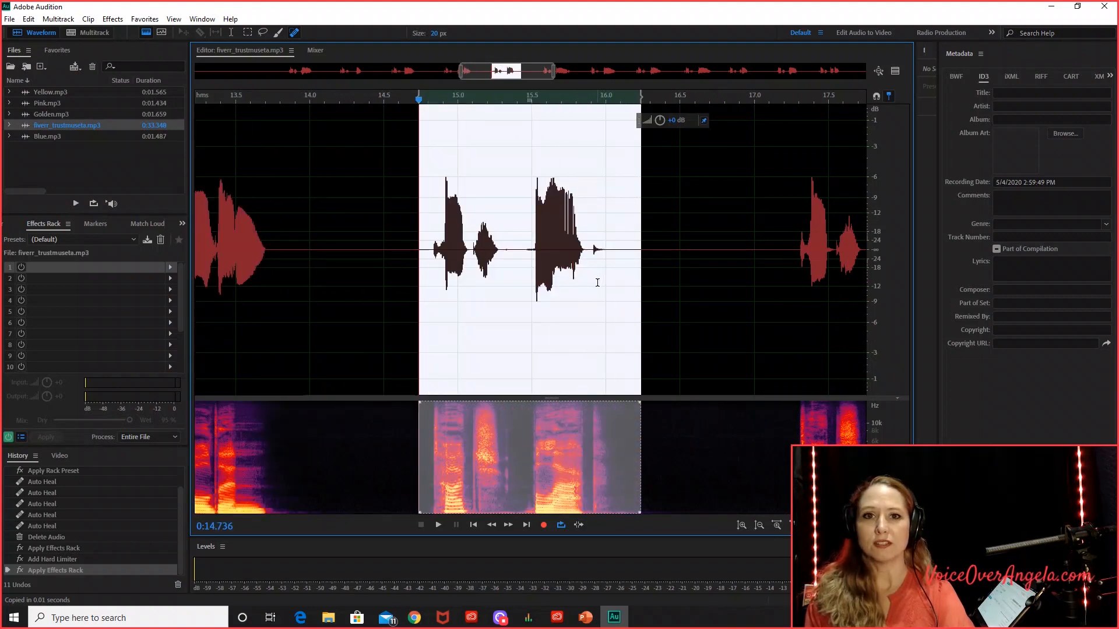
{"action": "right_click", "coordinate": [597, 289]}
{"action": "left_click", "coordinate": [650, 460]}
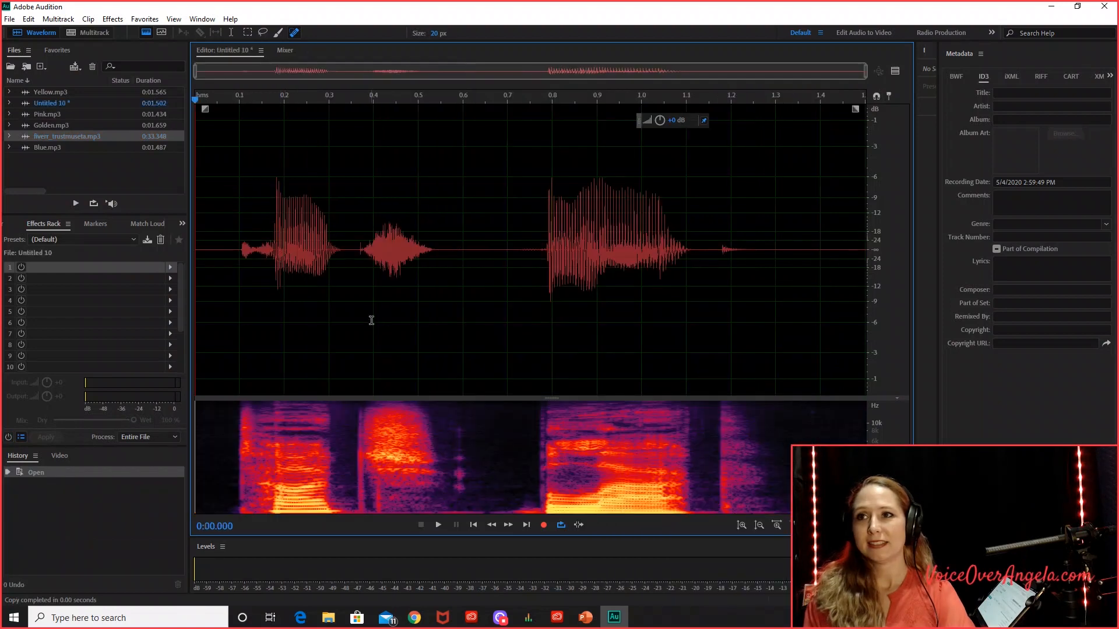
Heal the faint noise in the pause at about 0.59 seconds and play the take back from near its start
{"action": "key", "text": "space"}
{"action": "left_click_drag", "start_coordinate": [458, 415], "coordinate": [457, 487]}
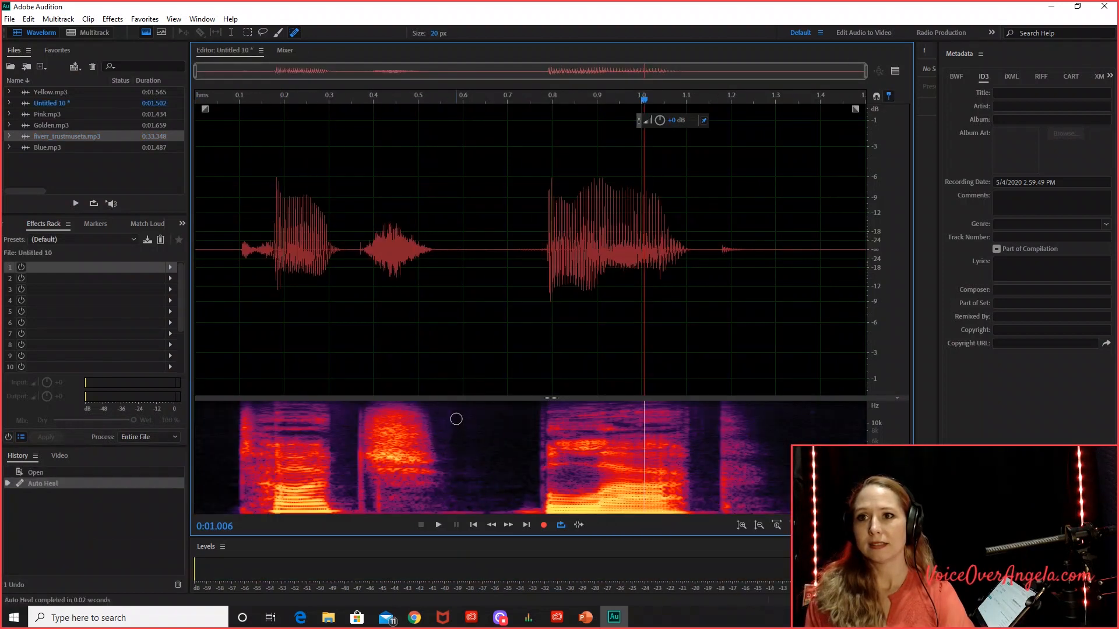
{"action": "left_click", "coordinate": [217, 203]}
{"action": "key", "text": "space"}
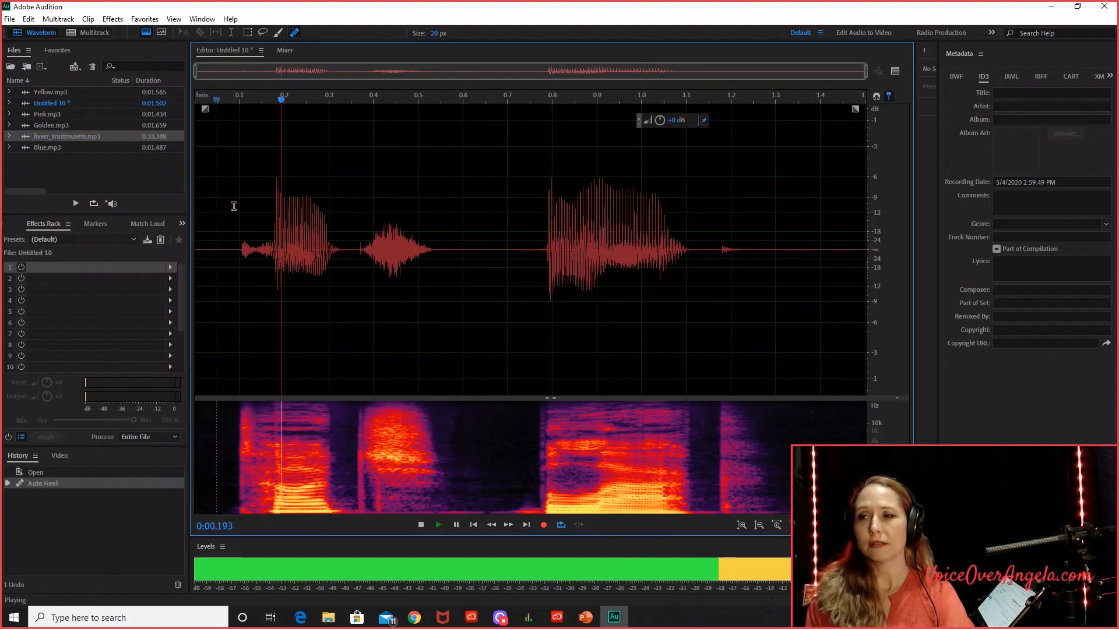
Save the healed take as Black.mp3 in MP3 format
{"action": "left_click", "coordinate": [9, 19]}
{"action": "left_click", "coordinate": [36, 169]}
{"action": "type", "text": "Black"}
{"action": "left_click", "coordinate": [449, 187]}
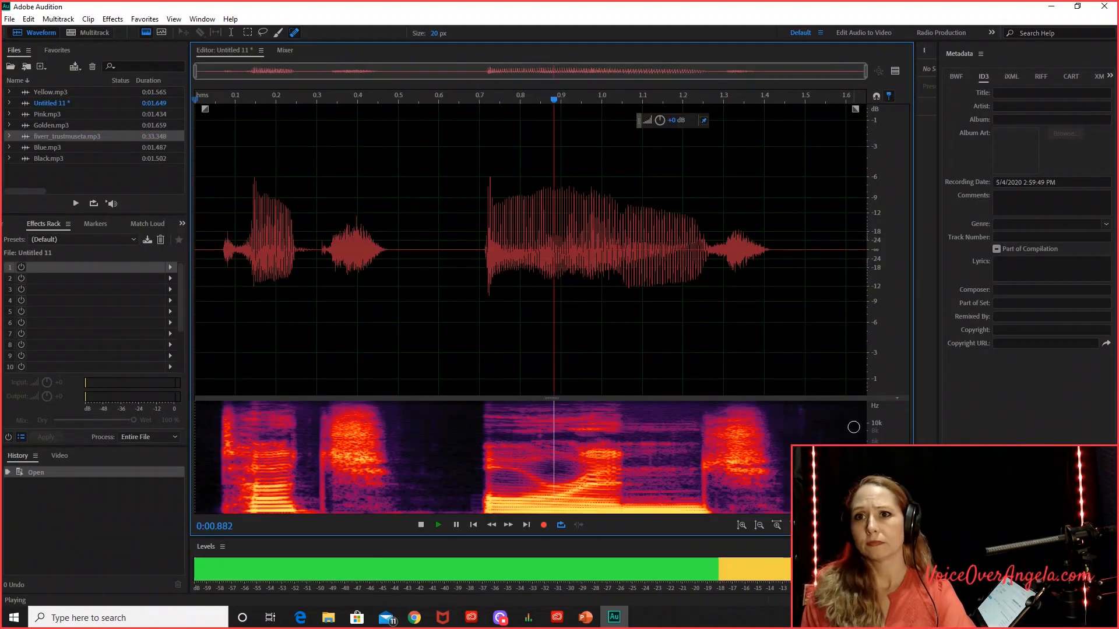
Save the current take as Orange.mp3 and copy the take from about 19.6 to 21.1 seconds of fiverr_trustmuseta.mp3 to a new file
{"action": "left_click", "coordinate": [9, 20]}
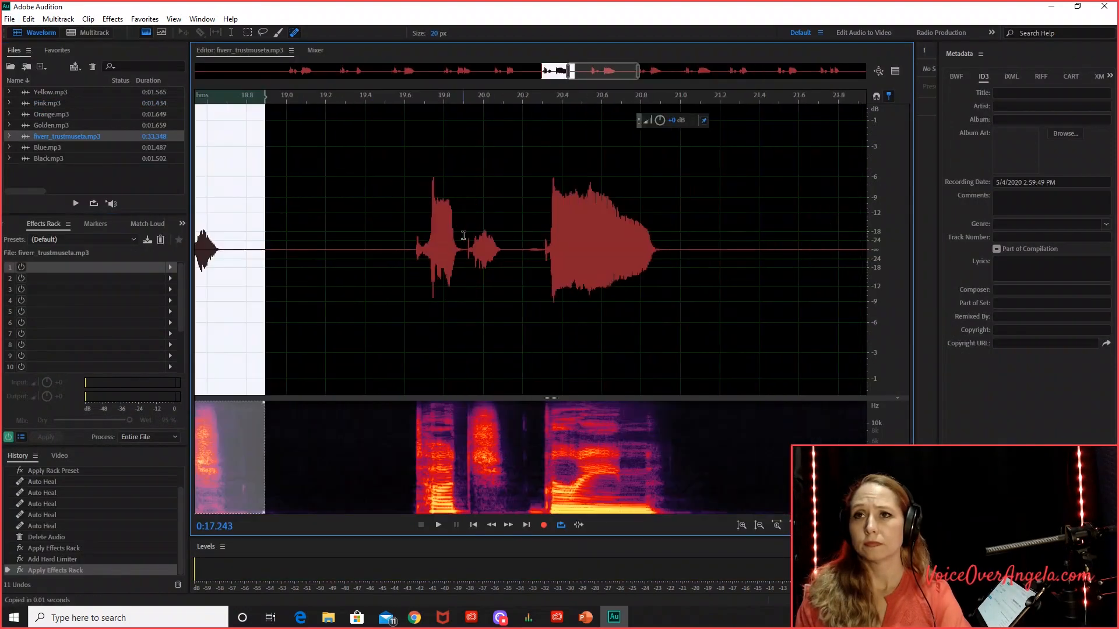
{"action": "left_click_drag", "start_coordinate": [401, 244], "coordinate": [700, 245]}
{"action": "right_click", "coordinate": [674, 283]}
{"action": "left_click", "coordinate": [718, 458]}
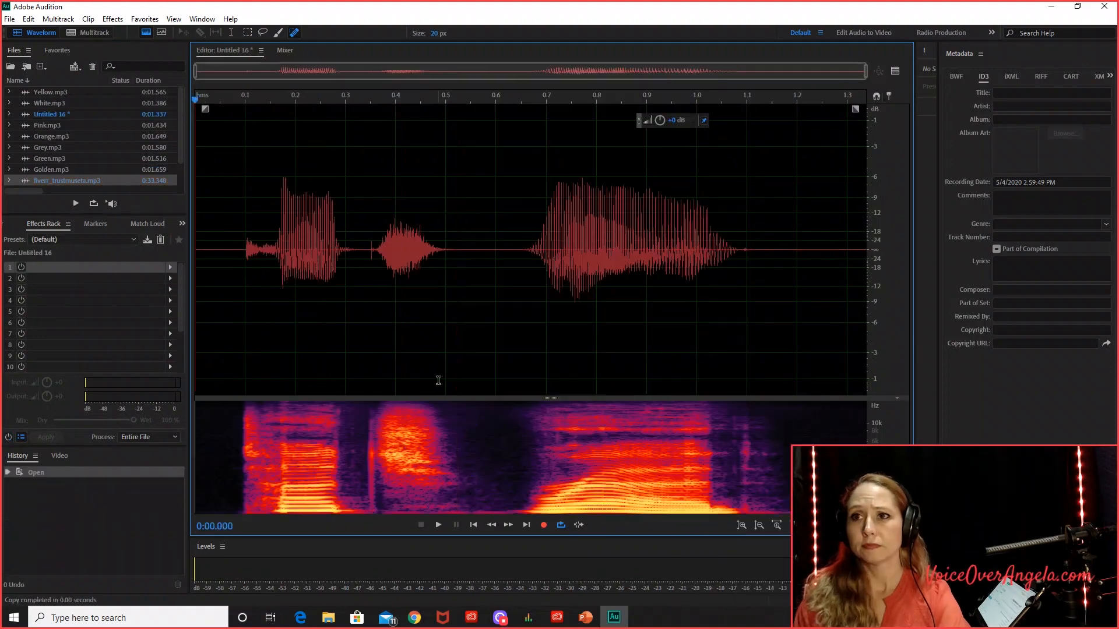
Save the Untitled 16 take as Red.mp3
{"action": "left_click", "coordinate": [9, 19]}
{"action": "left_click", "coordinate": [49, 164]}
{"action": "type", "text": "Red"}
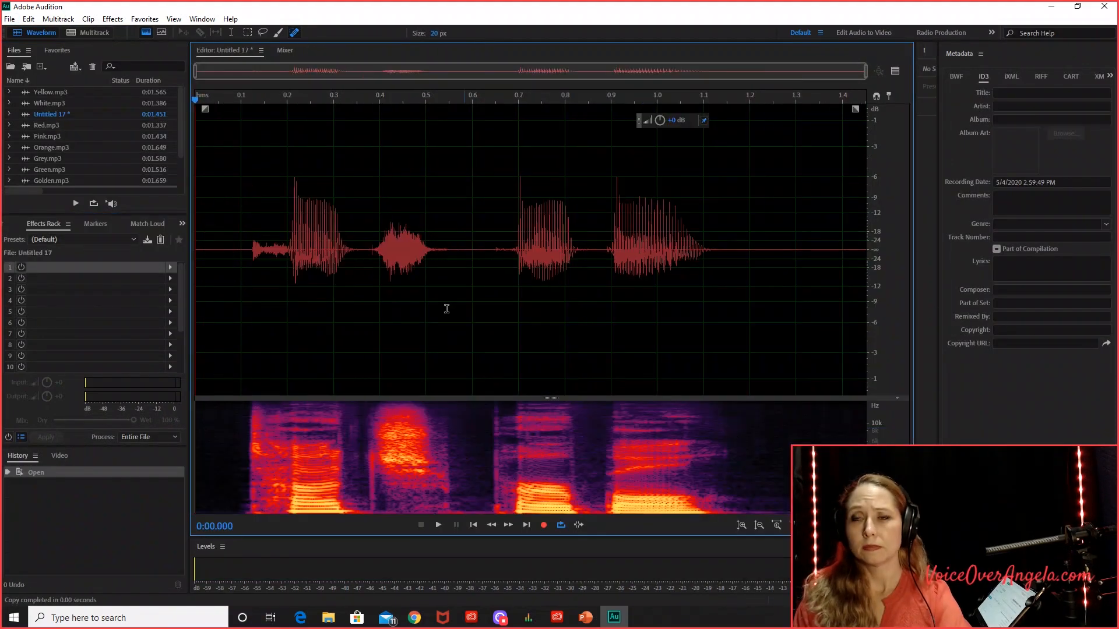
Save the Untitled 17 take as its own separate file
{"action": "left_click", "coordinate": [9, 19]}
{"action": "left_click", "coordinate": [33, 173]}
{"action": "key", "text": "Return"}
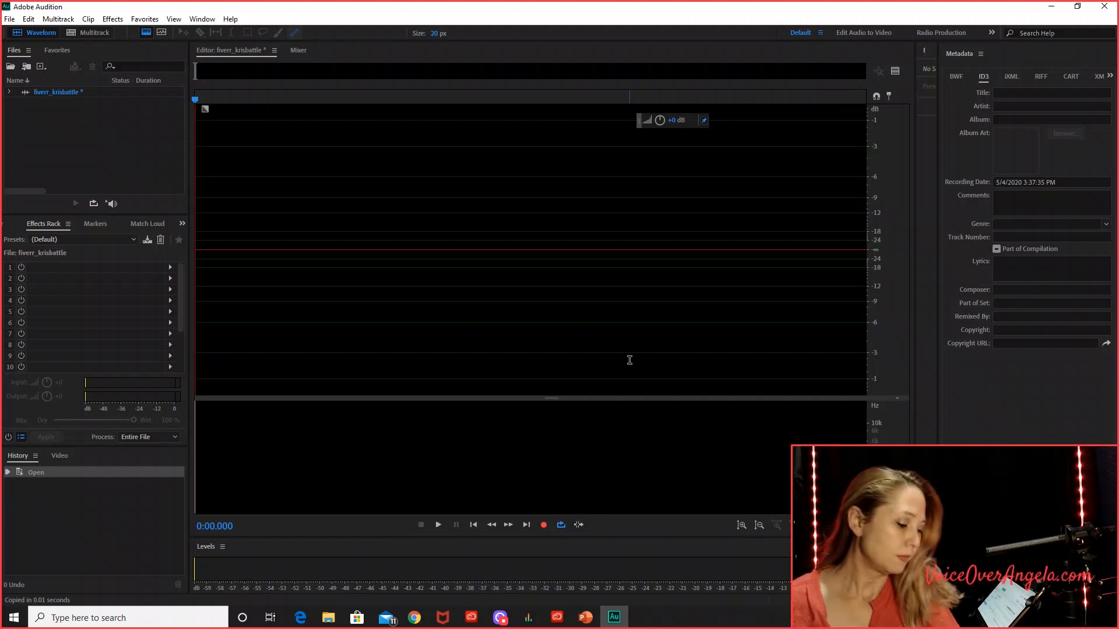